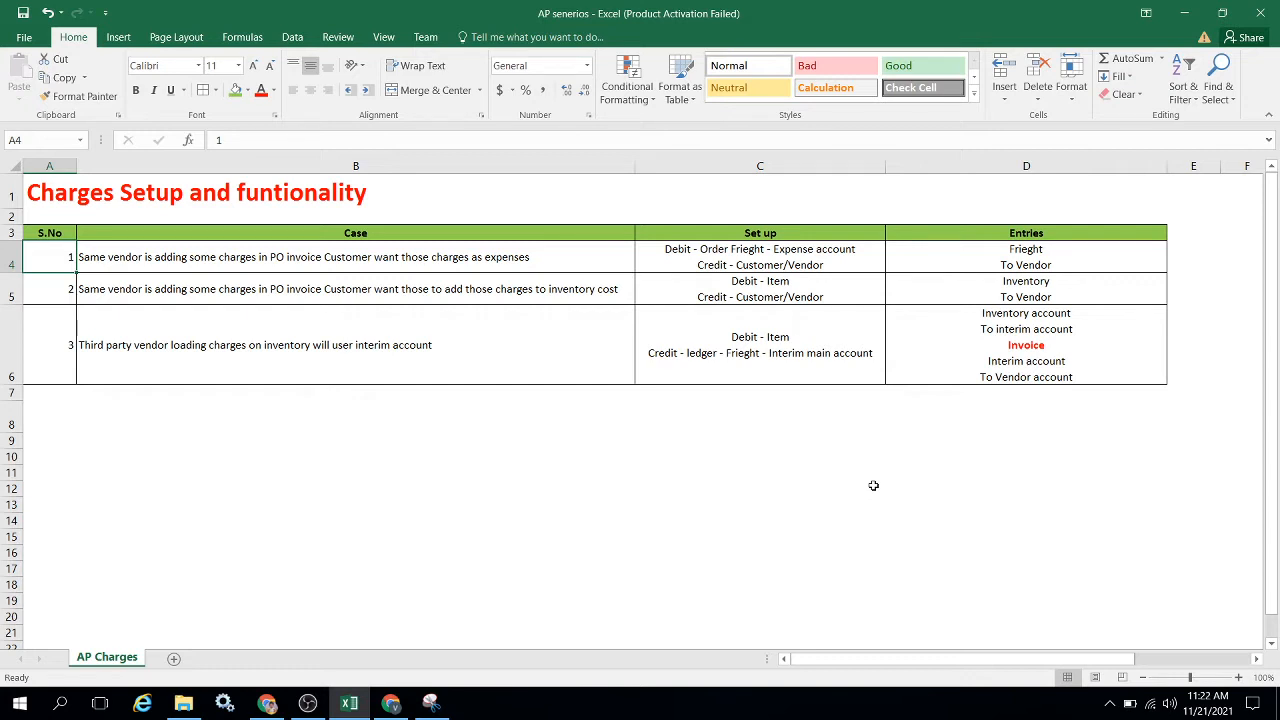
- Review the first case's description and its Frieght/To Vendor entries in the AP Charges sheet
{"action": "key", "text": "Right"}
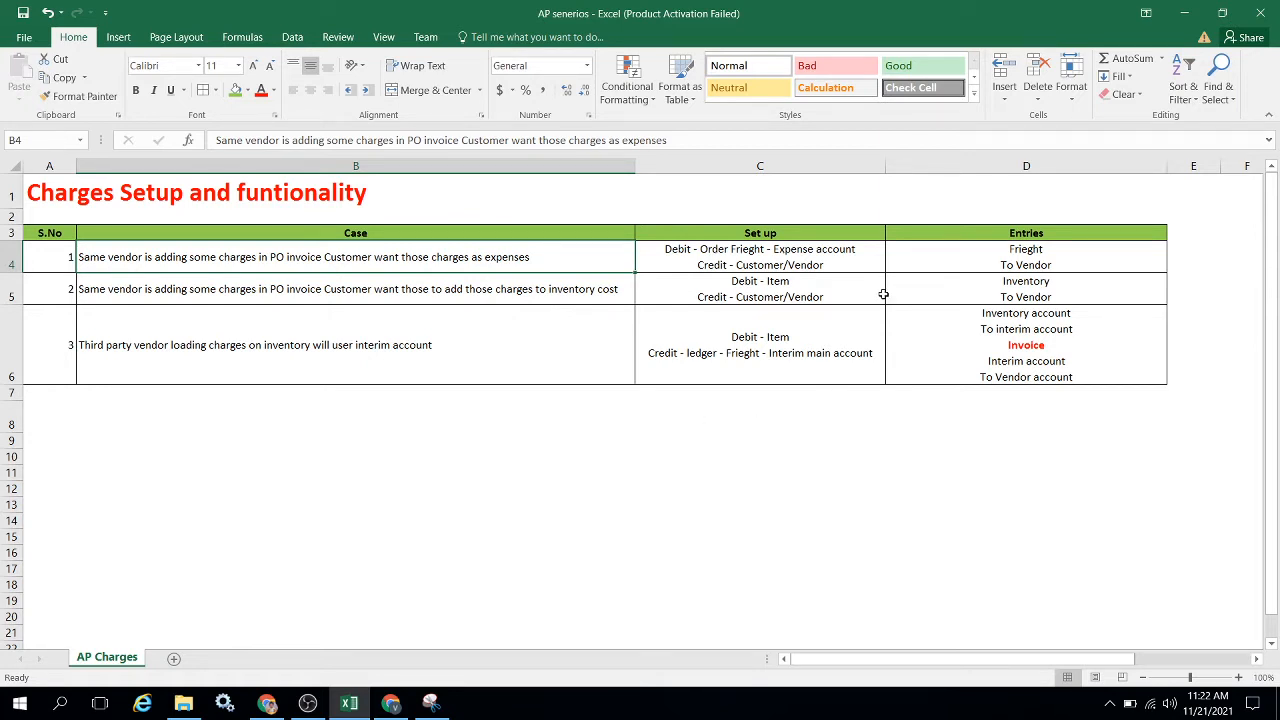
{"action": "left_click", "coordinate": [1008, 263]}
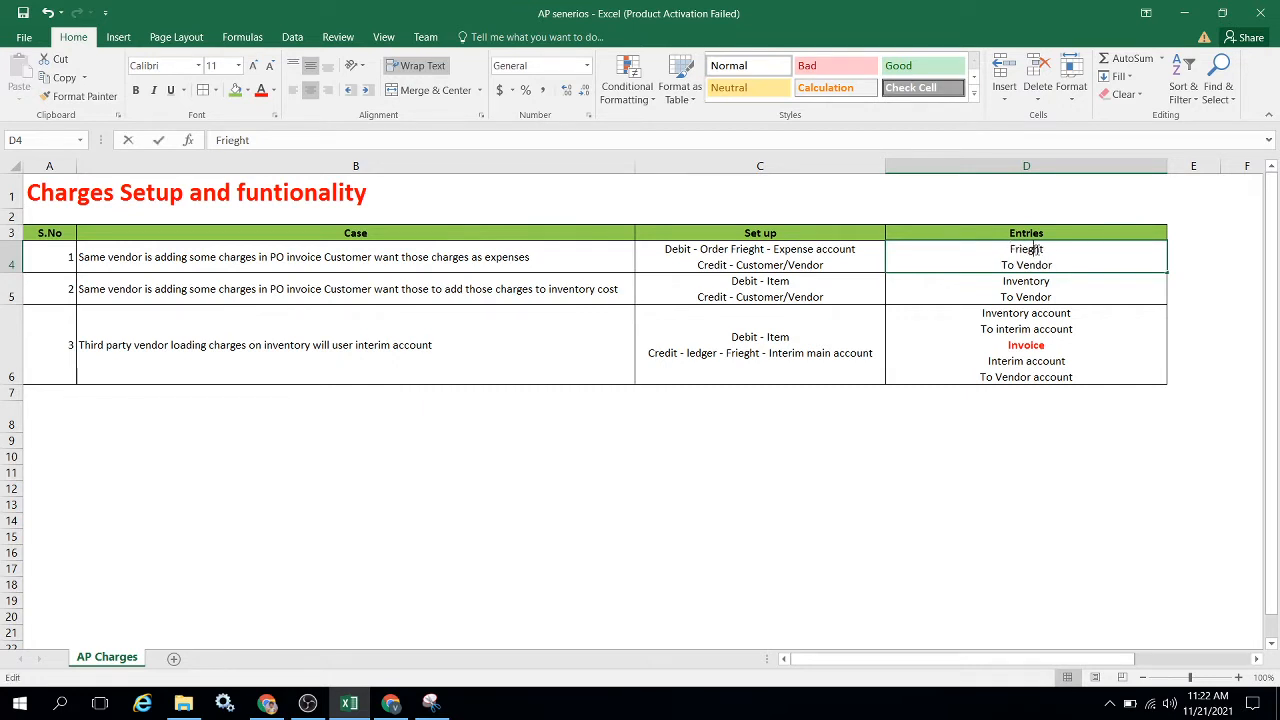
{"action": "double_click", "coordinate": [1035, 249]}
{"action": "left_click", "coordinate": [1050, 249]}
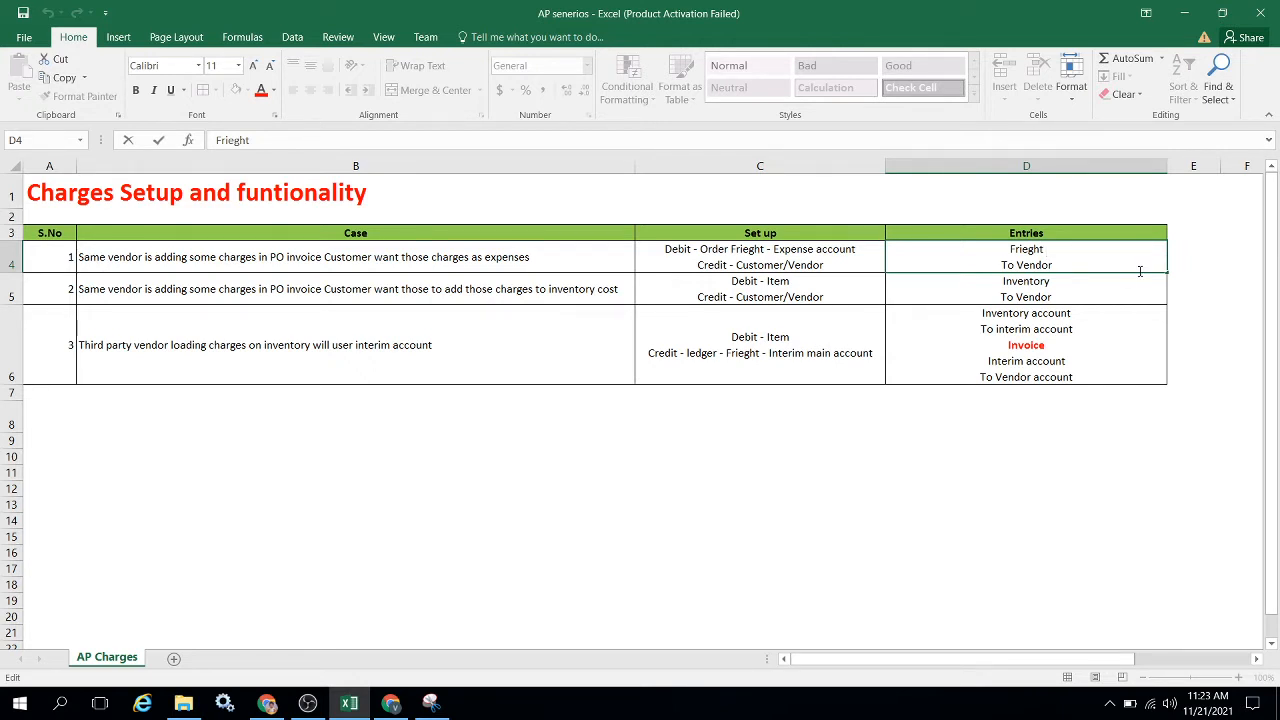
{"action": "left_click", "coordinate": [1186, 253]}
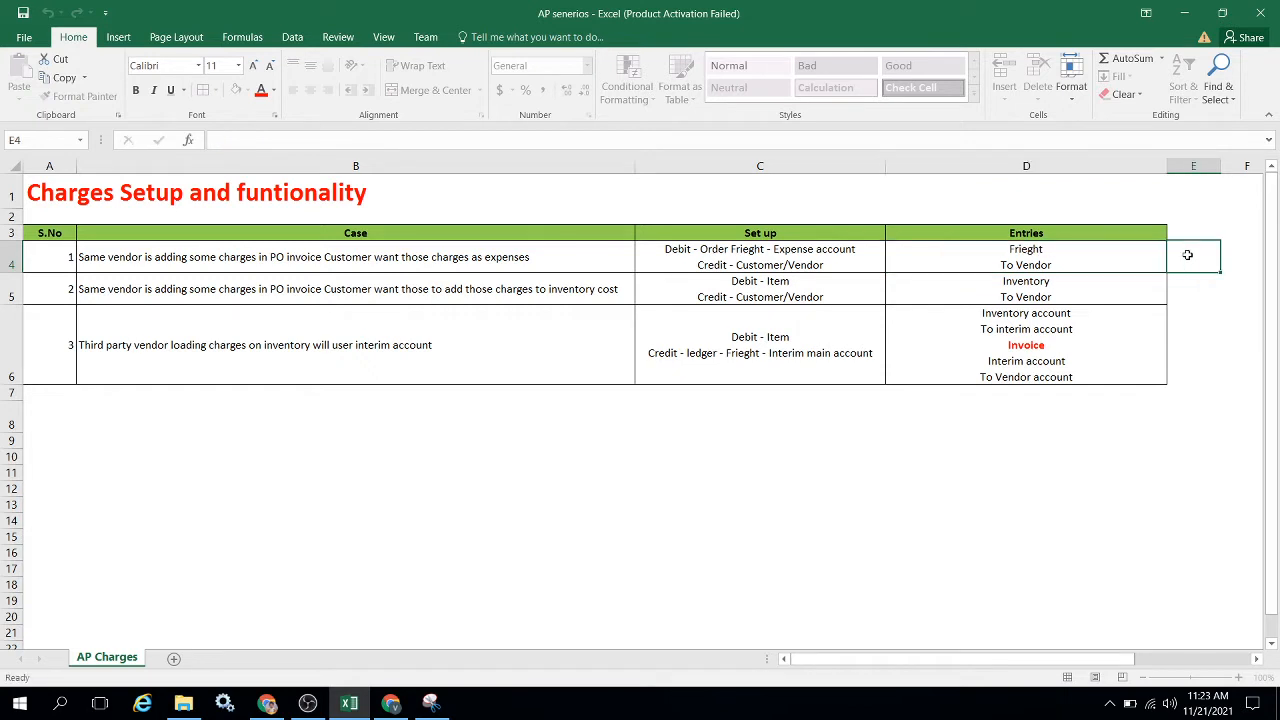
{"action": "left_click", "coordinate": [1047, 262]}
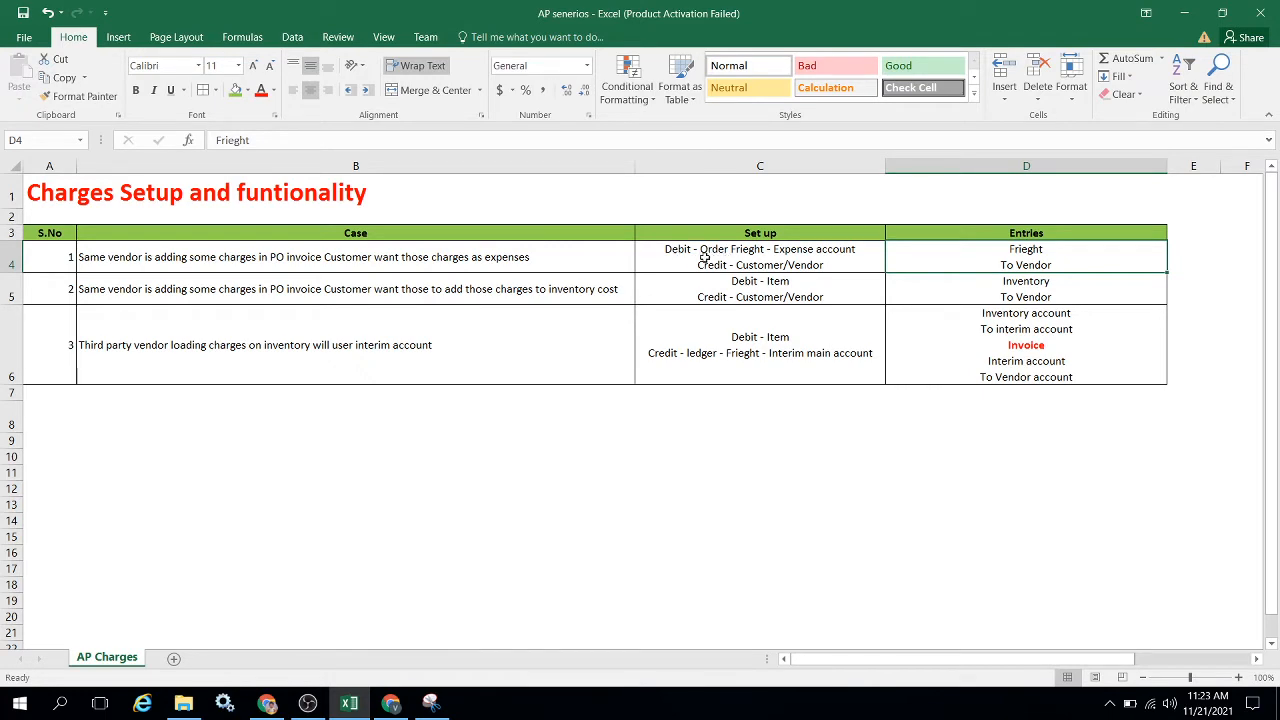
- Switch to Finance and Operations in the browser and open the Accounts payable Charges code page
{"action": "key", "text": "alt+Tab"}
{"action": "key", "text": "Tab"}
{"action": "key", "text": "Tab"}
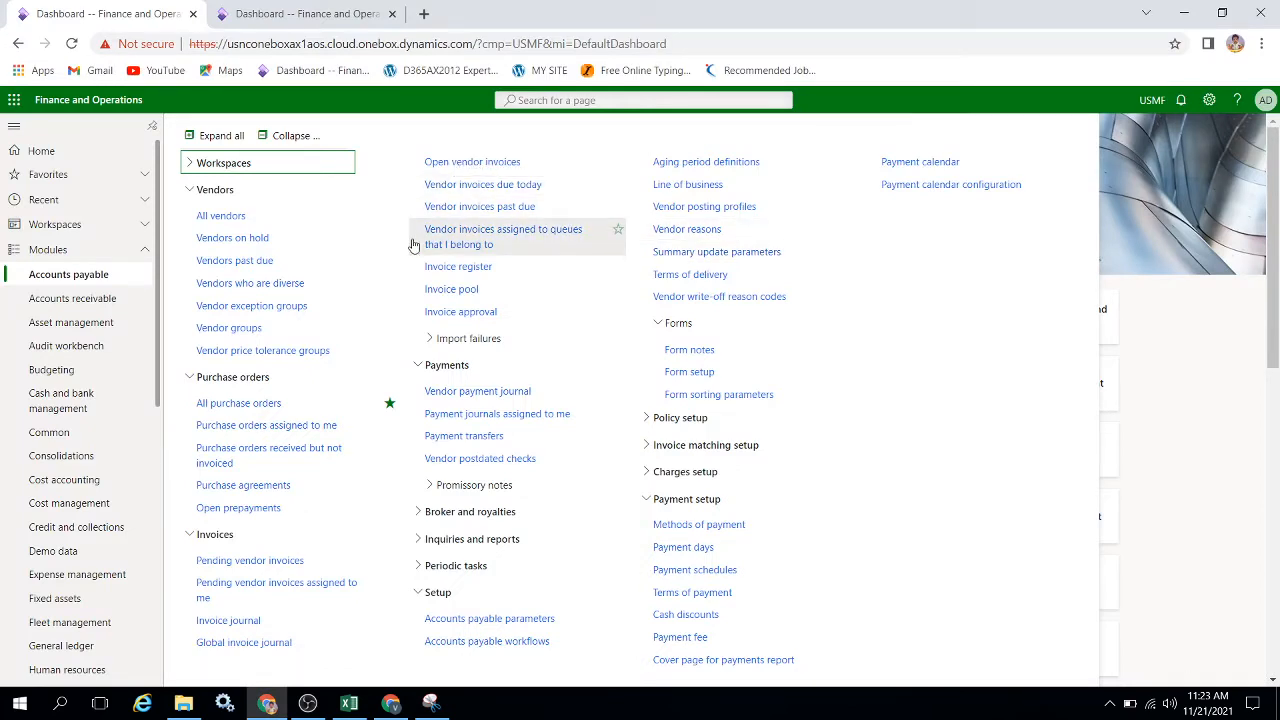
{"action": "left_click", "coordinate": [291, 138]}
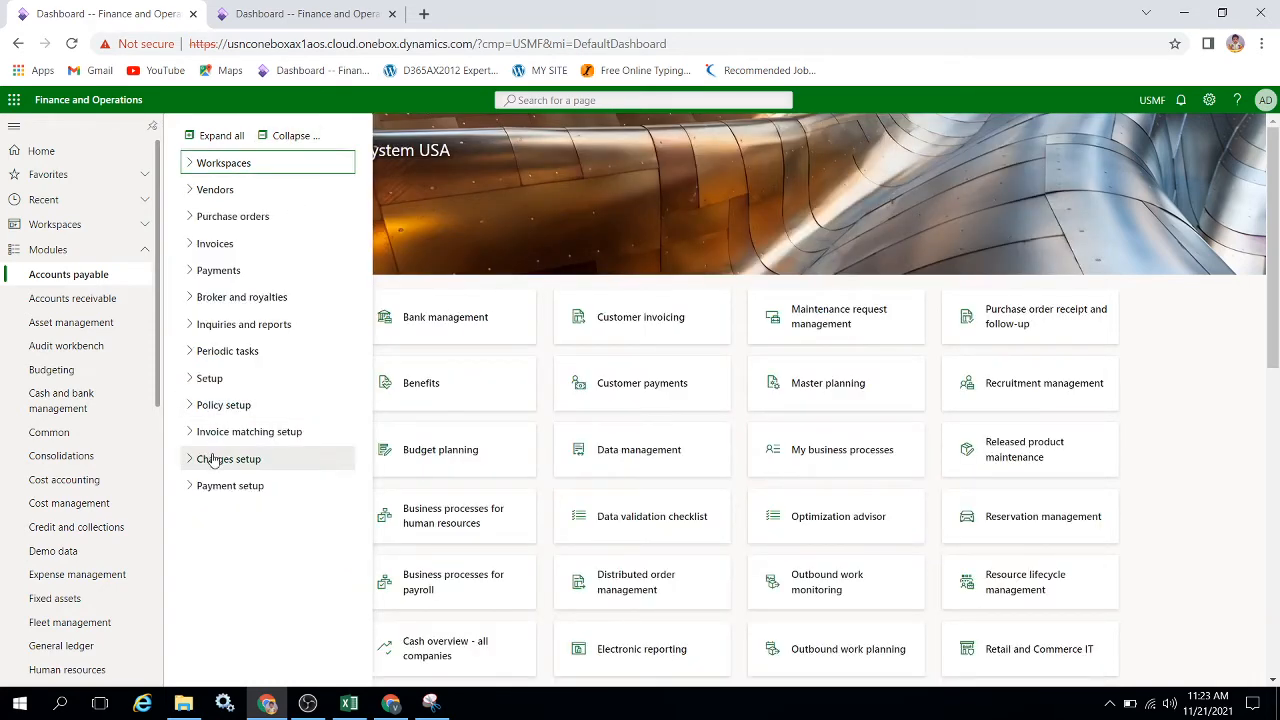
{"action": "left_click", "coordinate": [210, 378]}
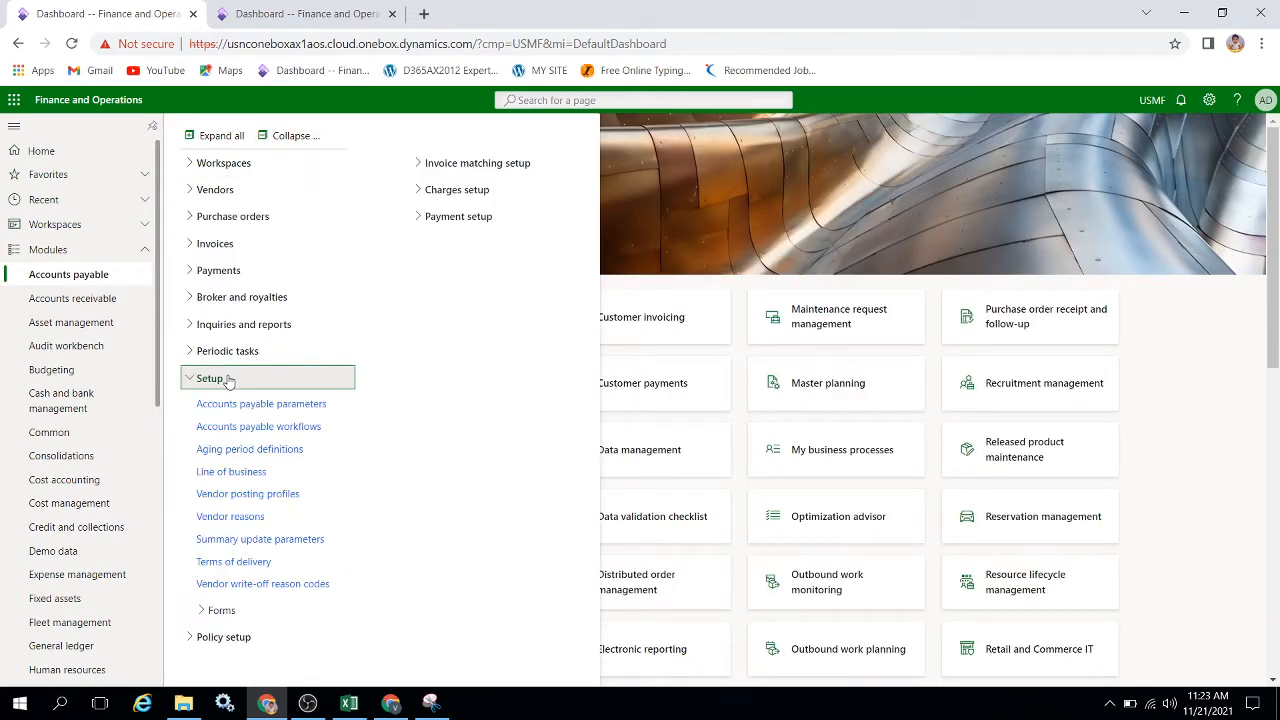
{"action": "left_click", "coordinate": [446, 193]}
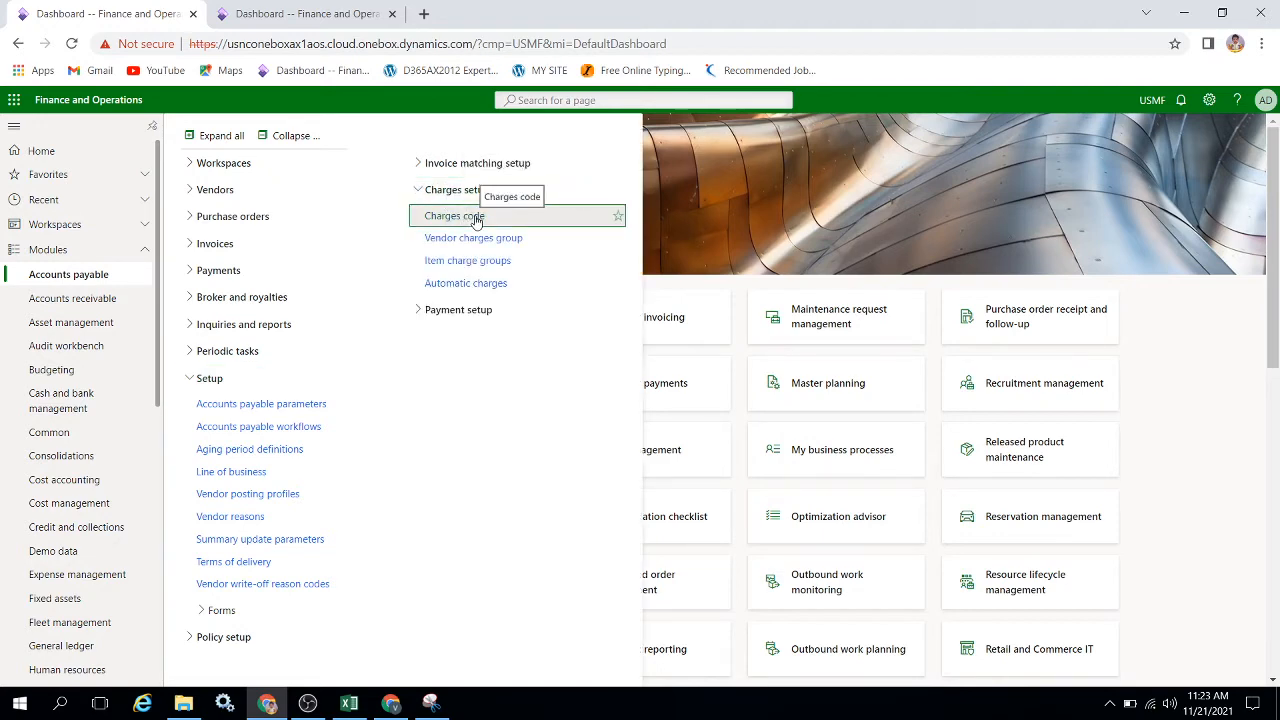
{"action": "left_click", "coordinate": [476, 218]}
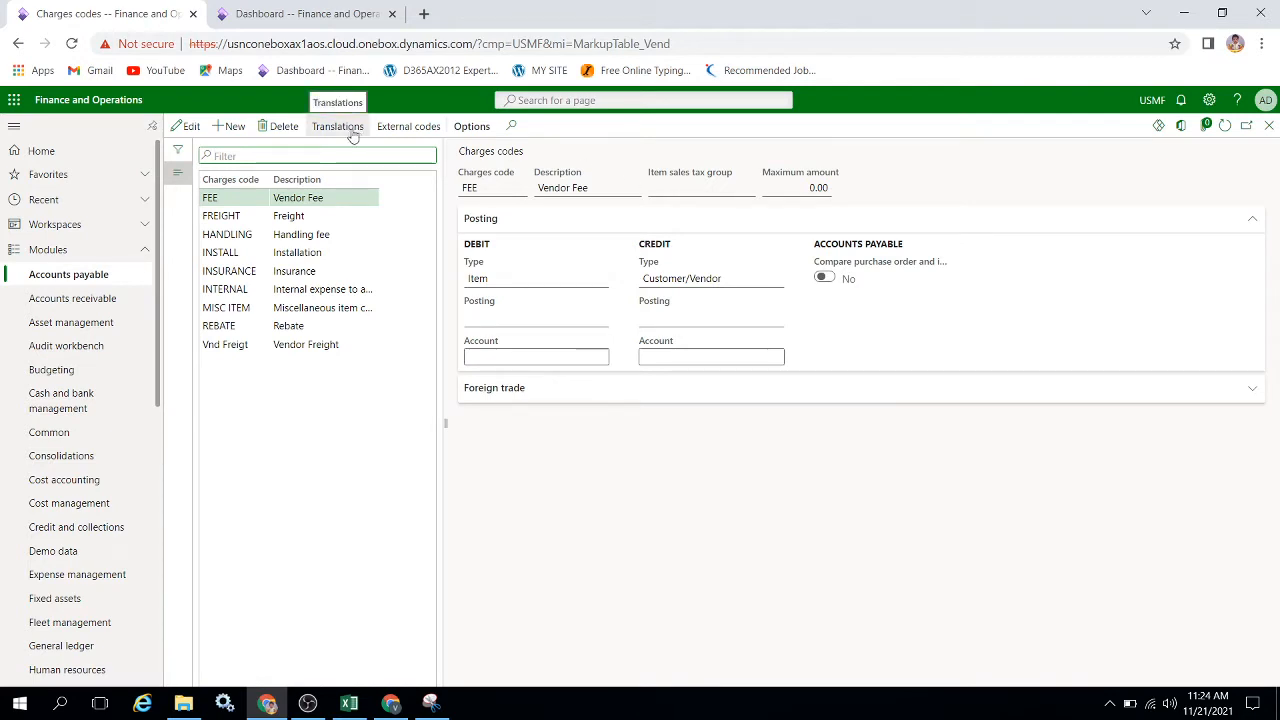
- Create a new charges code named "trans char"
{"action": "left_click", "coordinate": [231, 130]}
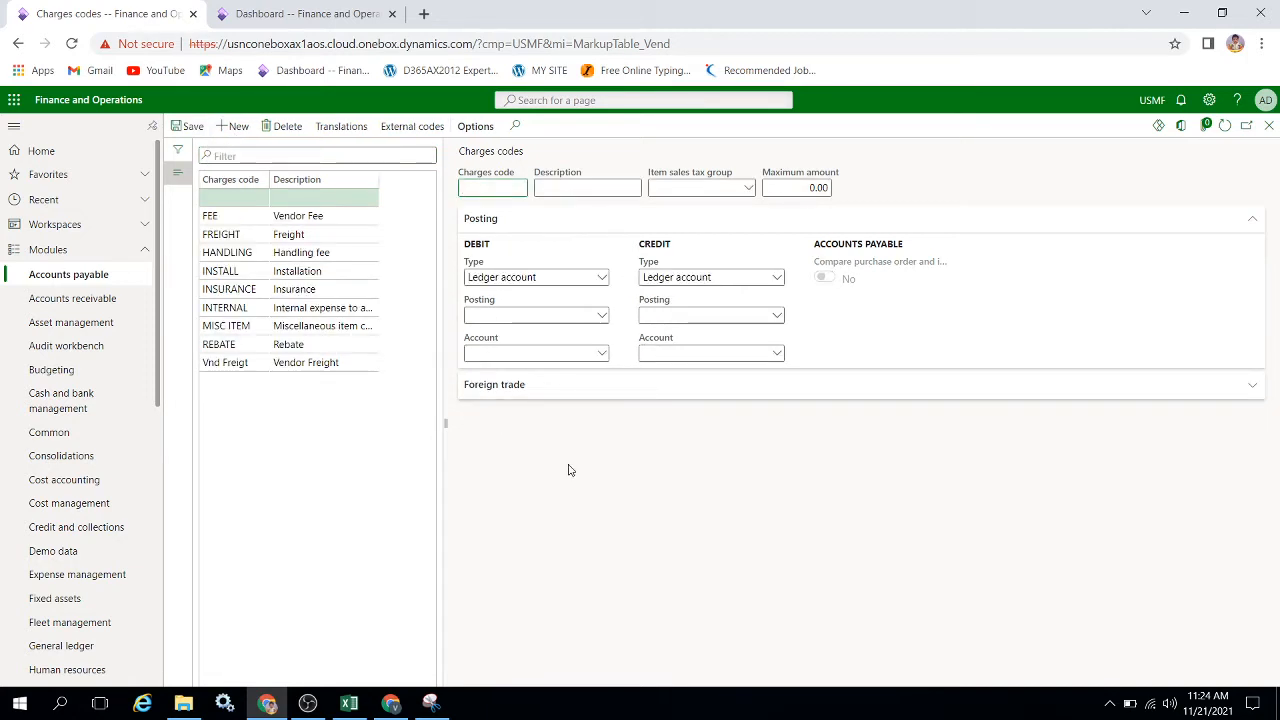
{"action": "type", "text": "ransp cha"}
{"action": "key", "text": "BackSpace"}
{"action": "key", "text": "BackSpace"}
{"action": "key", "text": "BackSpace"}
{"action": "key", "text": "BackSpace"}
{"action": "key", "text": "BackSpace"}
{"action": "type", "text": "c"}
{"action": "key", "text": "BackSpace"}
{"action": "key", "text": "BackSpace"}
{"action": "key", "text": "BackSpace"}
{"action": "key", "text": "BackSpace"}
{"action": "key", "text": "BackSpace"}
{"action": "key", "text": "BackSpace"}
{"action": "key", "text": "BackSpace"}
{"action": "key", "text": "BackSpace"}
{"action": "key", "text": "BackSpace"}
{"action": "type", "text": "ans char"}
{"action": "key", "text": "Tab"}
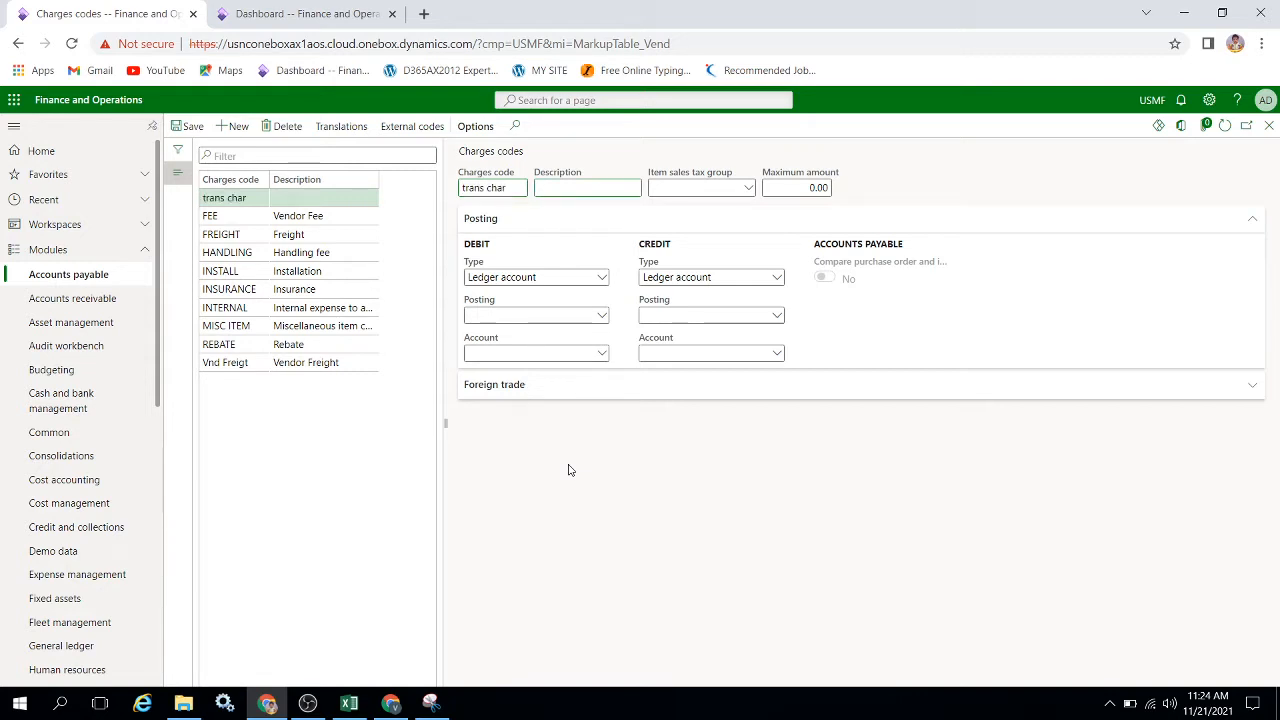
- Describe the new charges code as "Same vendor as expense", leaving the item sales tax group and maximum amount at their defaults
{"action": "type", "text": "Same v"}
{"action": "type", "text": "e"}
{"action": "type", "text": "n"}
{"action": "type", "text": "dor as ex"}
{"action": "type", "text": "pense"}
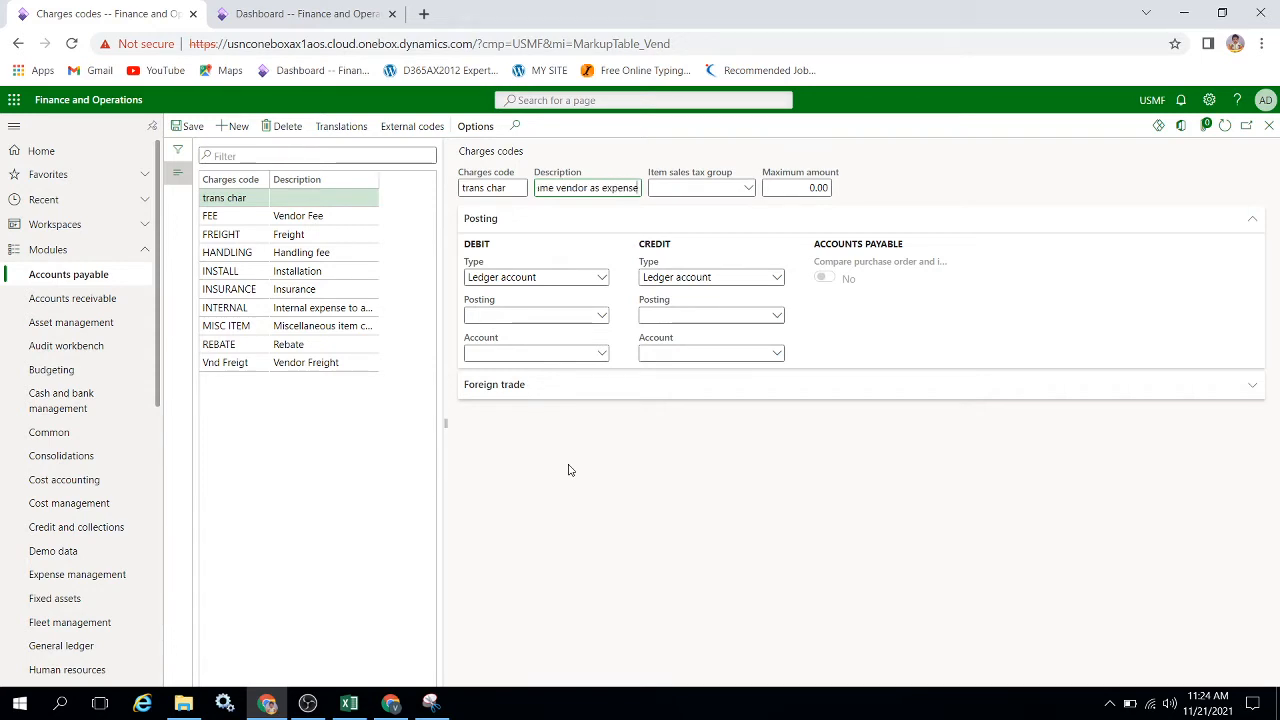
{"action": "key", "text": "Tab"}
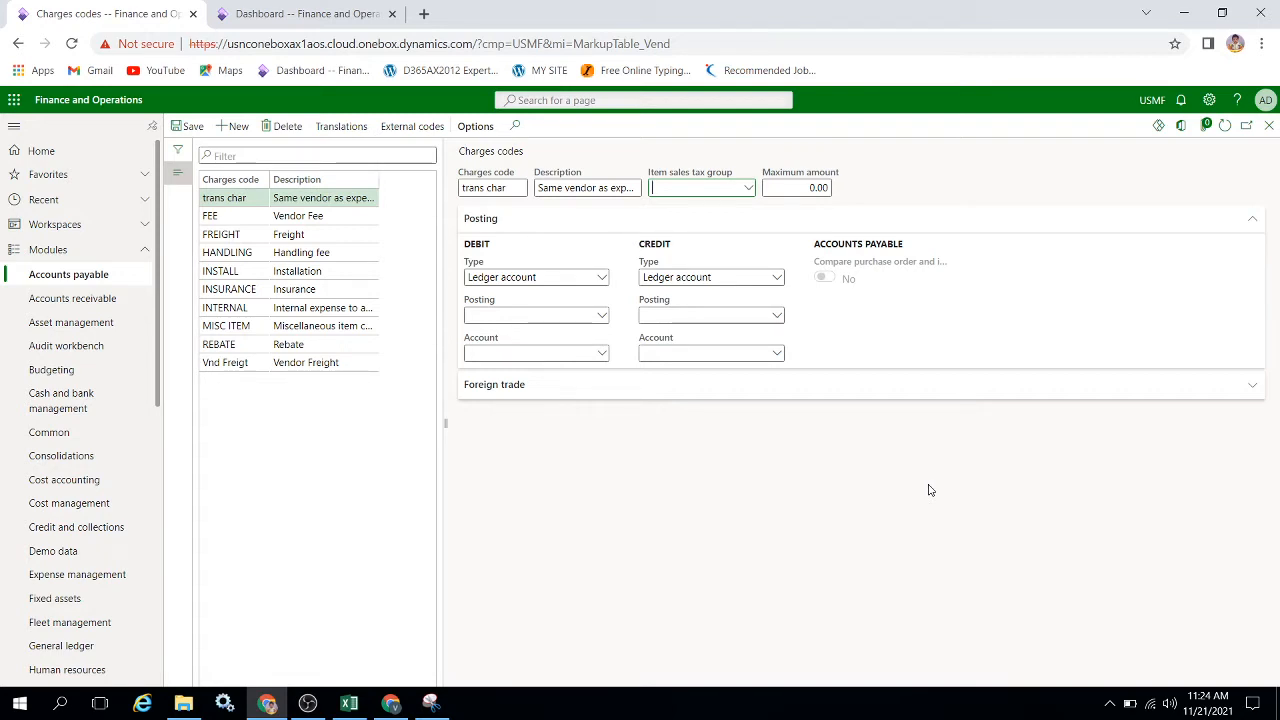
{"action": "key", "text": "Tab"}
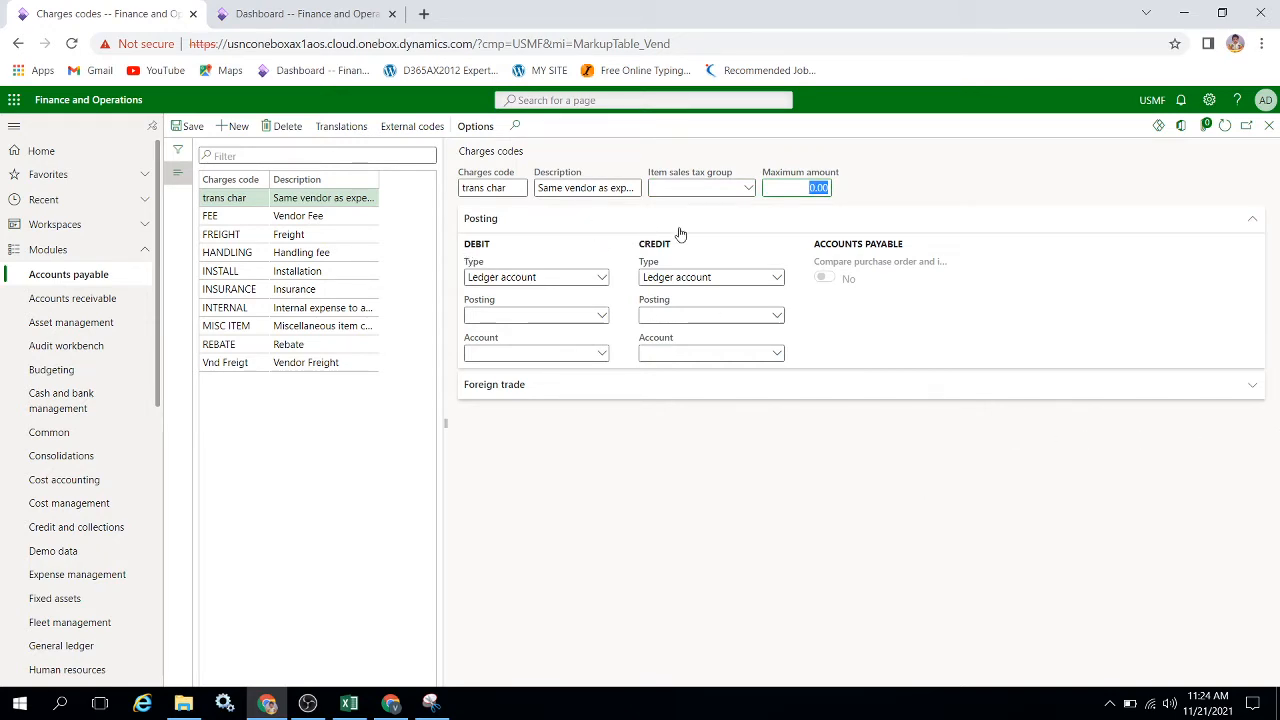
{"action": "key", "text": "Tab"}
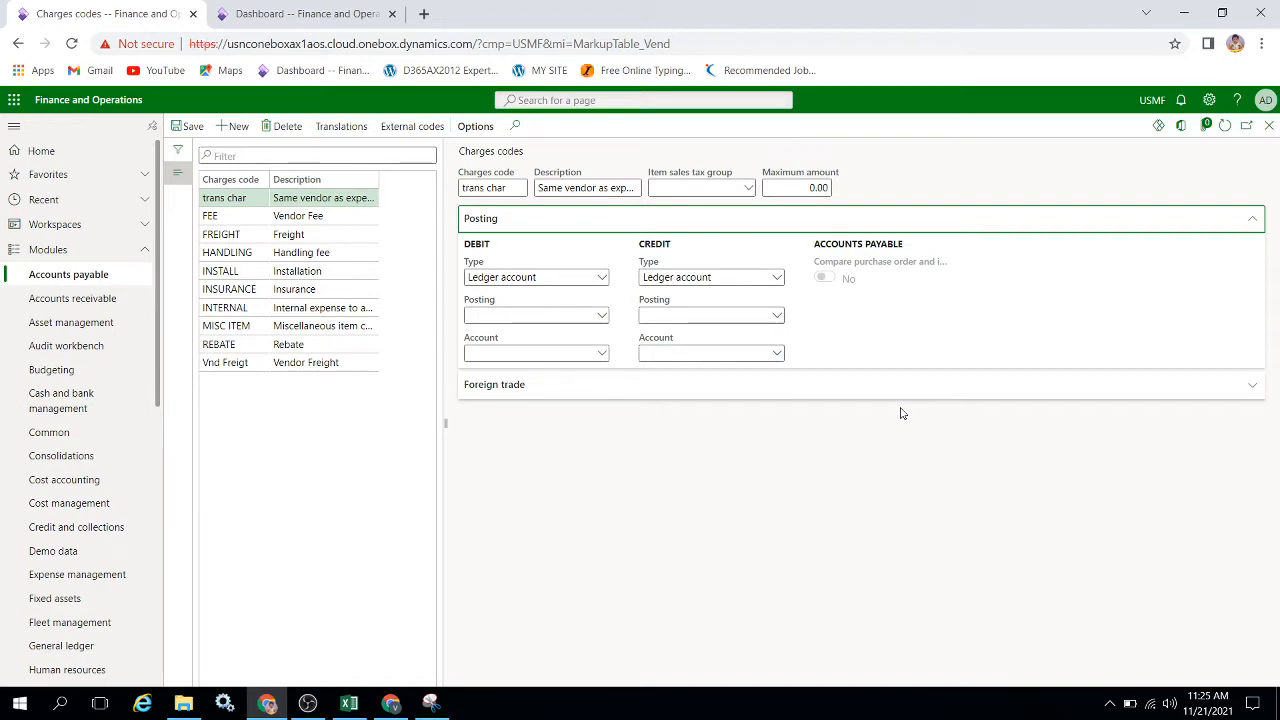
- Set the charges code's debit type to Ledger account and its debit posting to "Order, freight"
{"action": "left_click", "coordinate": [600, 280]}
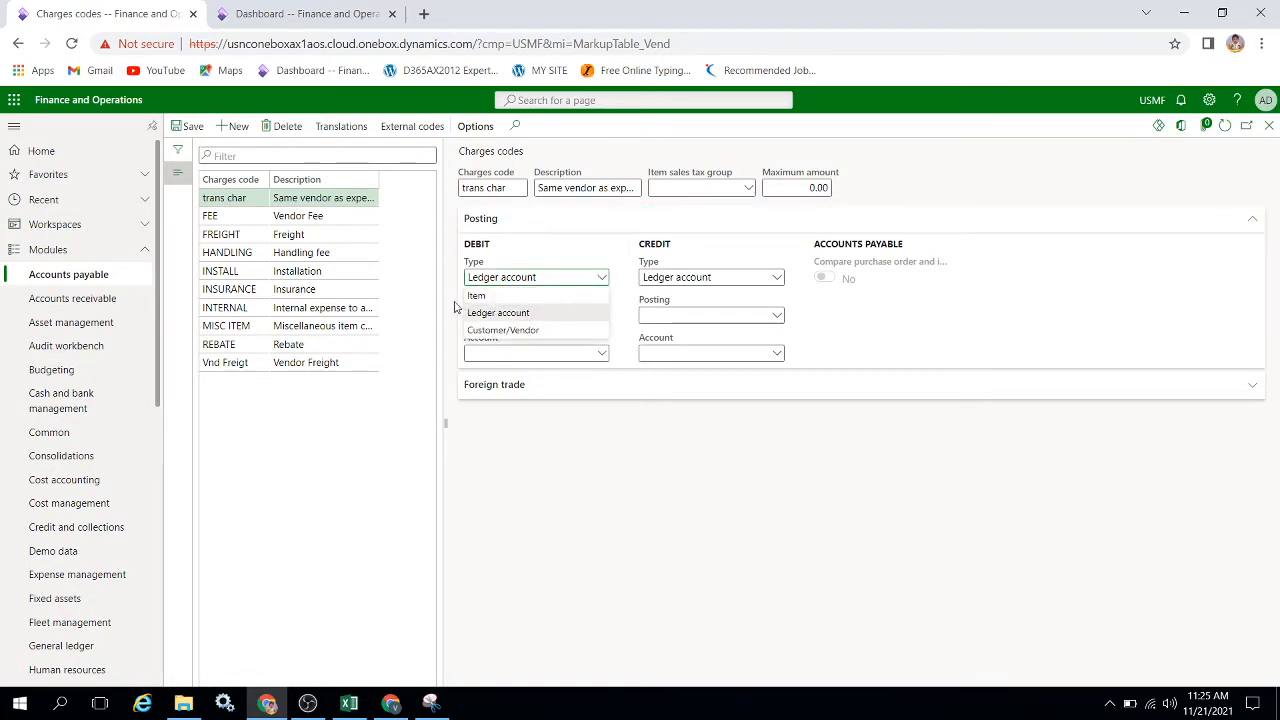
{"action": "left_click", "coordinate": [521, 315]}
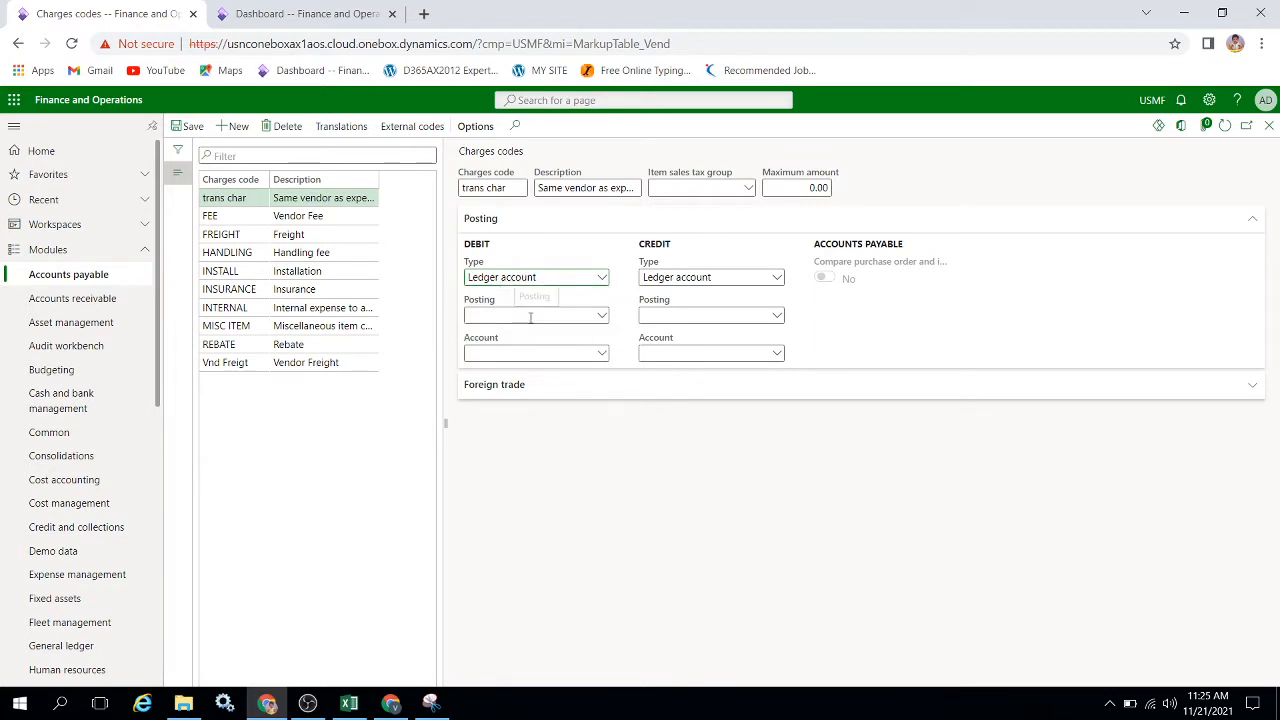
{"action": "left_click", "coordinate": [596, 318]}
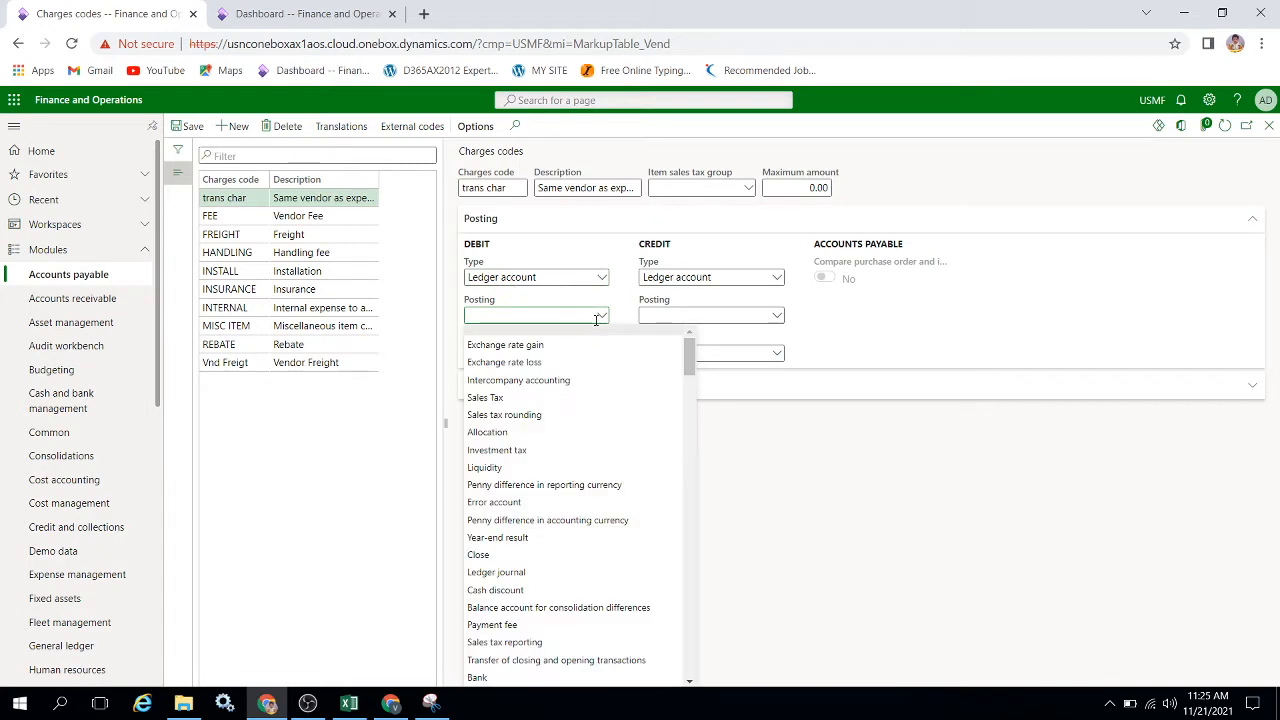
{"action": "key", "text": "f"}
{"action": "key", "text": "r"}
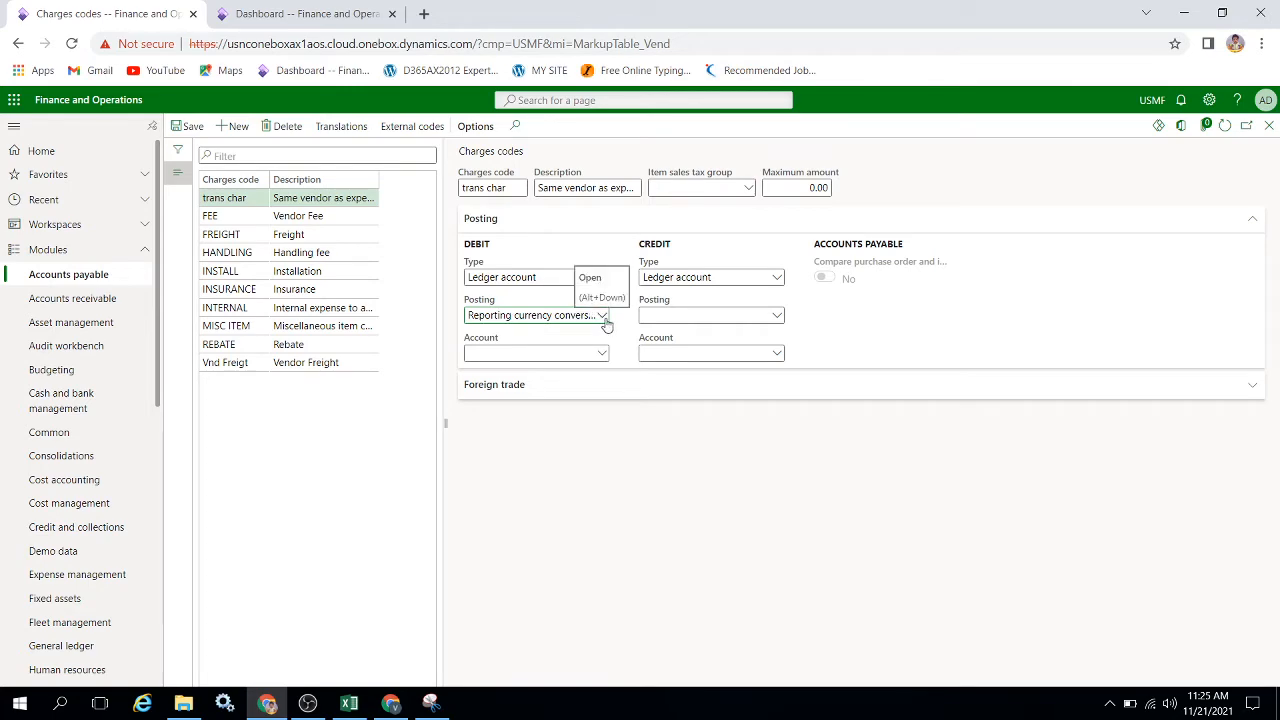
{"action": "left_click", "coordinate": [601, 318]}
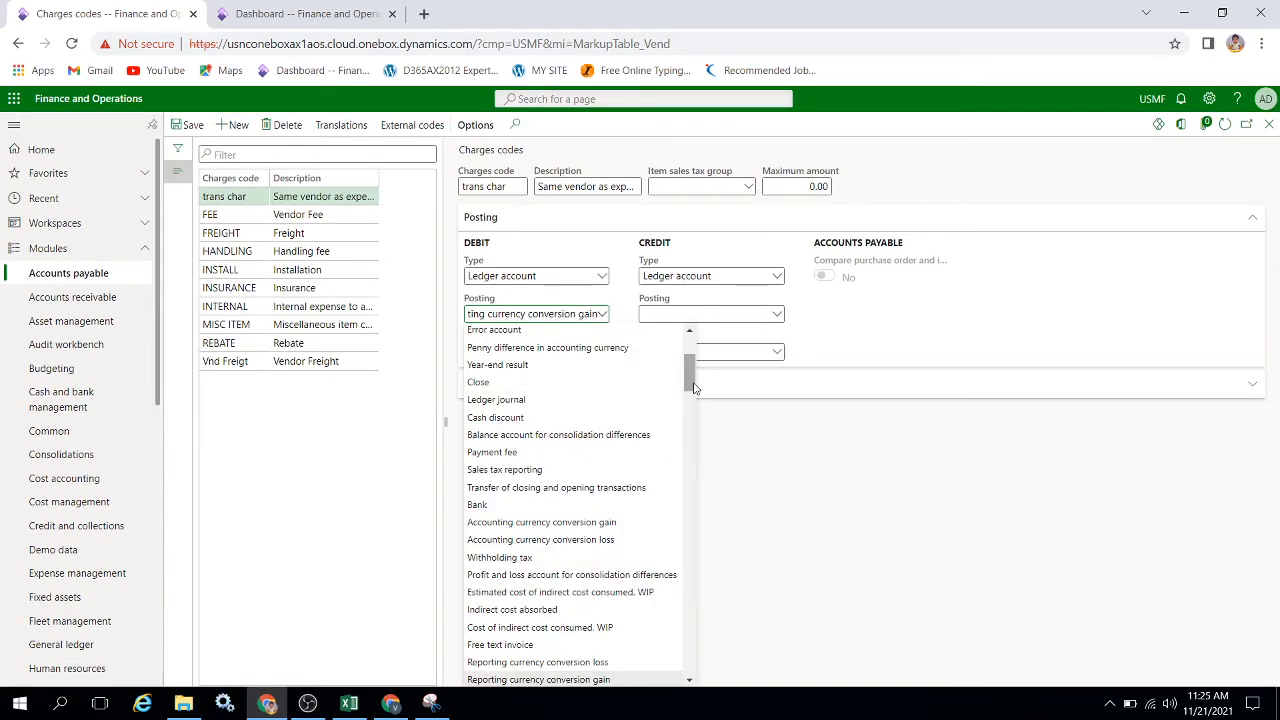
{"action": "left_click_drag", "start_coordinate": [690, 390], "coordinate": [697, 458]}
{"action": "left_click", "coordinate": [541, 362]}
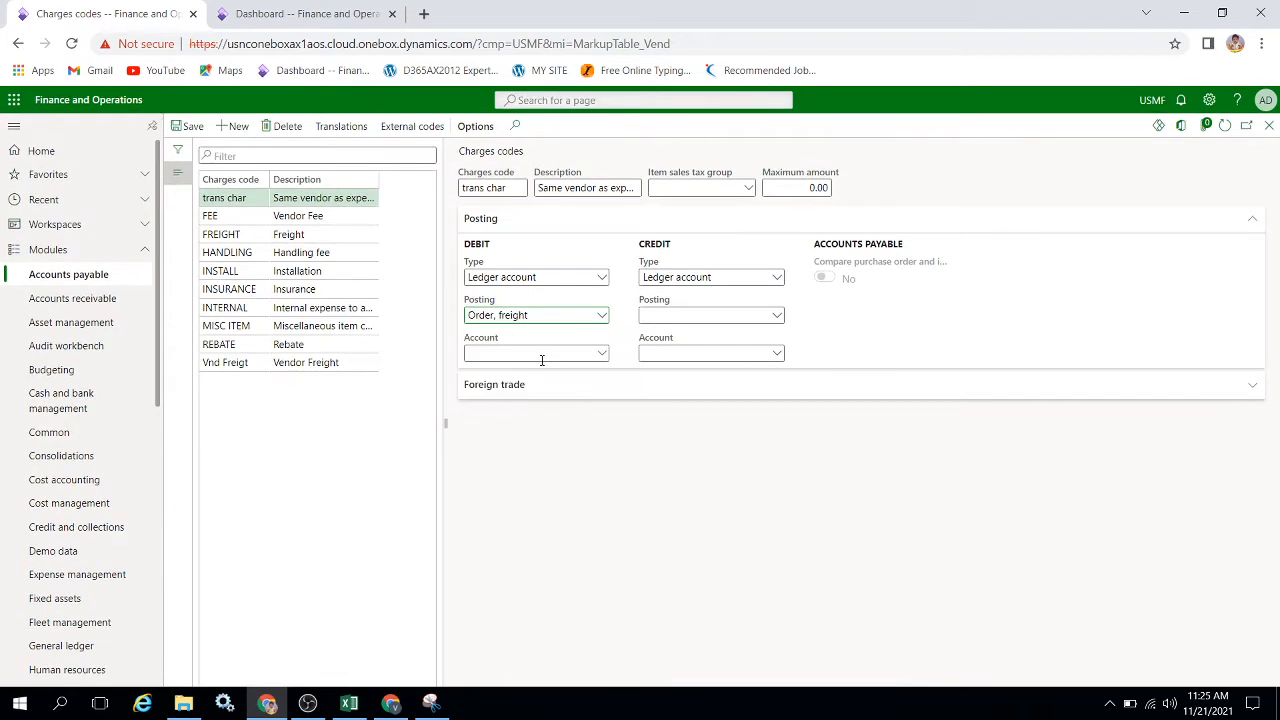
- Open the main accounts details from the charges code's debit account field
{"action": "left_click", "coordinate": [599, 359]}
{"action": "left_click", "coordinate": [600, 356]}
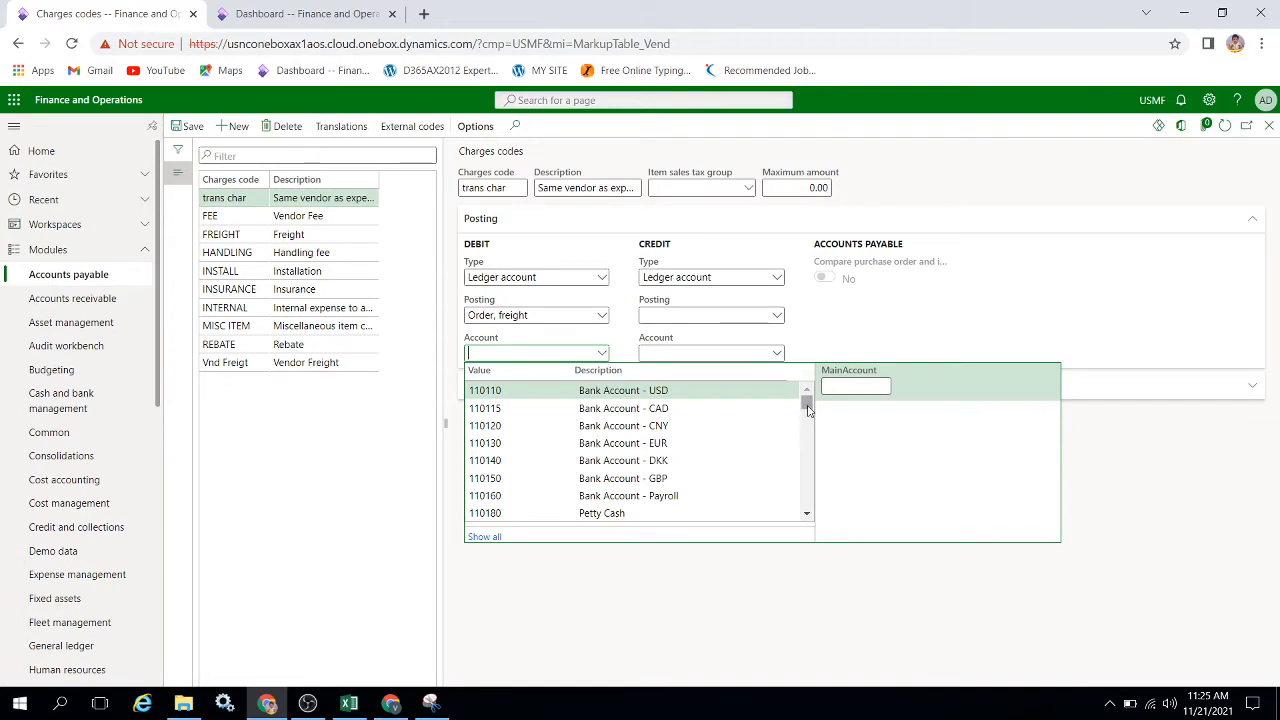
{"action": "left_click_drag", "start_coordinate": [808, 403], "coordinate": [787, 370]}
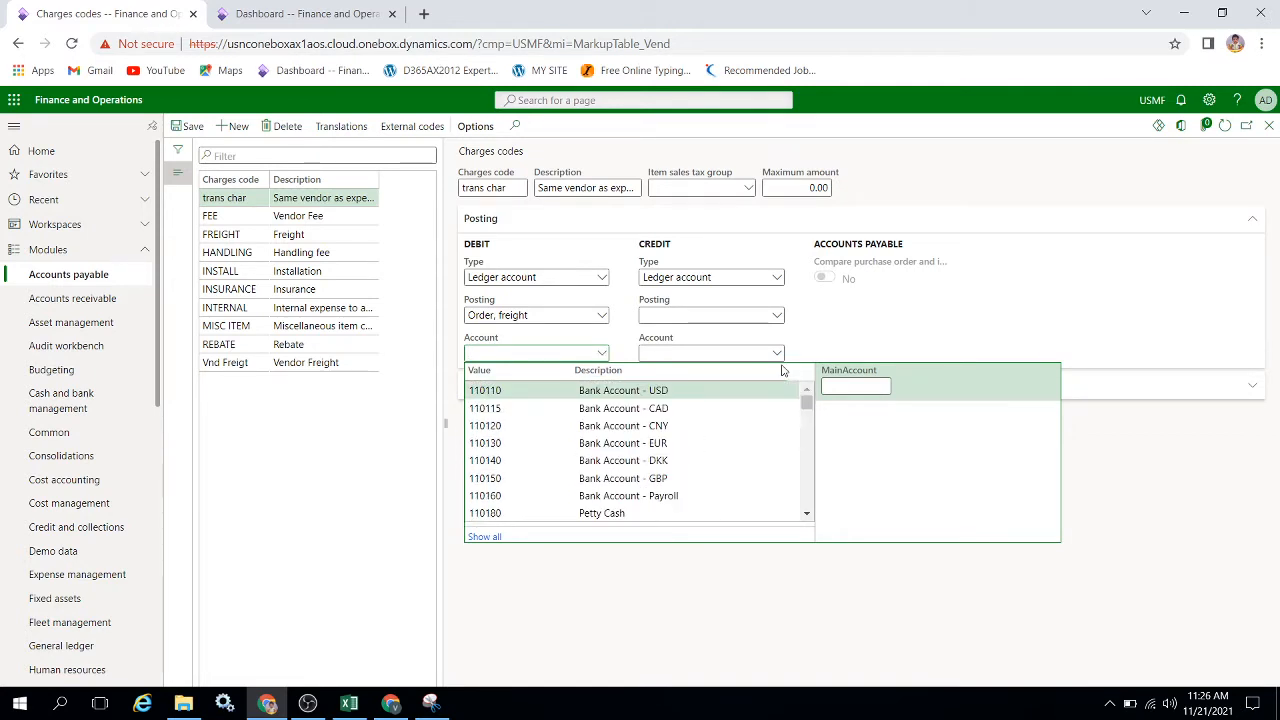
{"action": "right_click", "coordinate": [602, 356]}
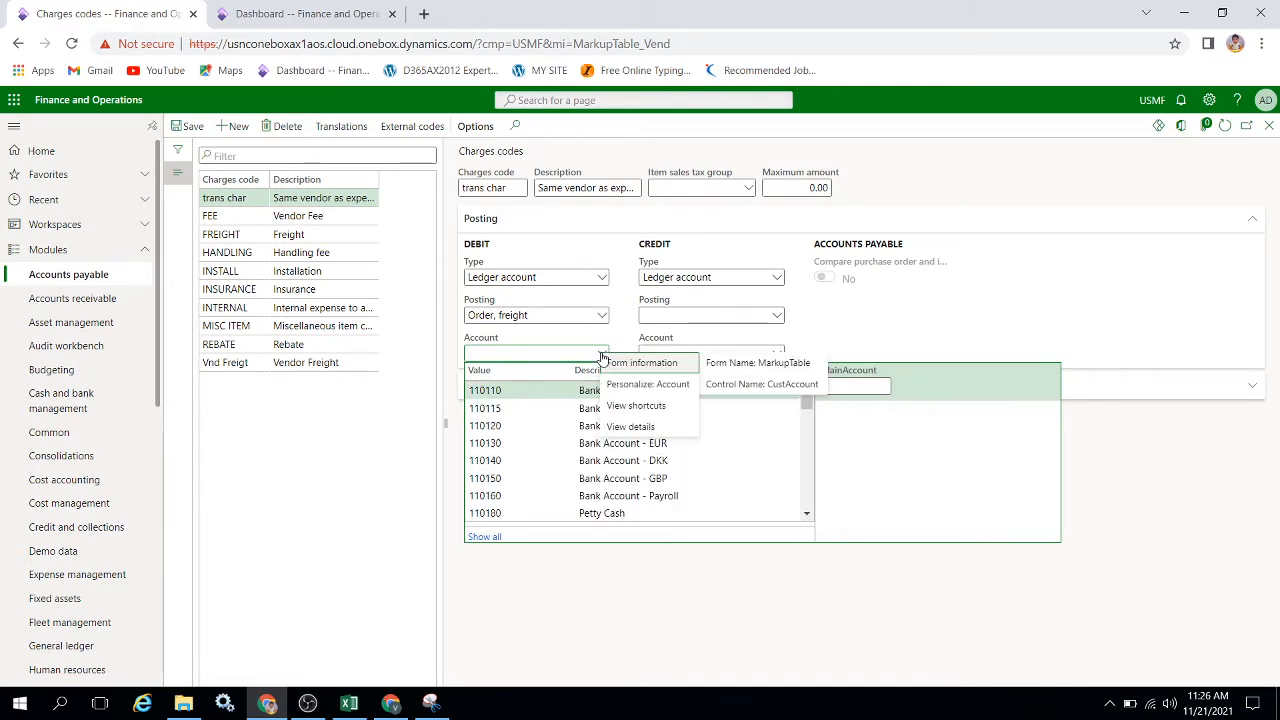
{"action": "left_click", "coordinate": [638, 425]}
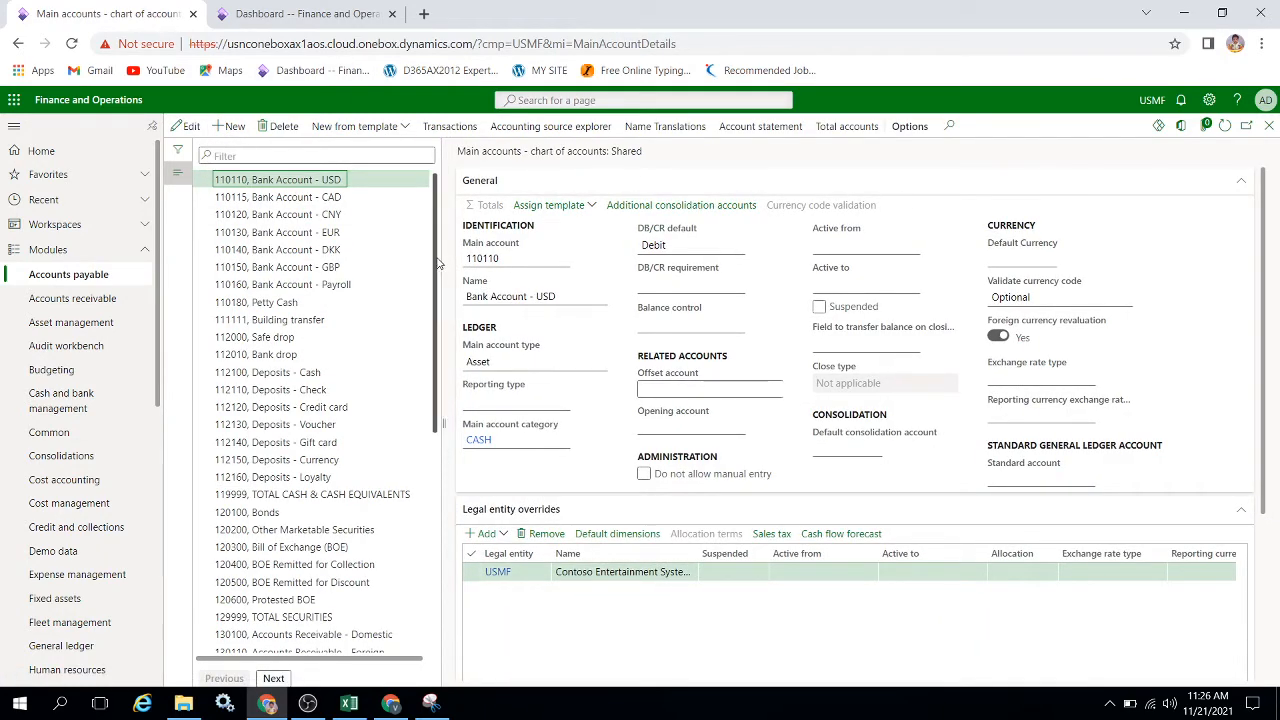
- Browse the shared chart of accounts forward to the manufacturing expense accounts starting at 600150
{"action": "scroll", "coordinate": [287, 640], "scroll_direction": "down", "scroll_amount": 5}
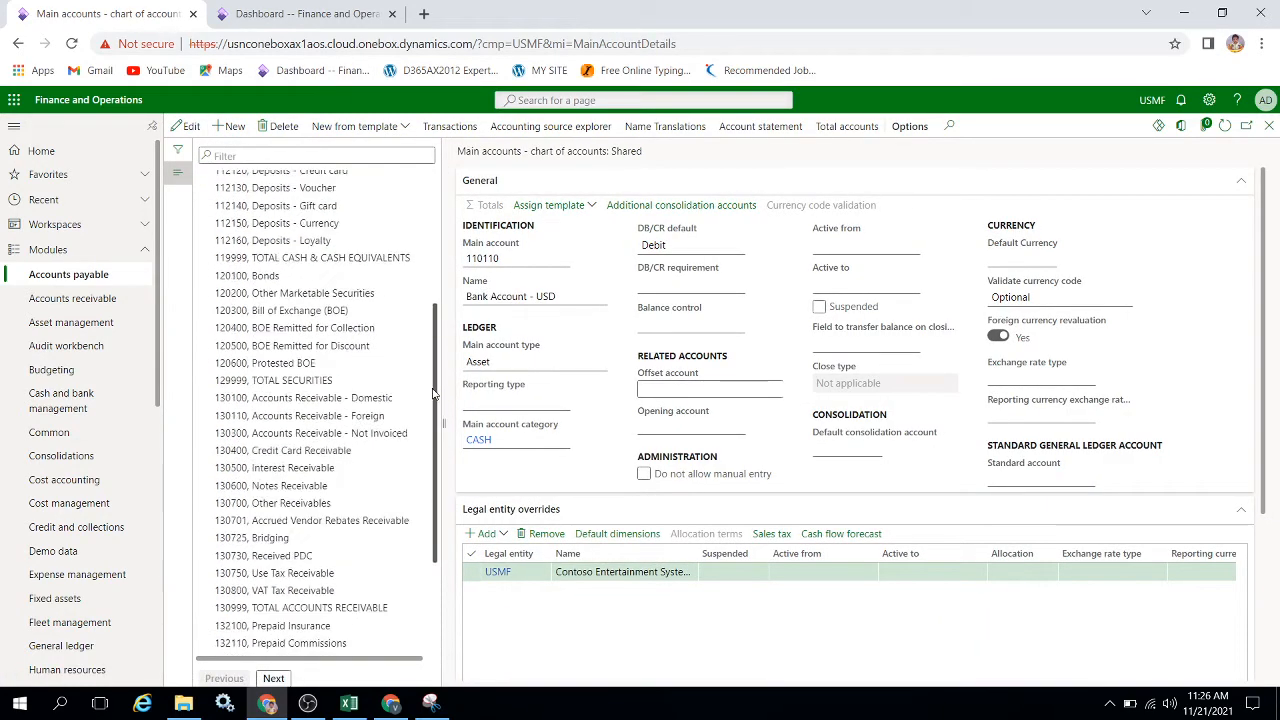
{"action": "left_click", "coordinate": [273, 679]}
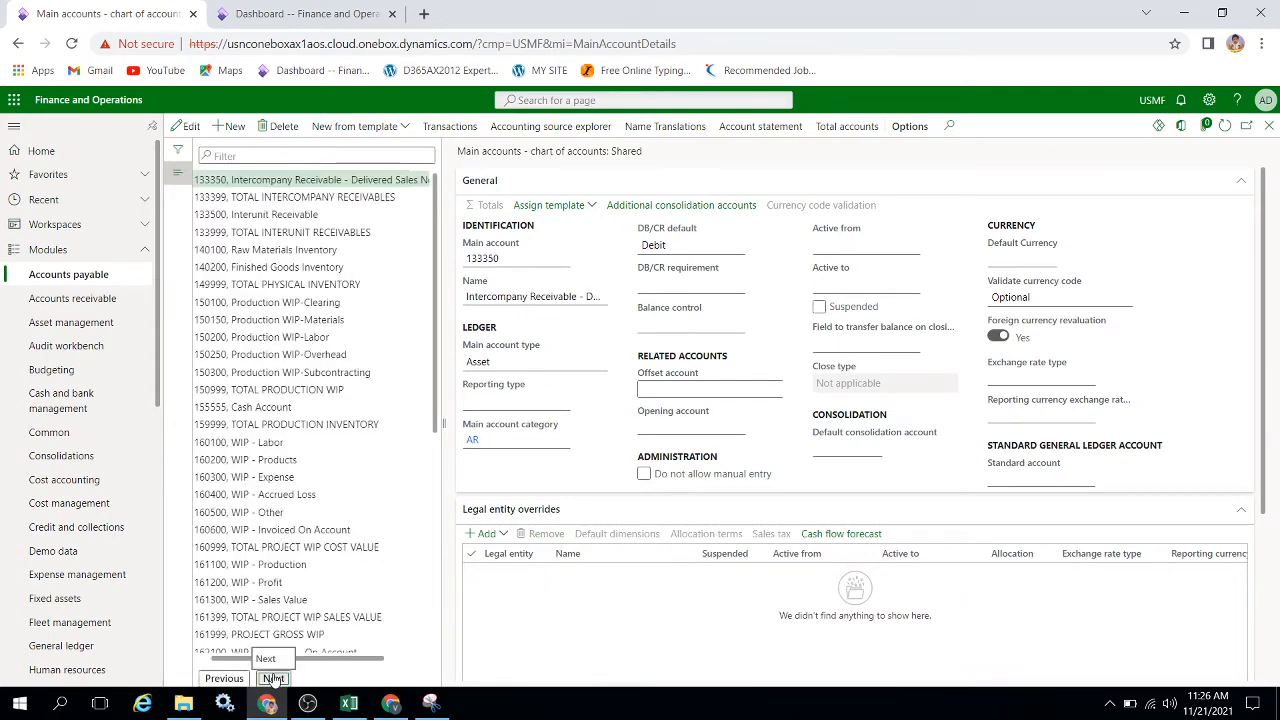
{"action": "left_click", "coordinate": [273, 679]}
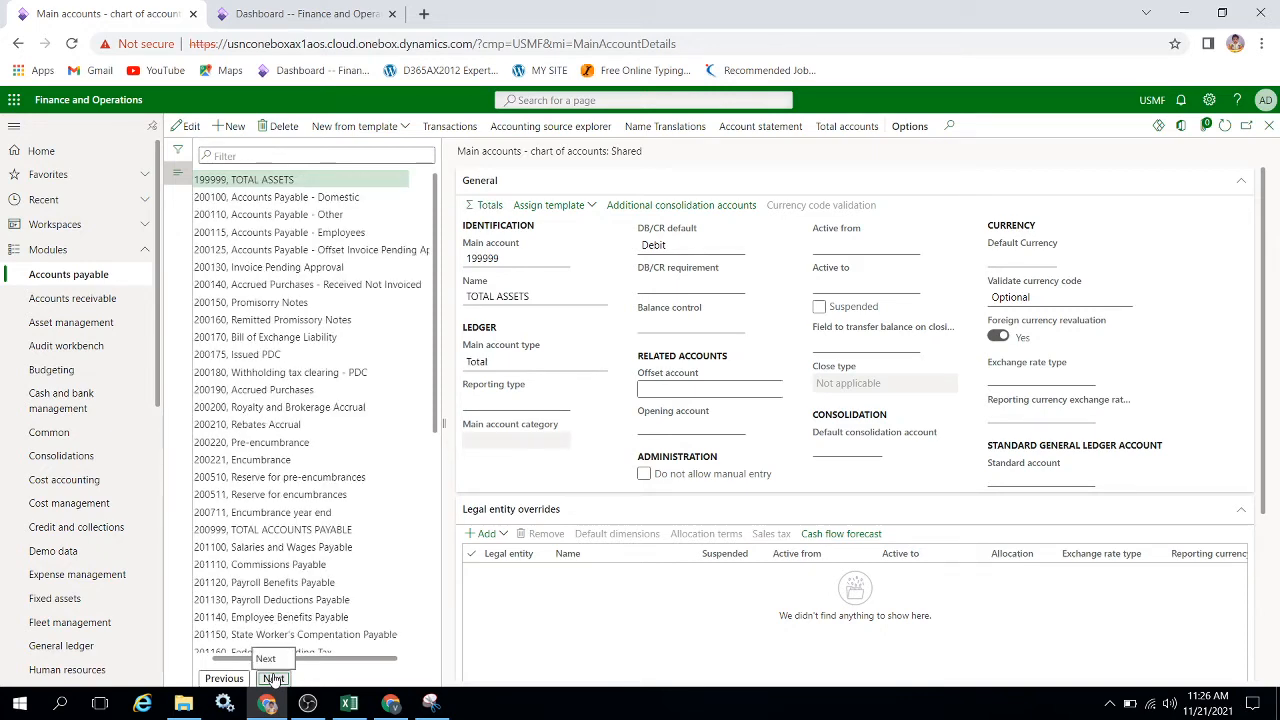
{"action": "left_click", "coordinate": [273, 679]}
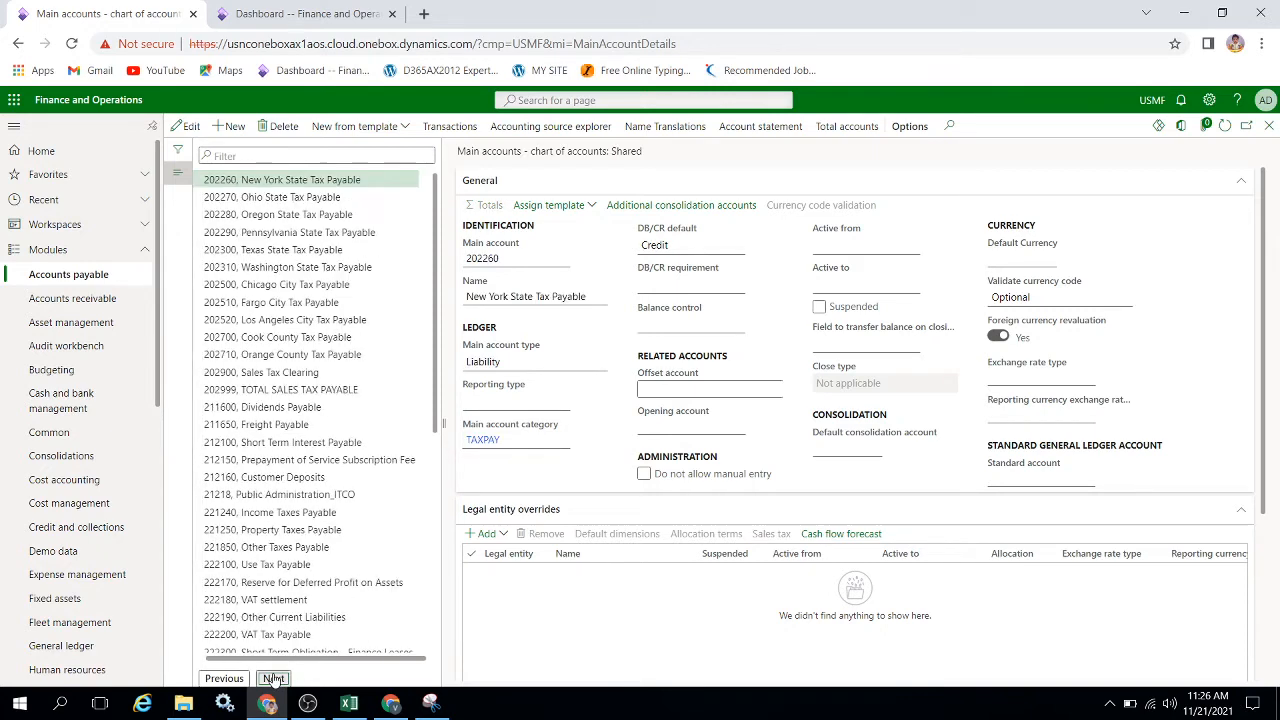
{"action": "left_click", "coordinate": [273, 679]}
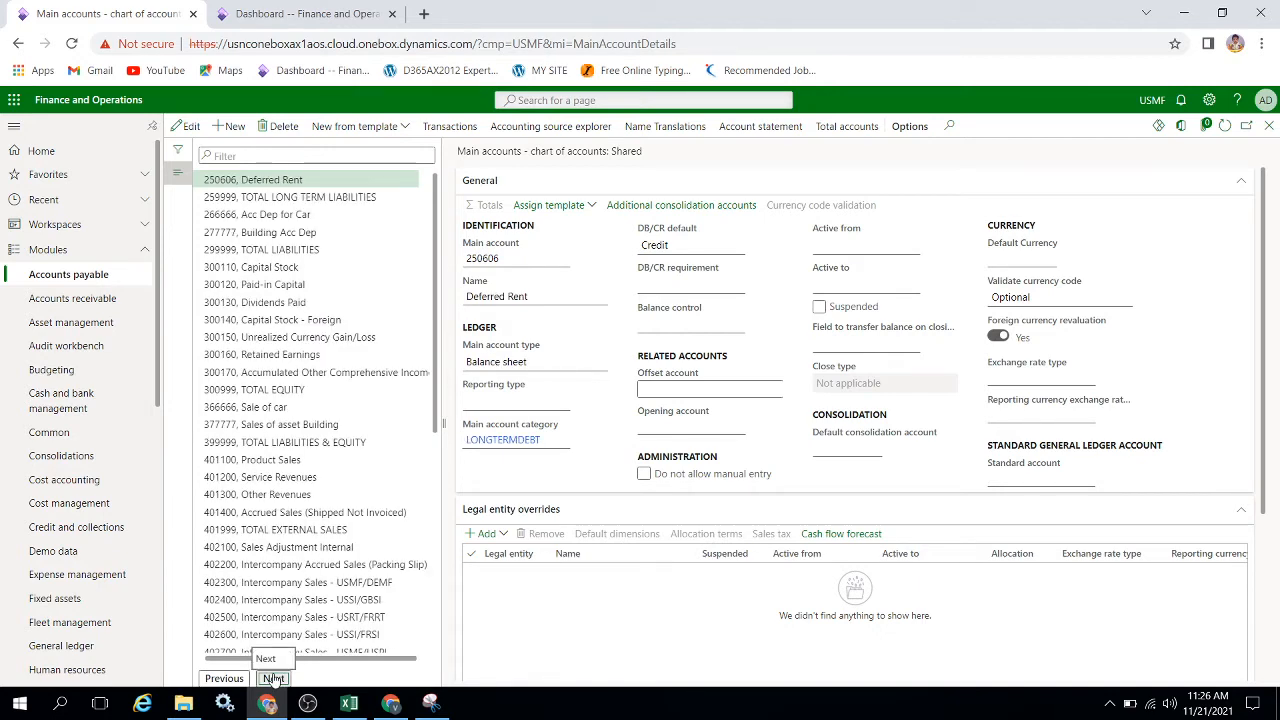
{"action": "left_click", "coordinate": [273, 679]}
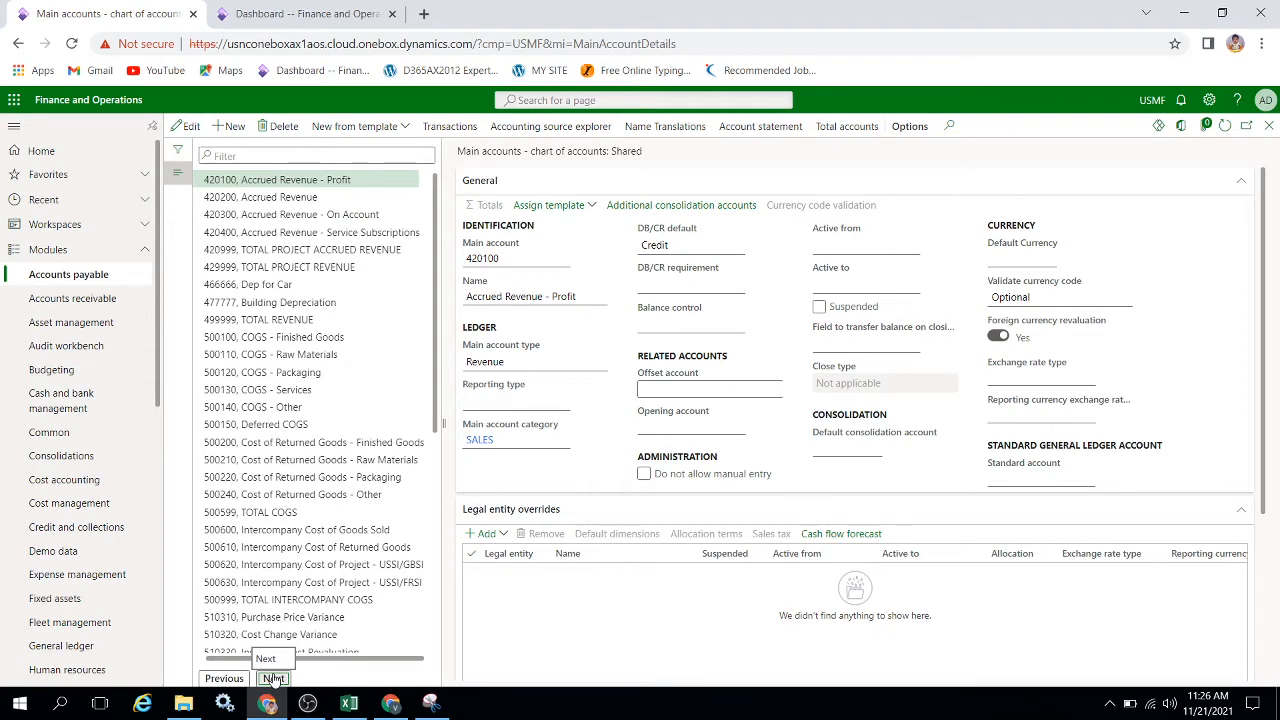
{"action": "left_click", "coordinate": [273, 679]}
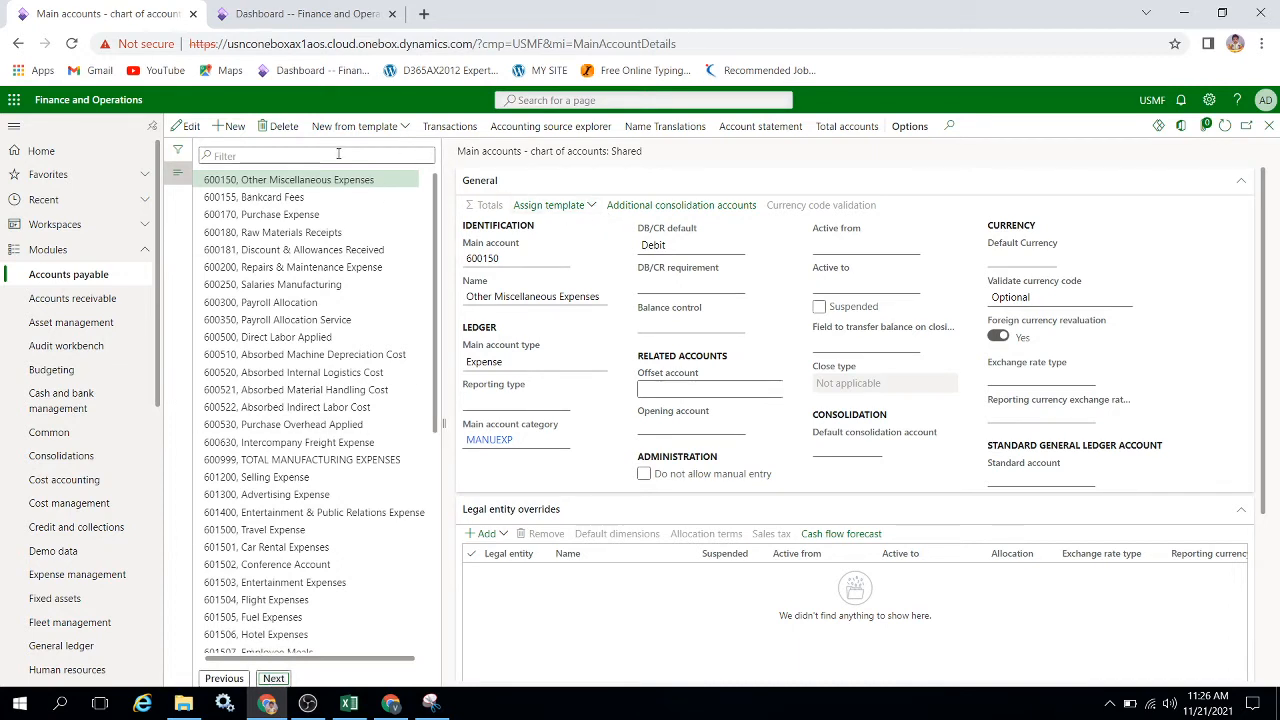
- Create and save main account 611111 named "Trans charges" in the shared chart of accounts, keeping the Profit and loss type
{"action": "left_click", "coordinate": [232, 128]}
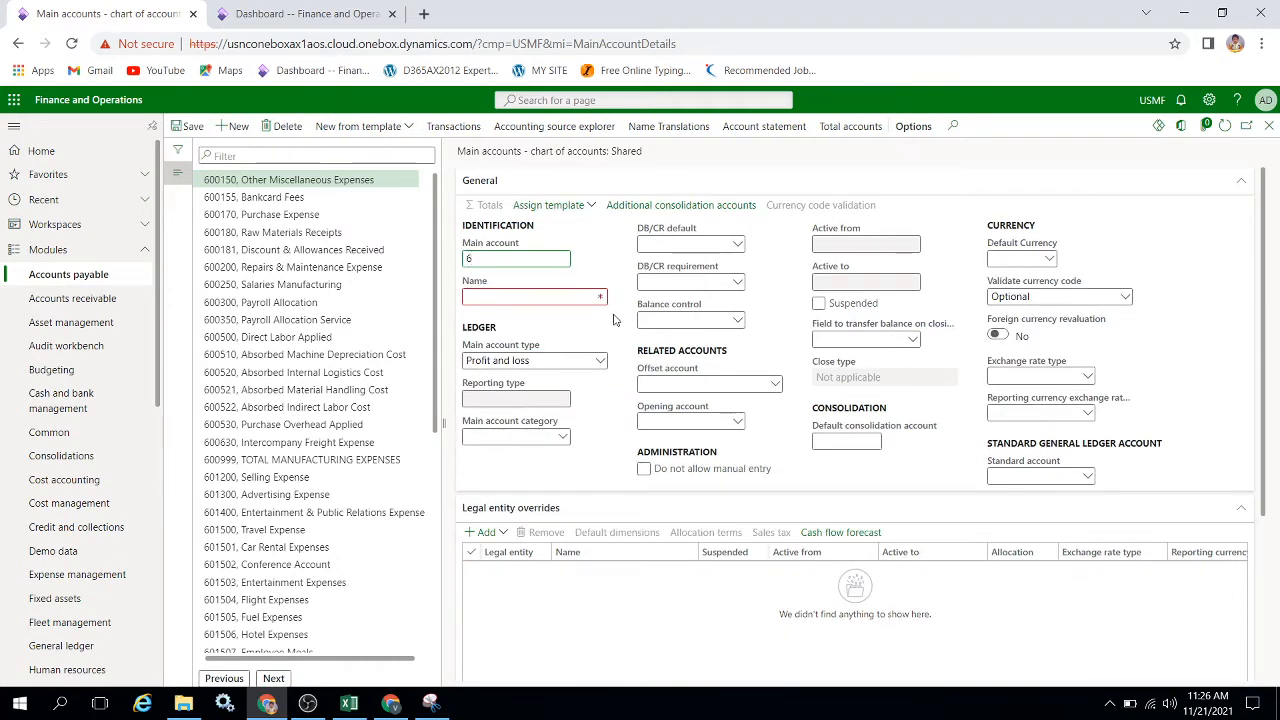
{"action": "type", "text": "611111"}
{"action": "key", "text": "Tab"}
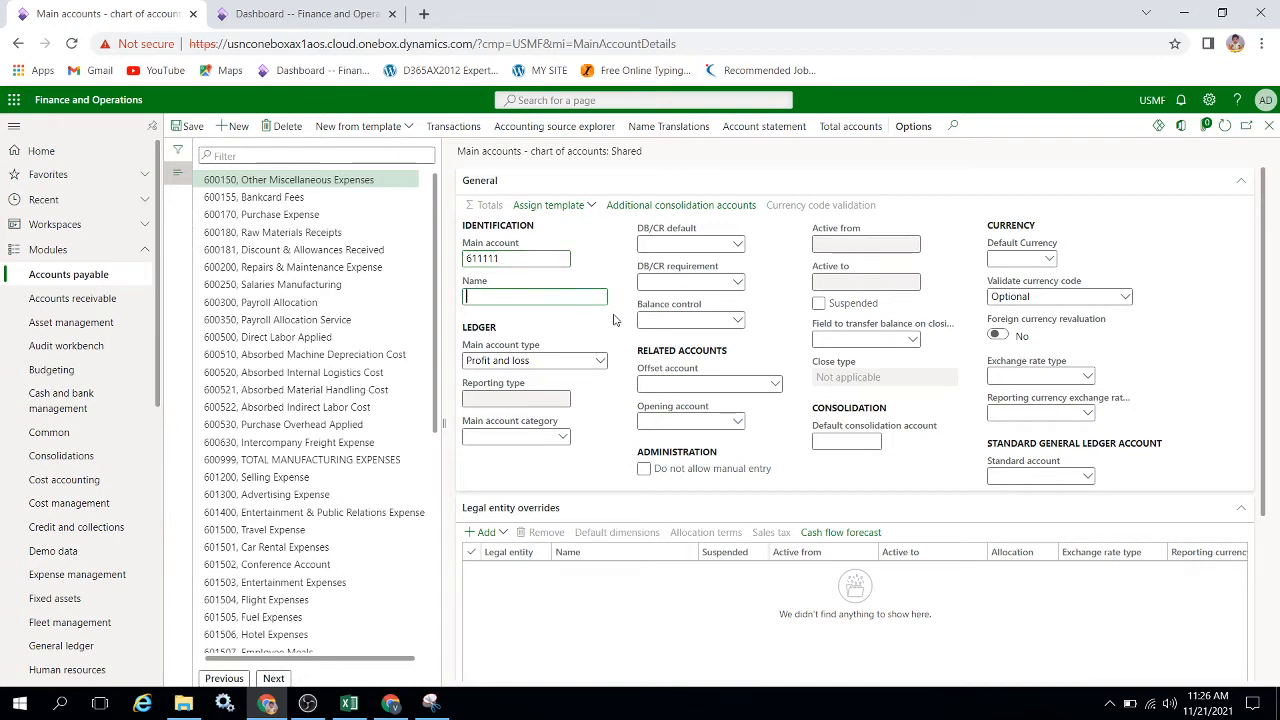
{"action": "type", "text": "Trans charges"}
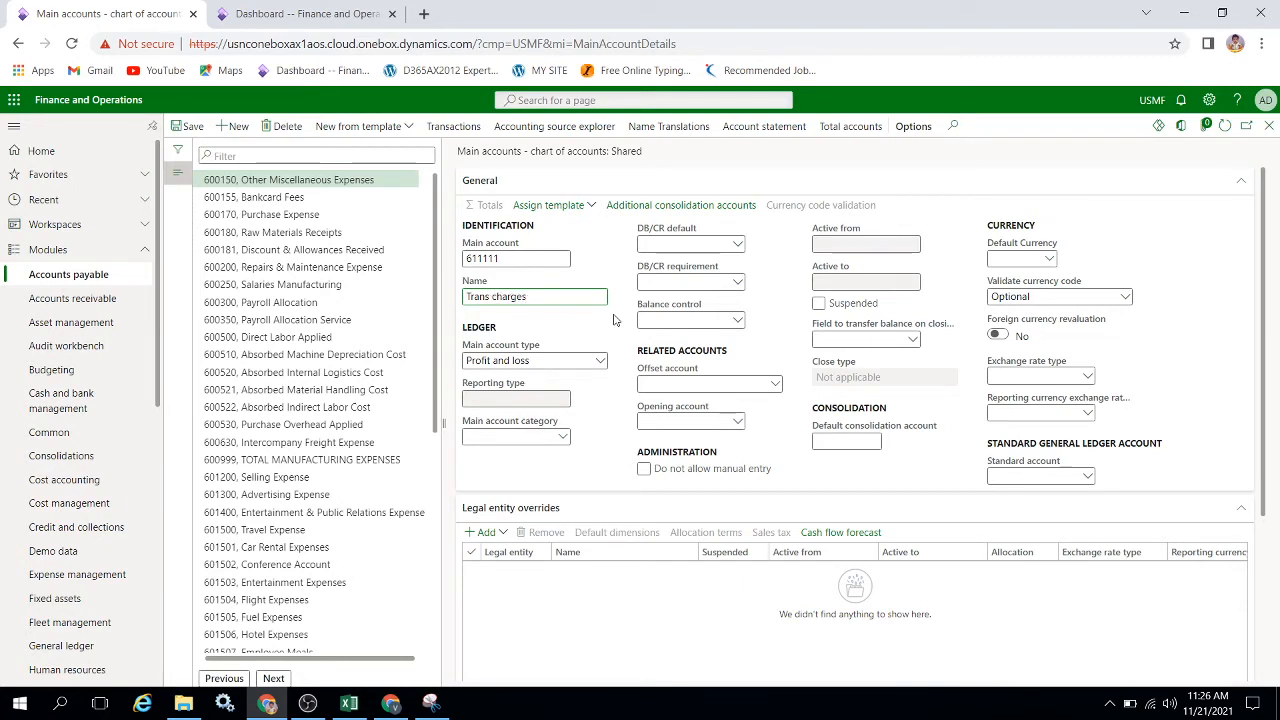
{"action": "key", "text": "Tab"}
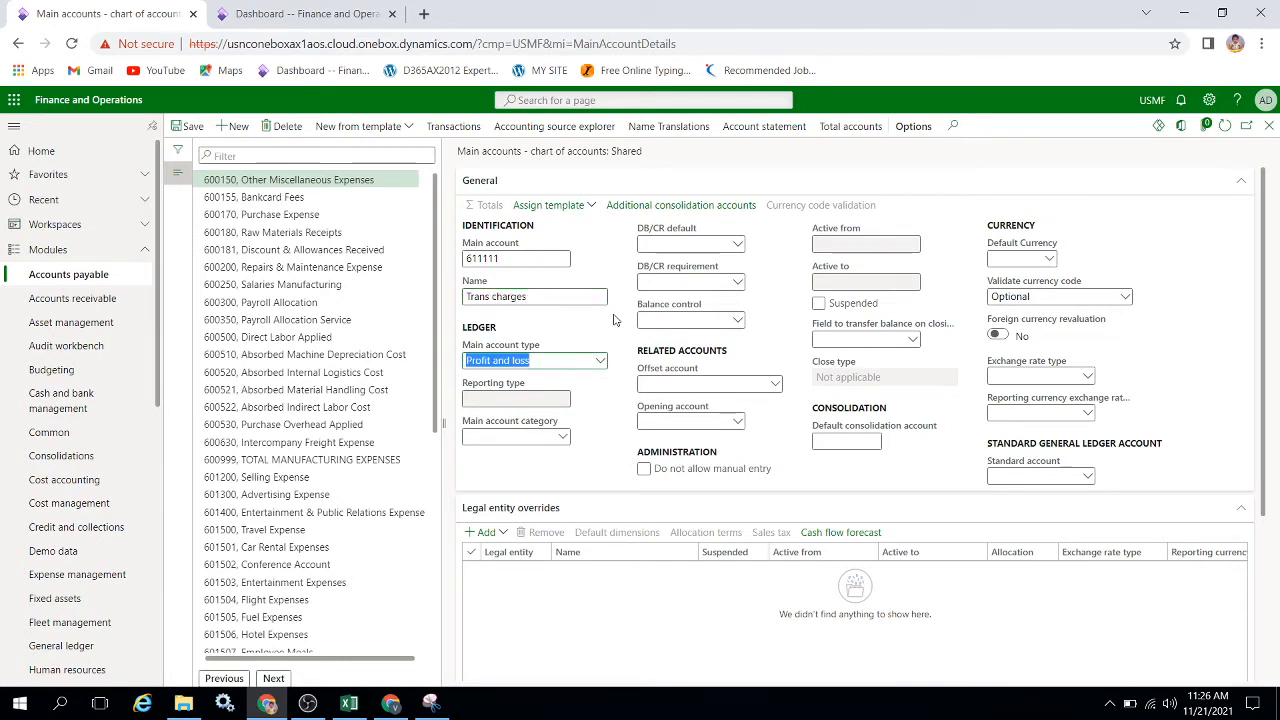
{"action": "left_click", "coordinate": [188, 126]}
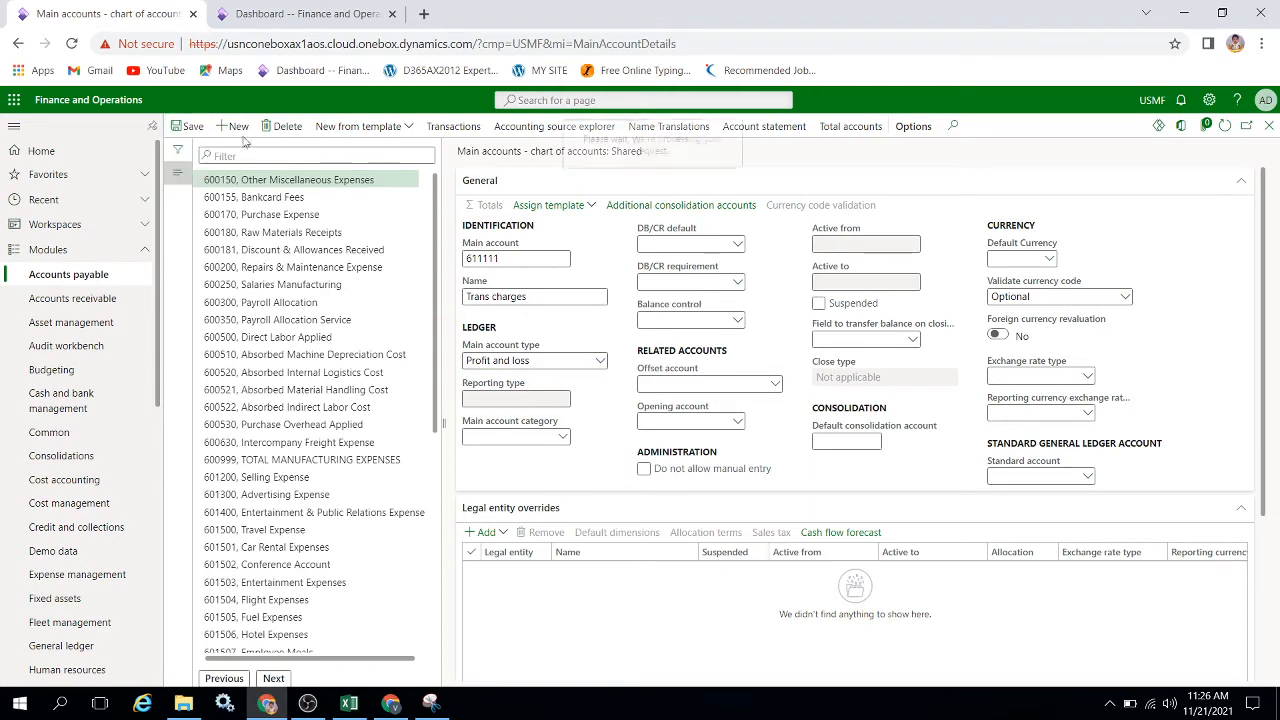
- Return to the charges code, assign 611111 as its debit account and set the credit type to Customer/Vendor
{"action": "left_click", "coordinate": [544, 257]}
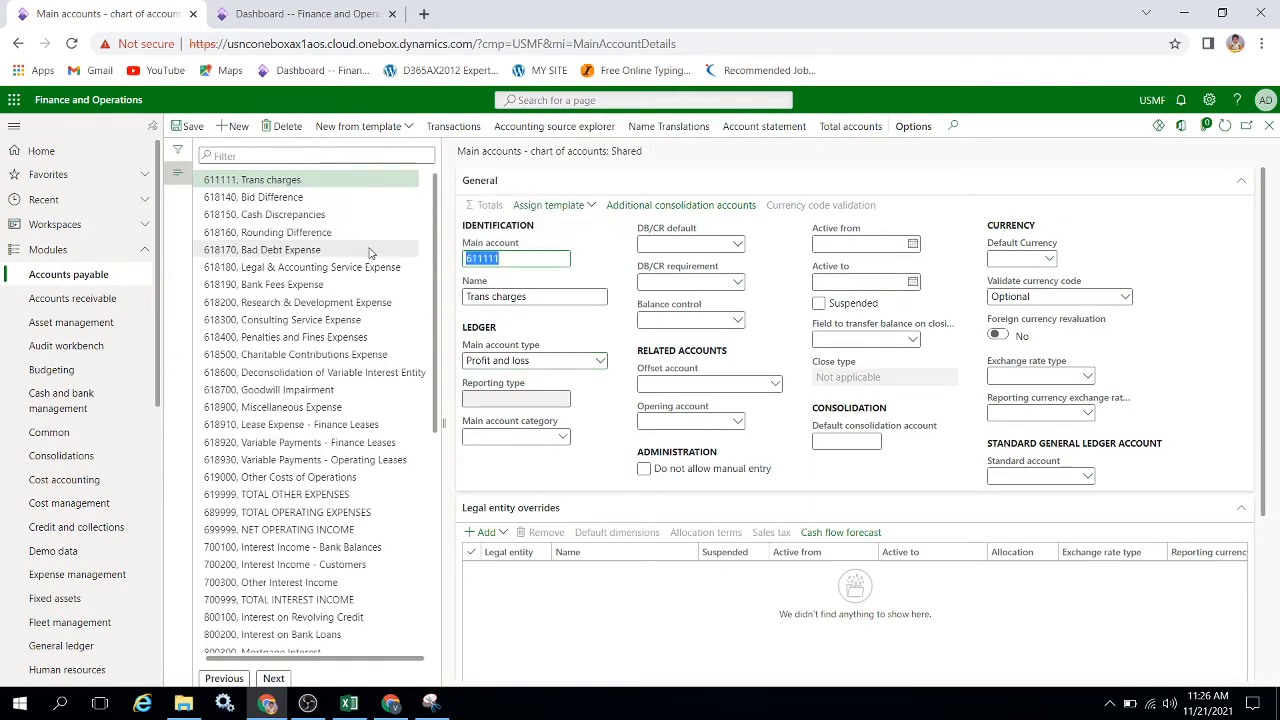
{"action": "left_click", "coordinate": [1269, 126]}
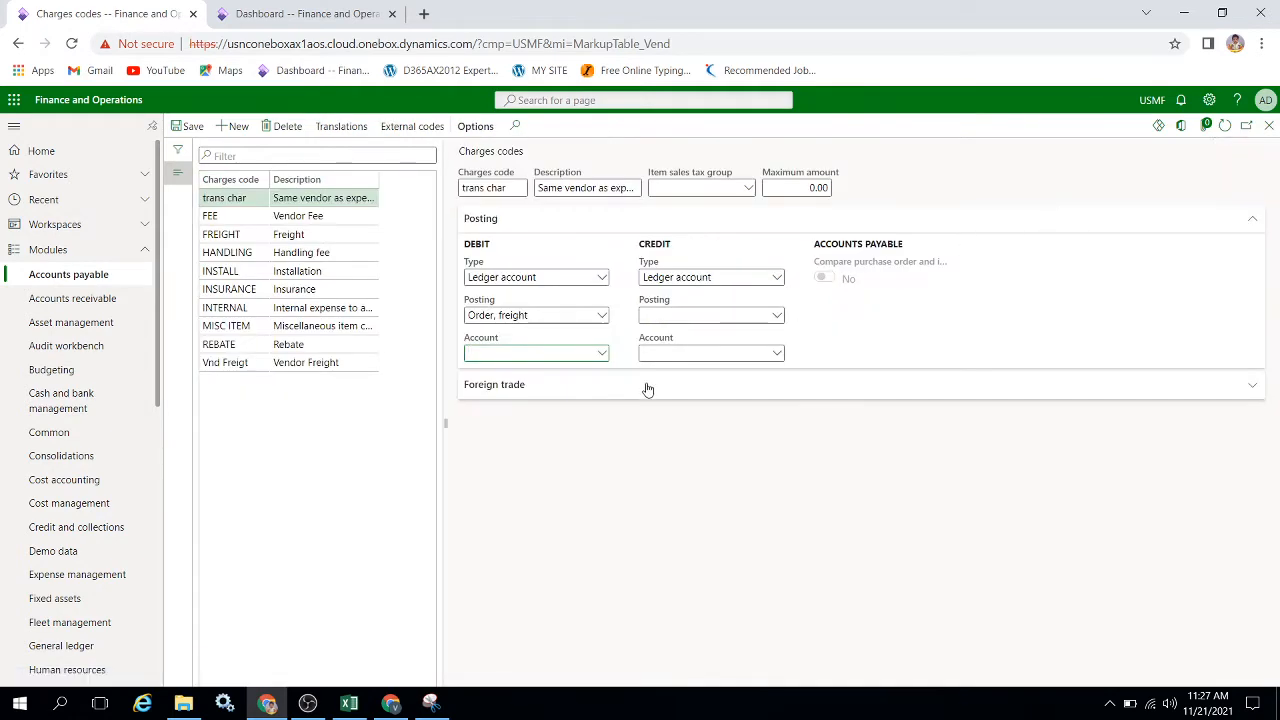
{"action": "key", "text": "Tab"}
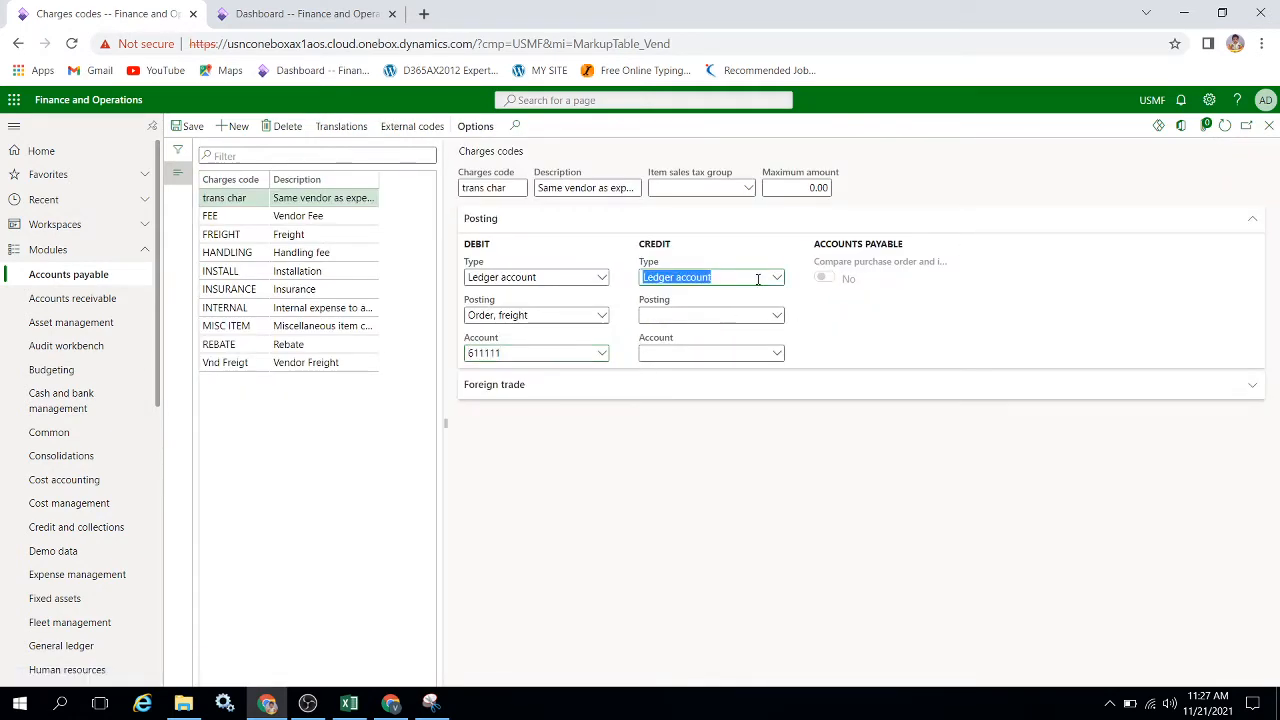
{"action": "left_click", "coordinate": [777, 277]}
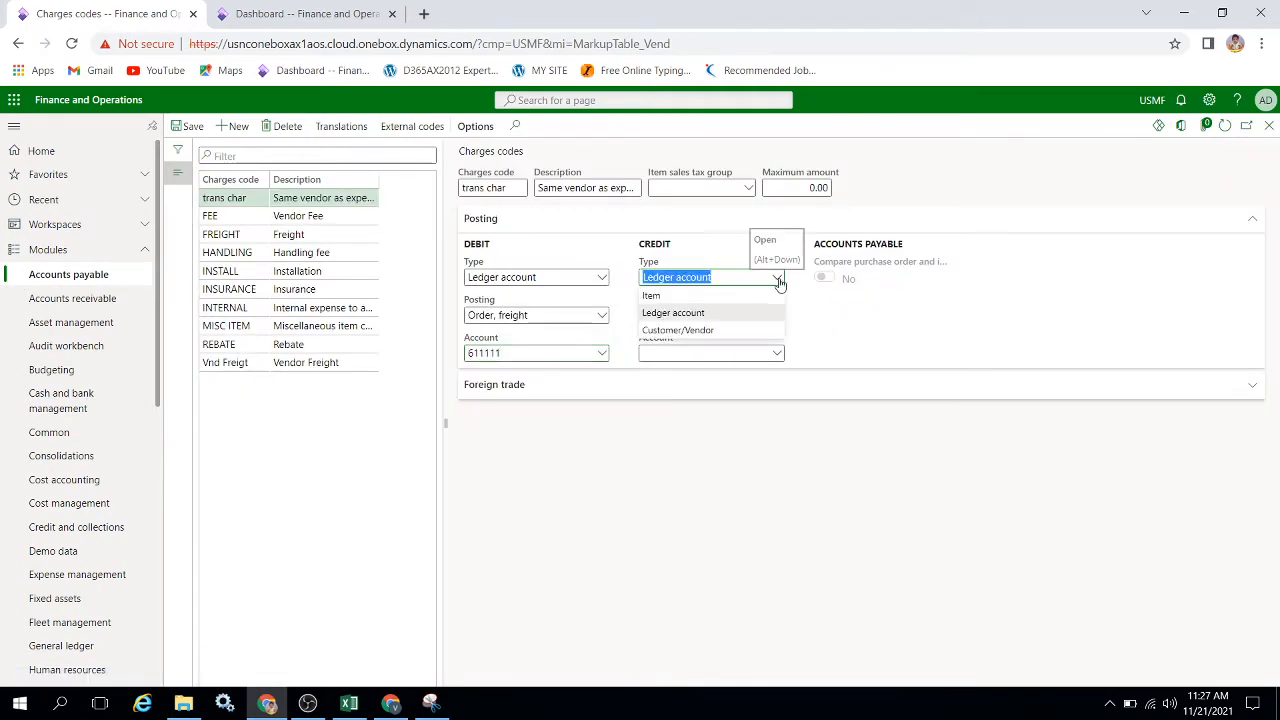
{"action": "left_click", "coordinate": [720, 330]}
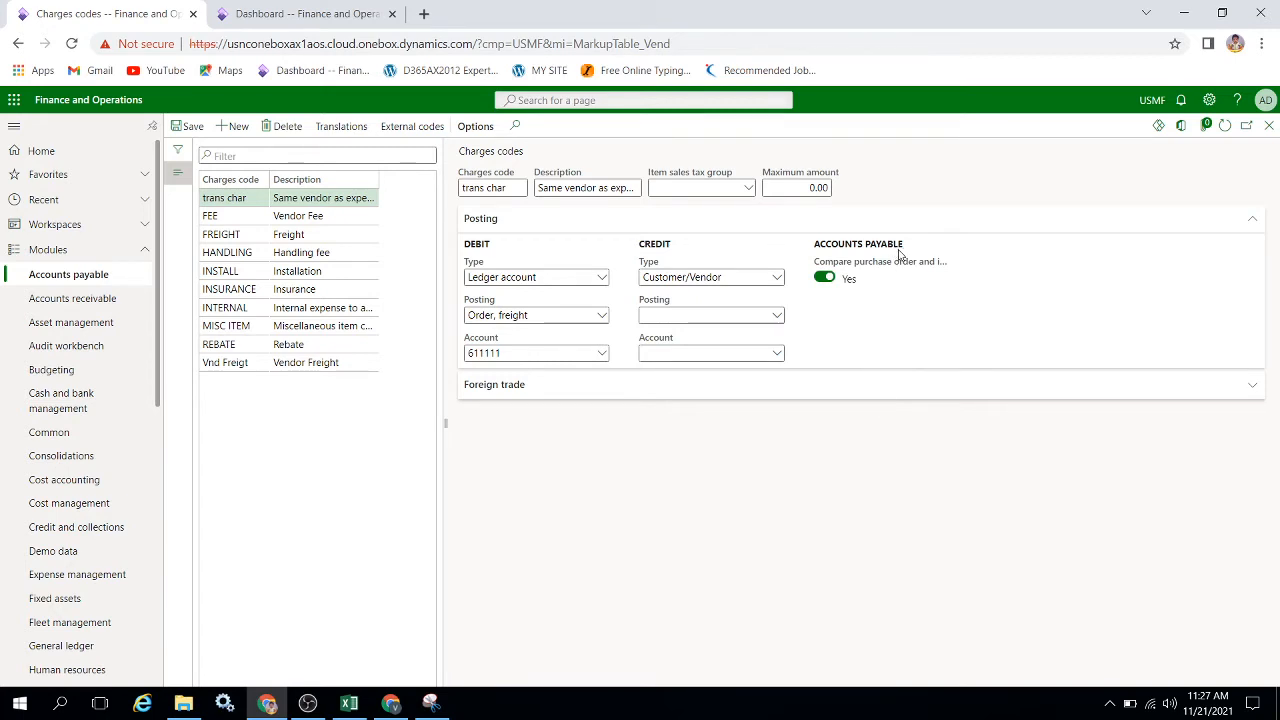
- Try Item as the charges code's credit type, and switch it back to Customer/Vendor
{"action": "left_click", "coordinate": [774, 281]}
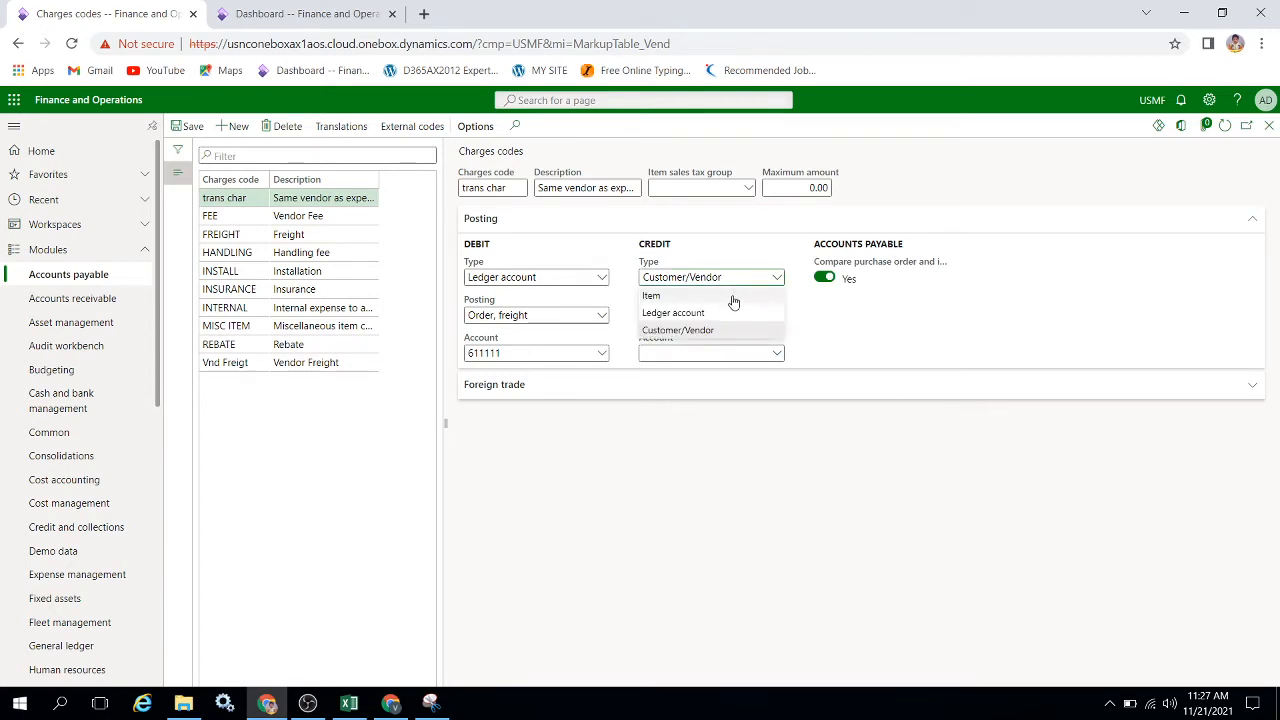
{"action": "left_click", "coordinate": [731, 297]}
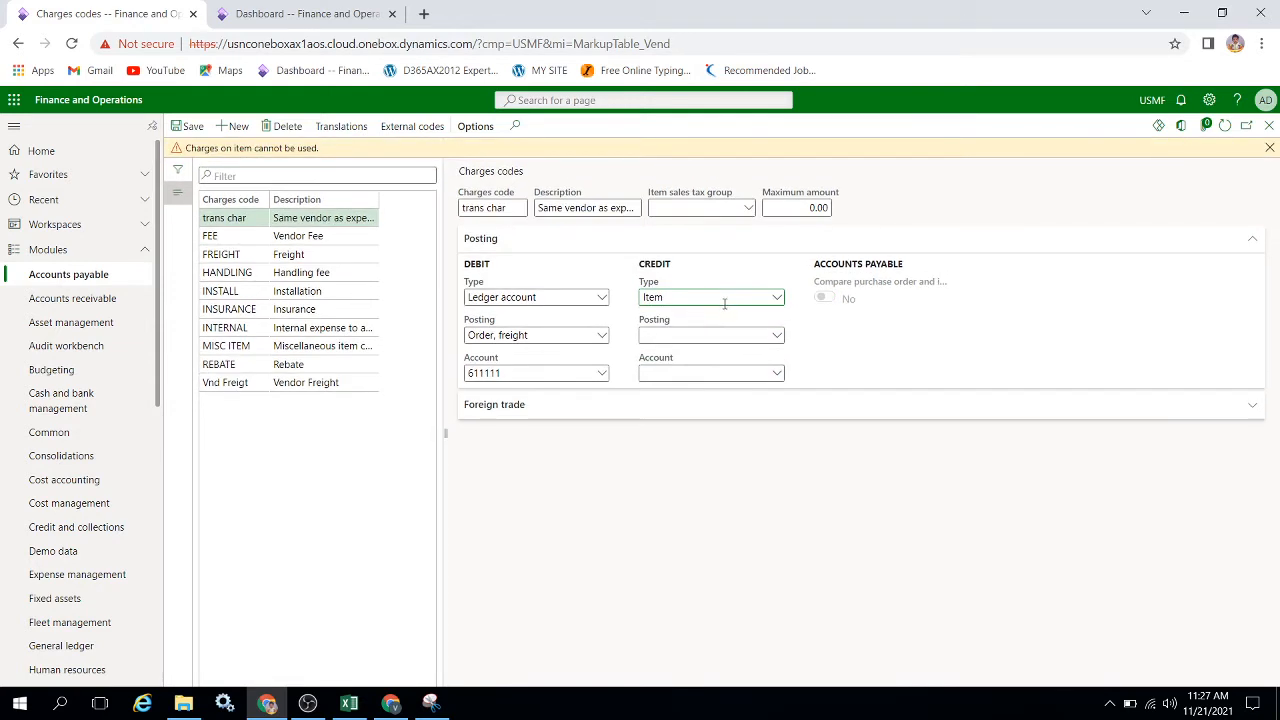
{"action": "left_click", "coordinate": [774, 297]}
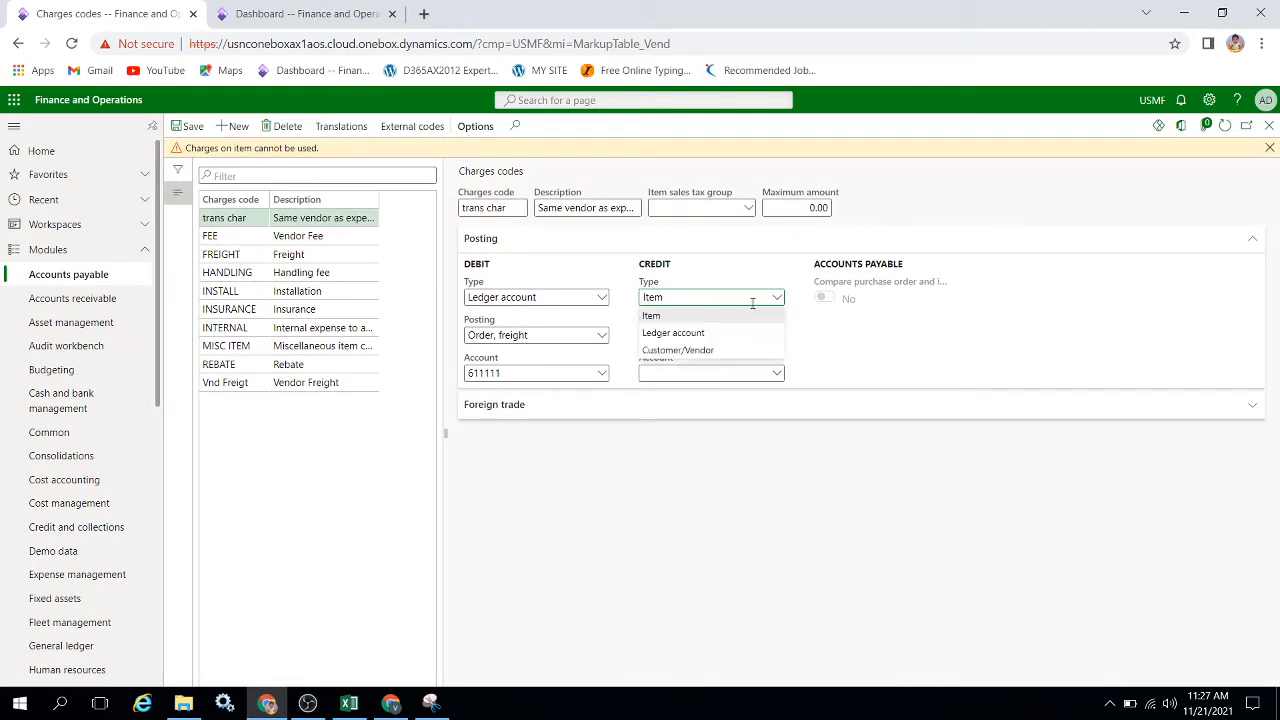
{"action": "left_click", "coordinate": [700, 350]}
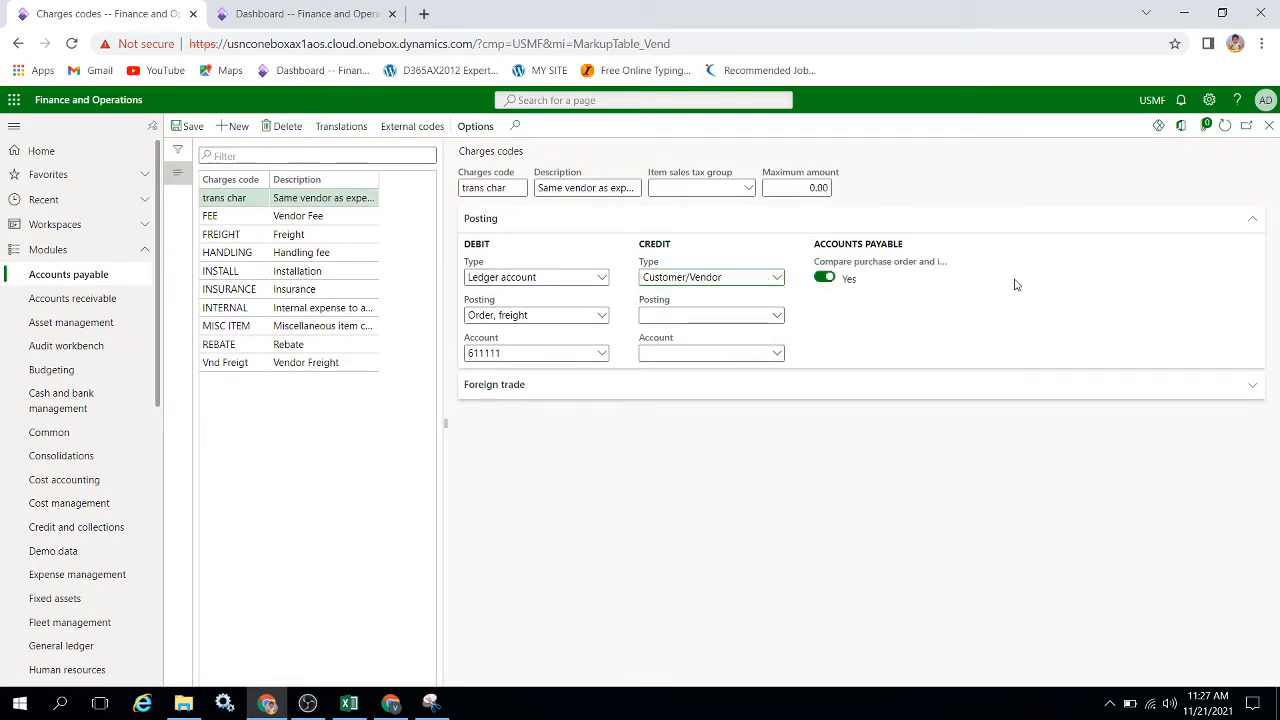
- Save and close the charges code, and open the list of all purchase orders in Accounts payable
{"action": "left_click", "coordinate": [188, 127]}
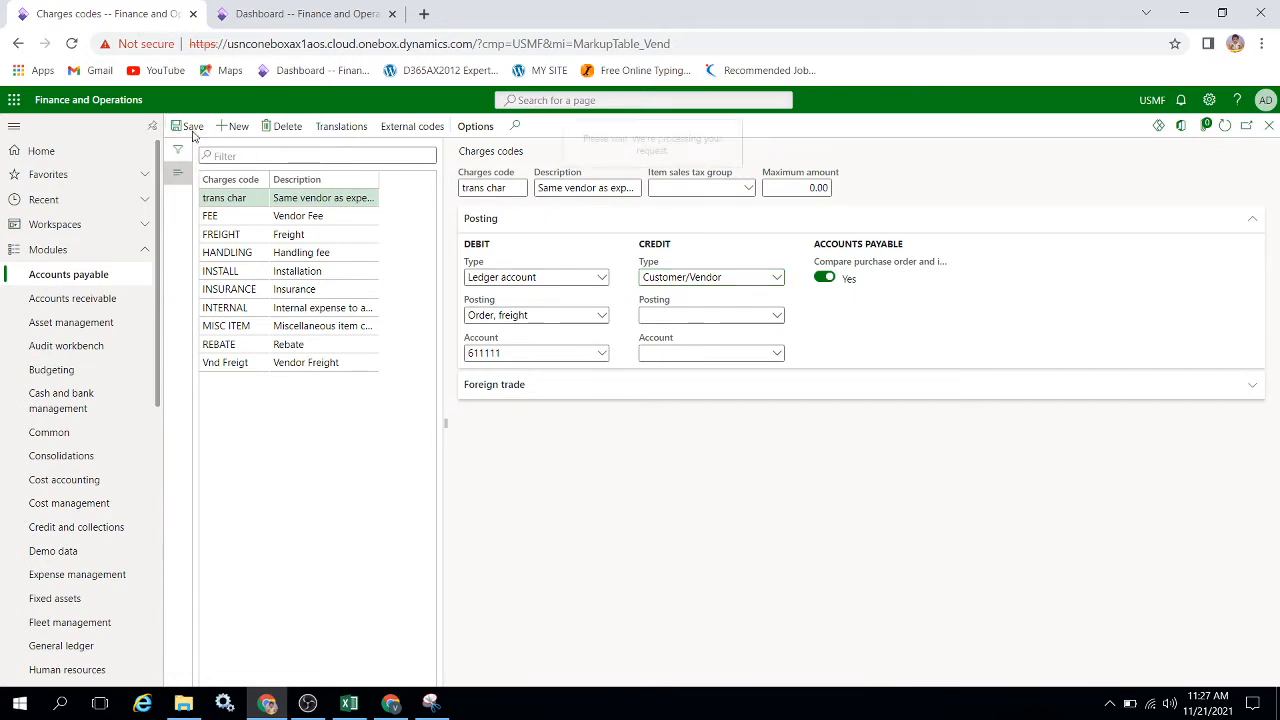
{"action": "left_click", "coordinate": [1269, 127]}
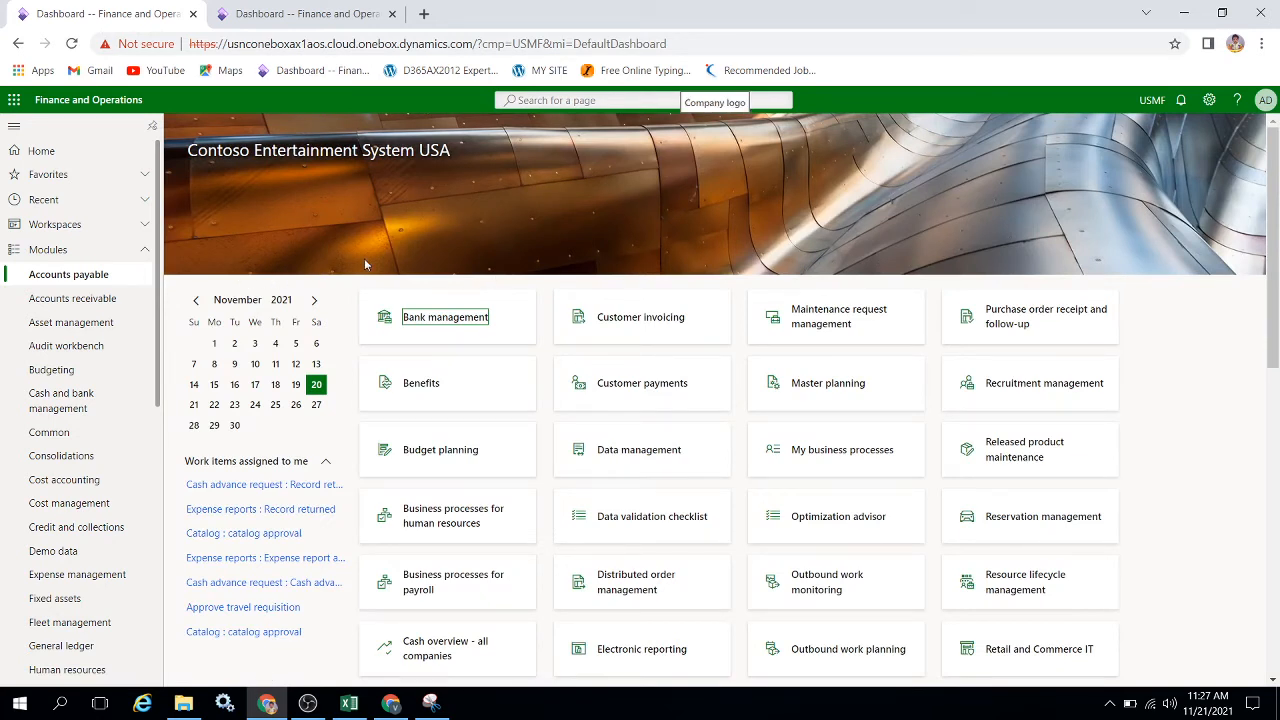
{"action": "left_click", "coordinate": [104, 274]}
{"action": "left_click", "coordinate": [275, 214]}
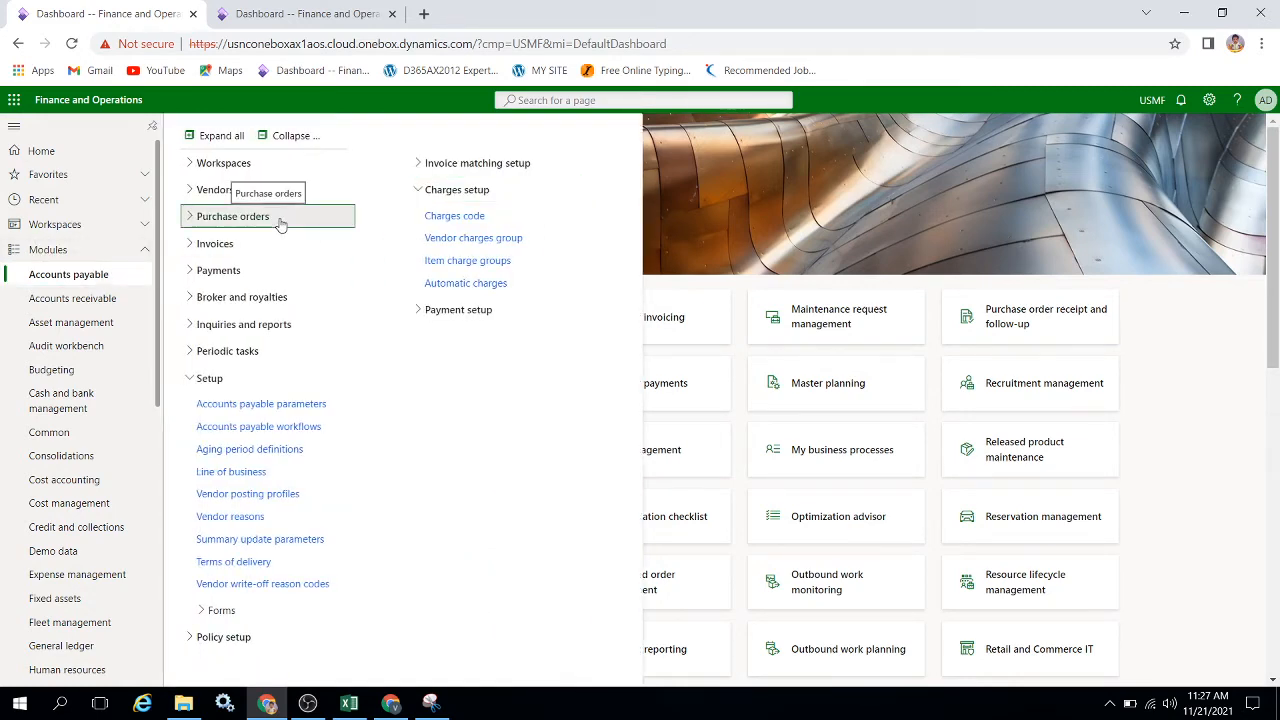
{"action": "left_click", "coordinate": [257, 249]}
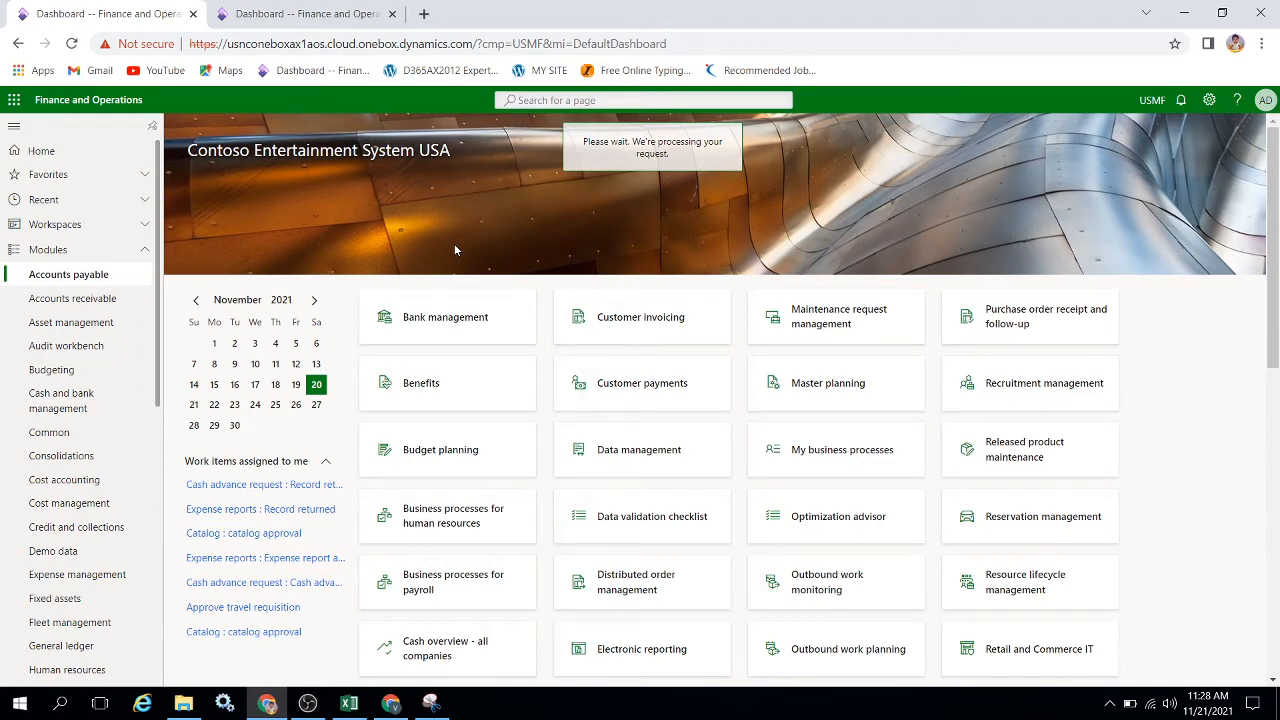
{"action": "left_click", "coordinate": [326, 10]}
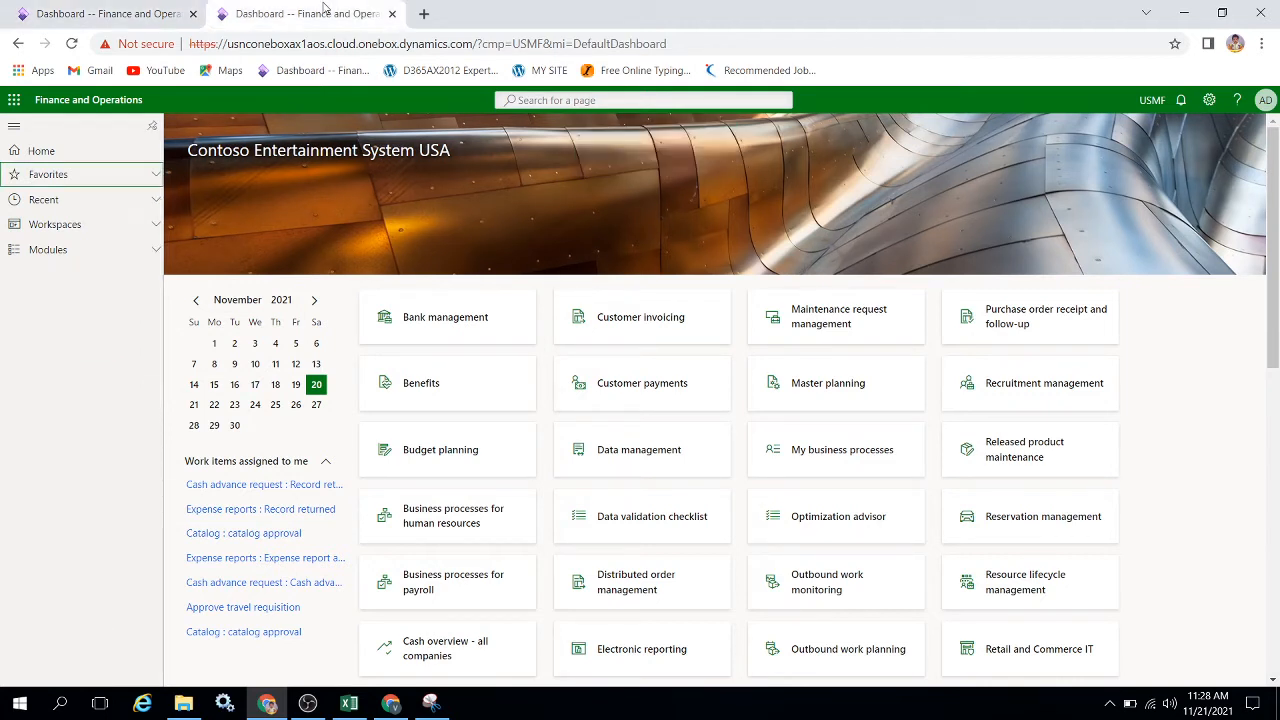
{"action": "left_click", "coordinate": [126, 15]}
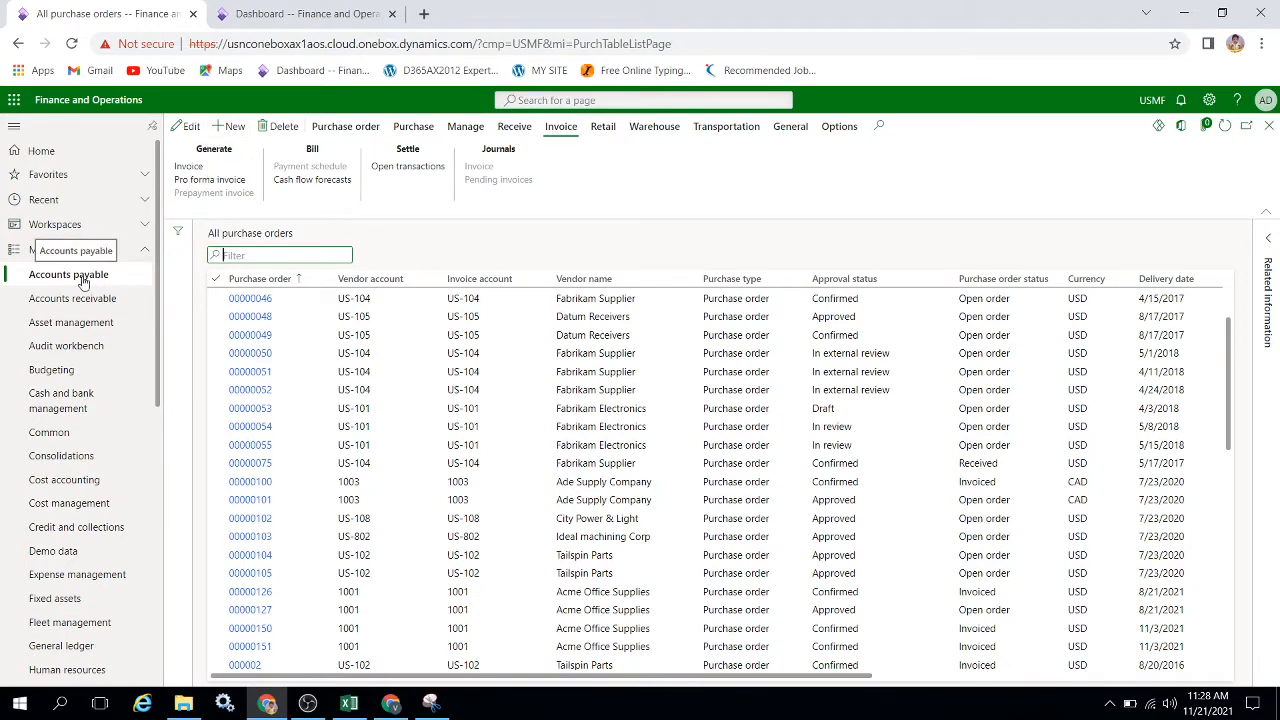
- Create a new purchase order for vendor account 1001, Acme Office Supplies, keeping the default dates and USD currency
{"action": "left_click", "coordinate": [237, 131]}
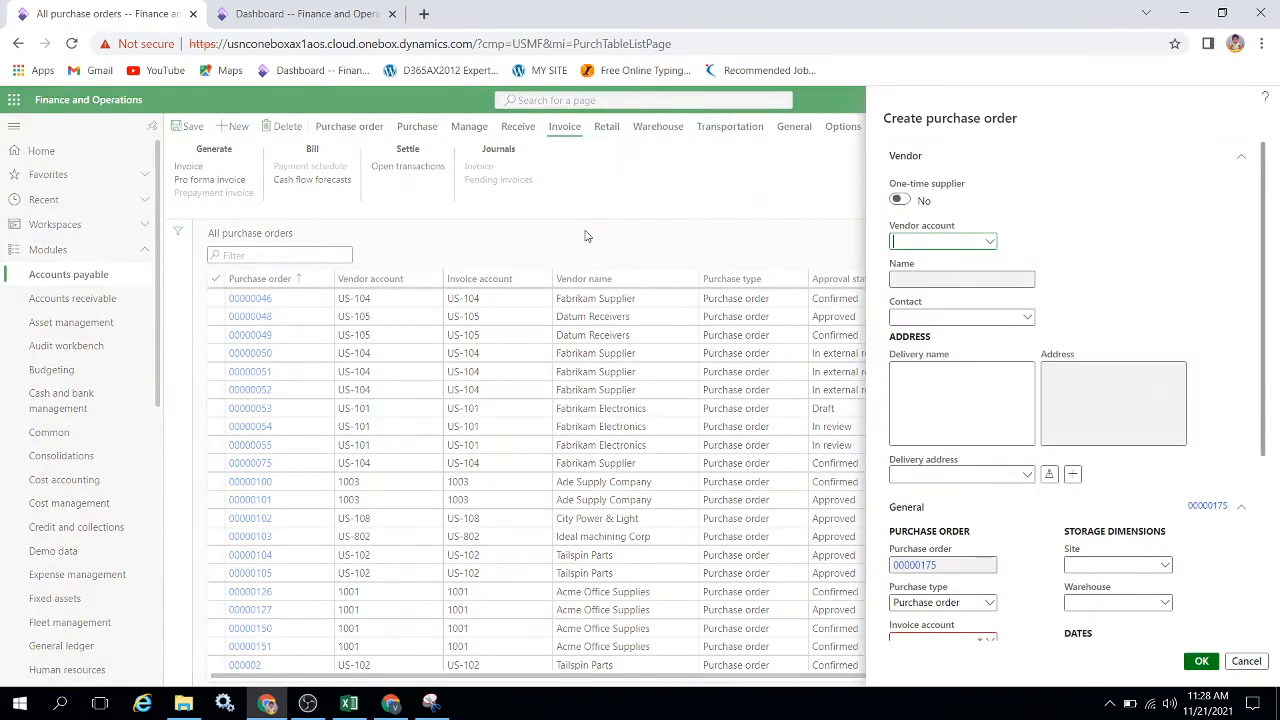
{"action": "left_click", "coordinate": [989, 248]}
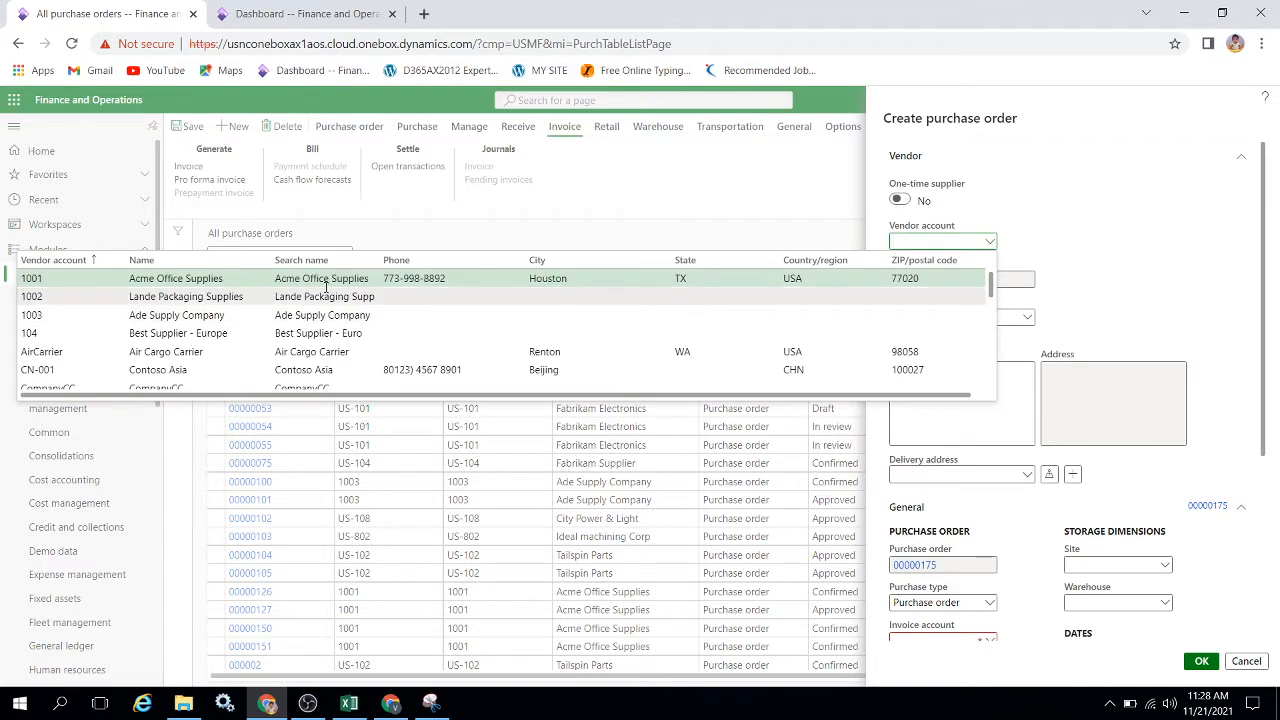
{"action": "left_click", "coordinate": [325, 285]}
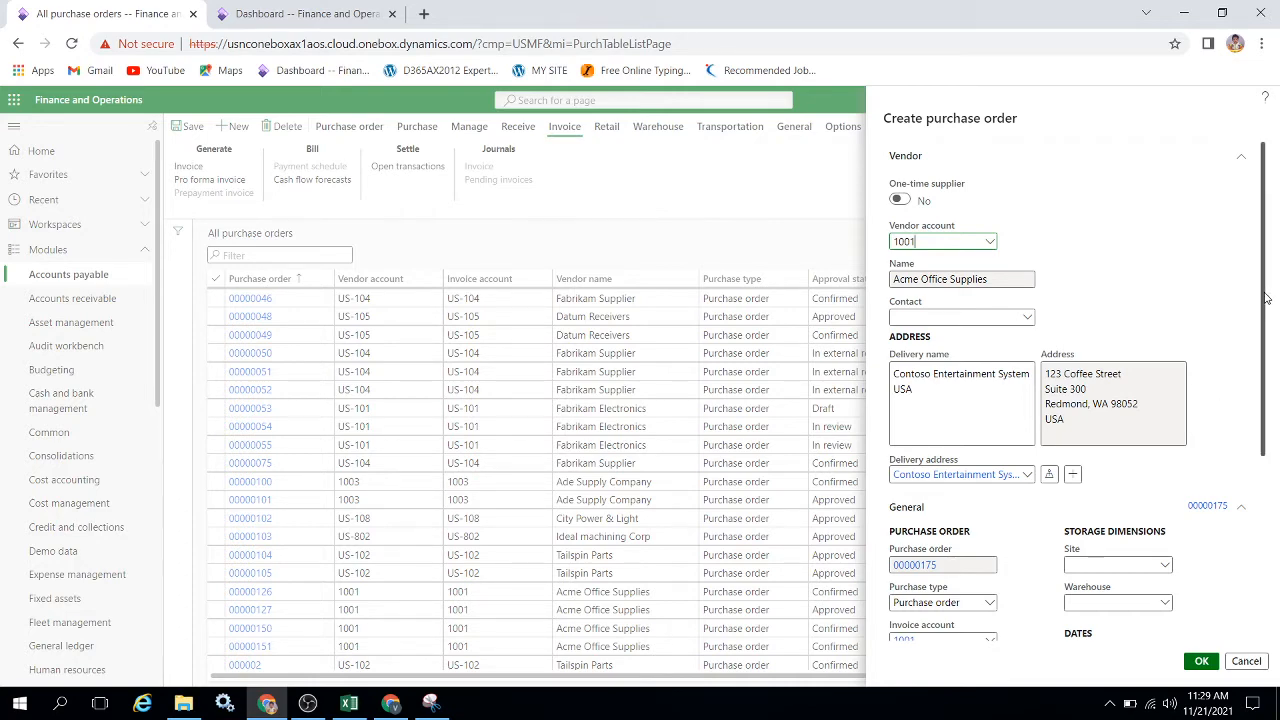
{"action": "scroll", "coordinate": [1265, 297], "scroll_direction": "down", "scroll_amount": 3}
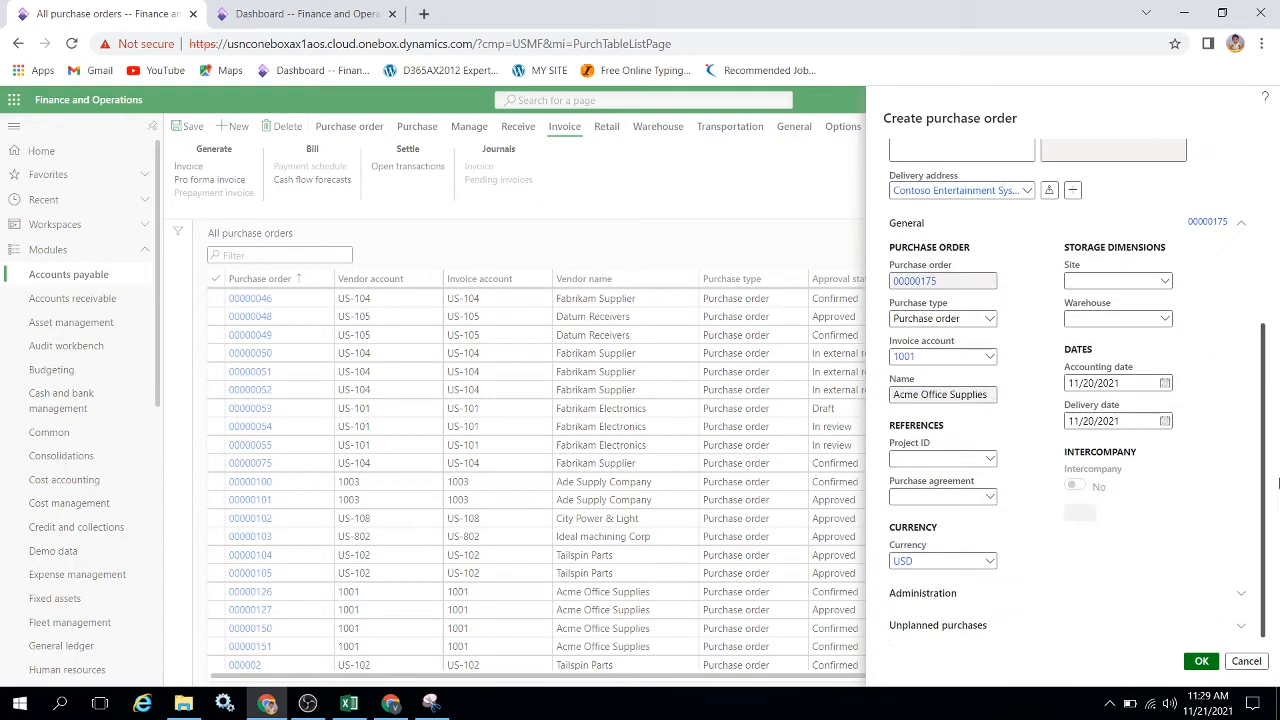
{"action": "left_click", "coordinate": [1204, 660]}
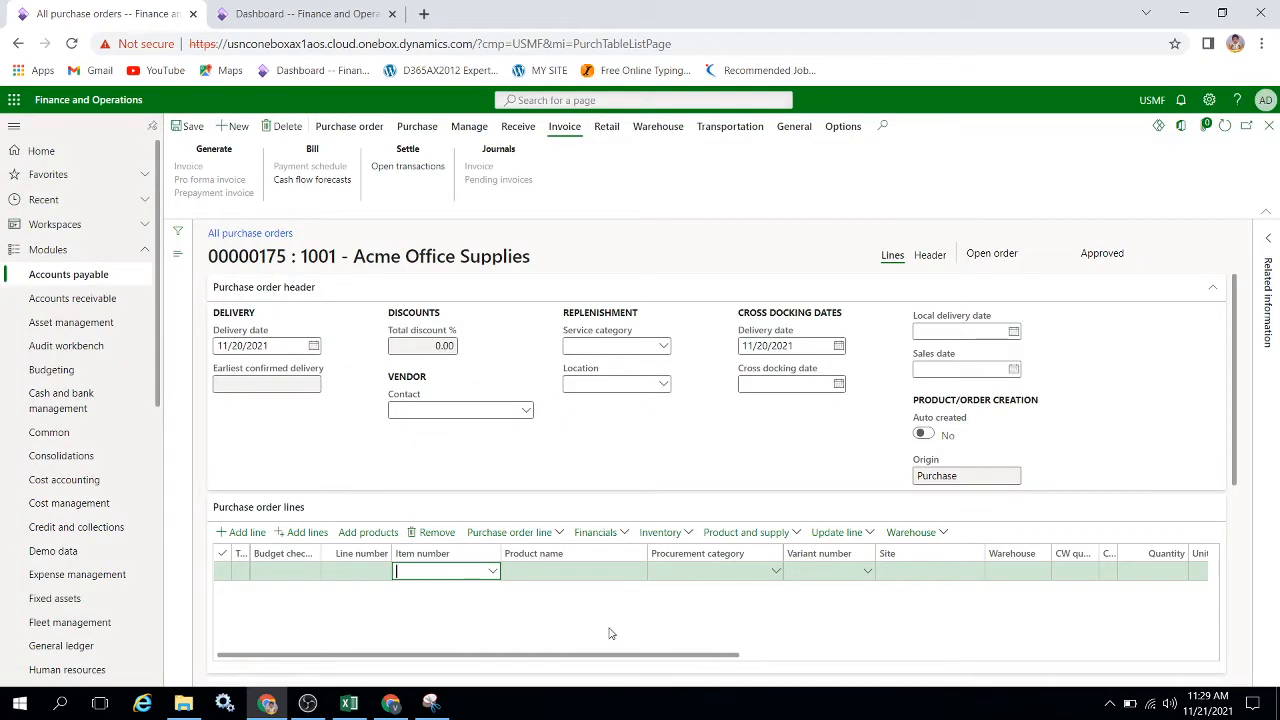
- Choose item number 1000, Surface Pro 128 GB, for the first purchase order line
{"action": "left_click", "coordinate": [493, 571]}
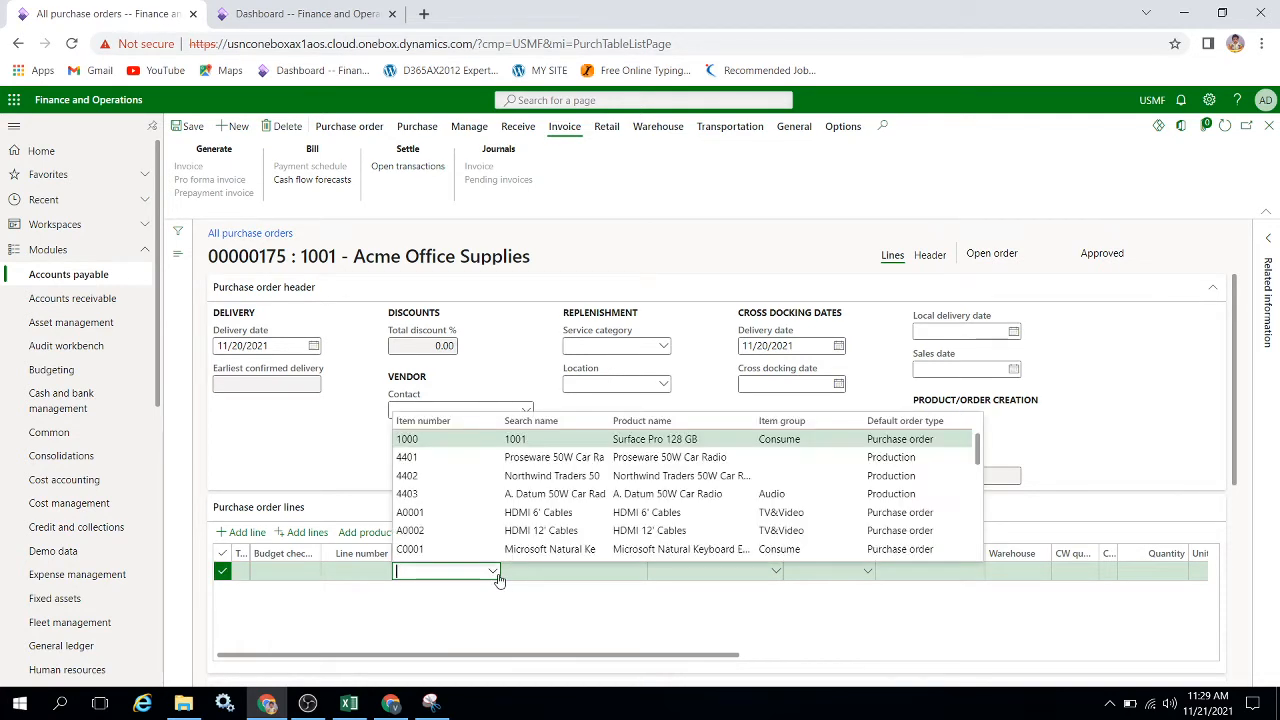
{"action": "left_click", "coordinate": [465, 447]}
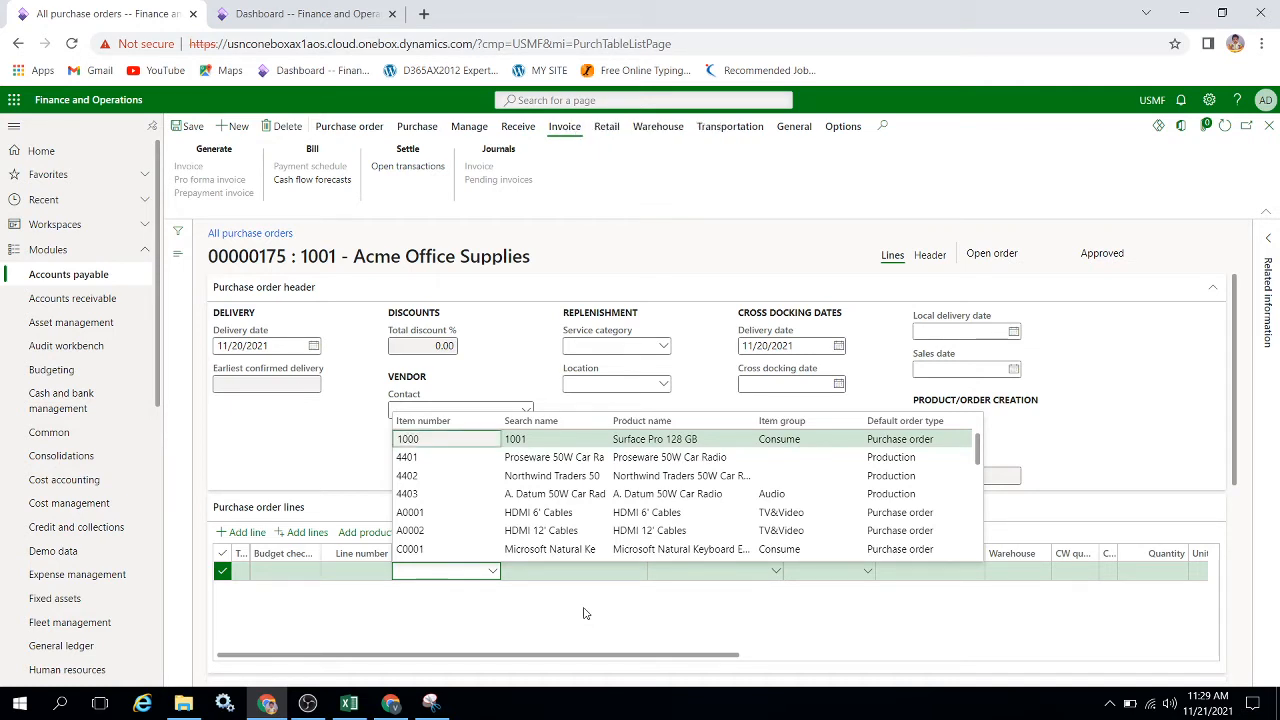
{"action": "left_click", "coordinate": [454, 442]}
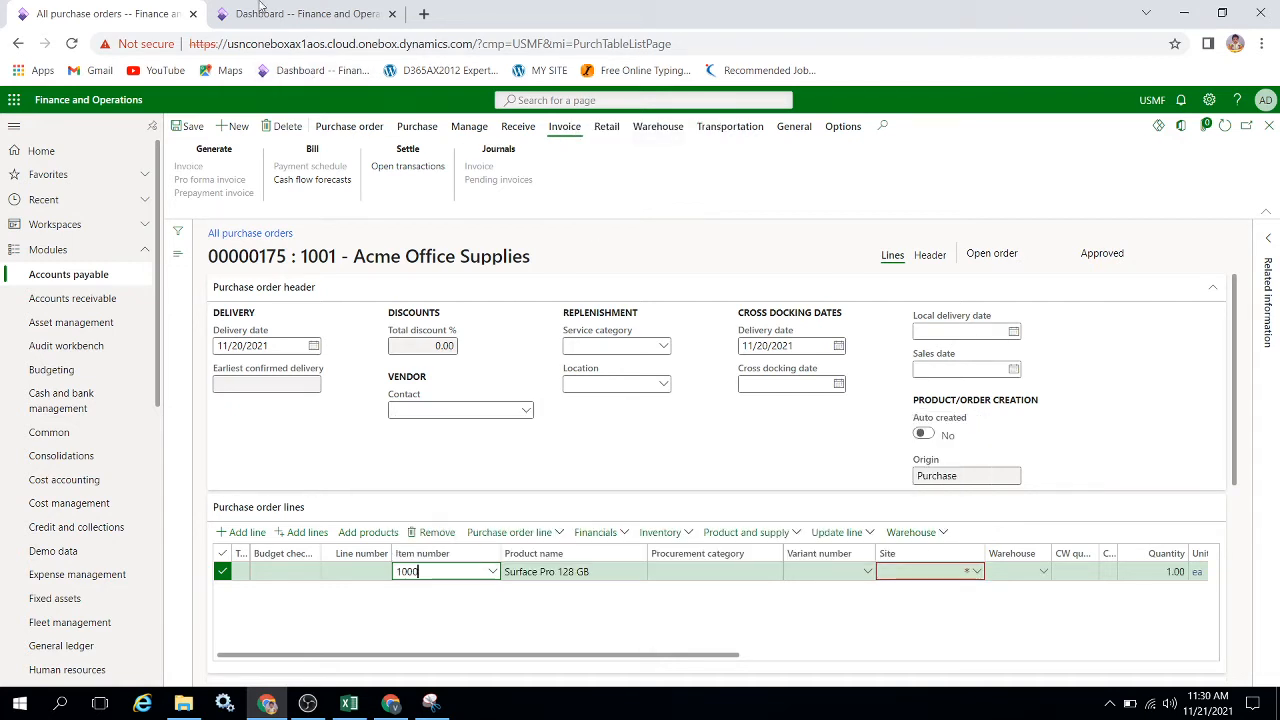
{"action": "left_click", "coordinate": [706, 572]}
{"action": "key", "text": "Tab"}
{"action": "key", "text": "Tab"}
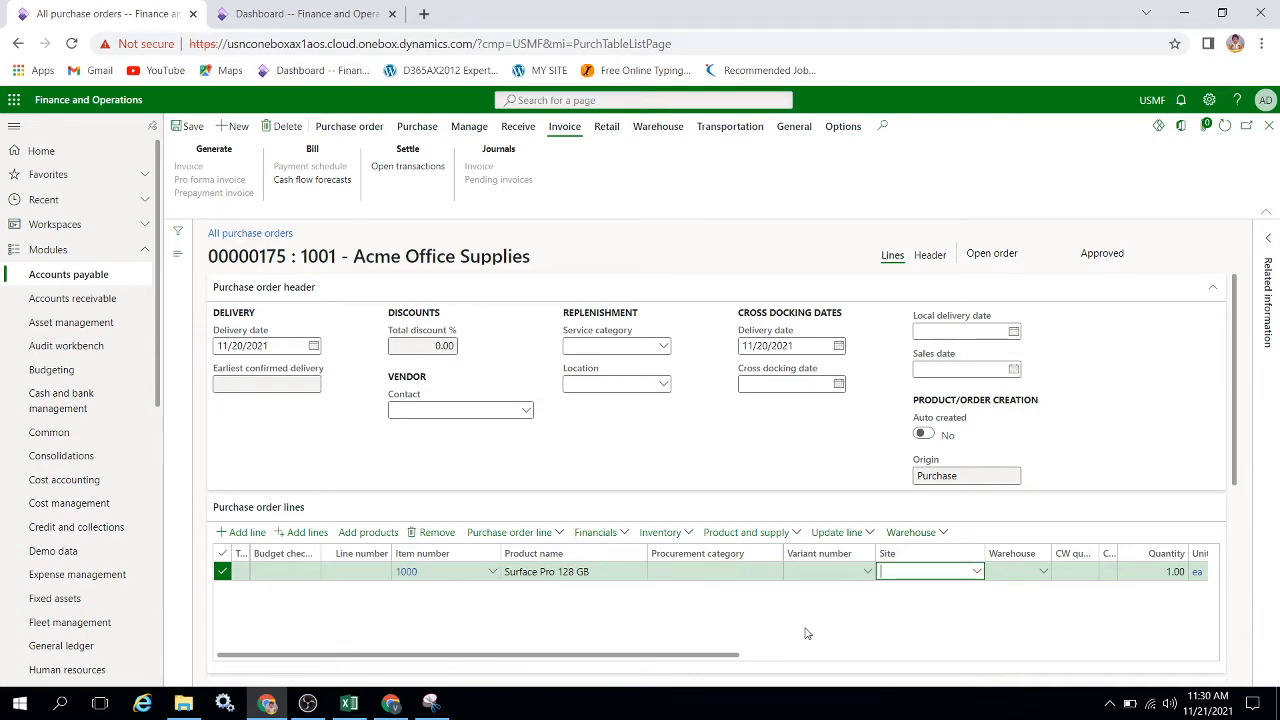
- Set the site of the Surface Pro line to 1, Home speakers production
{"action": "left_click", "coordinate": [975, 573]}
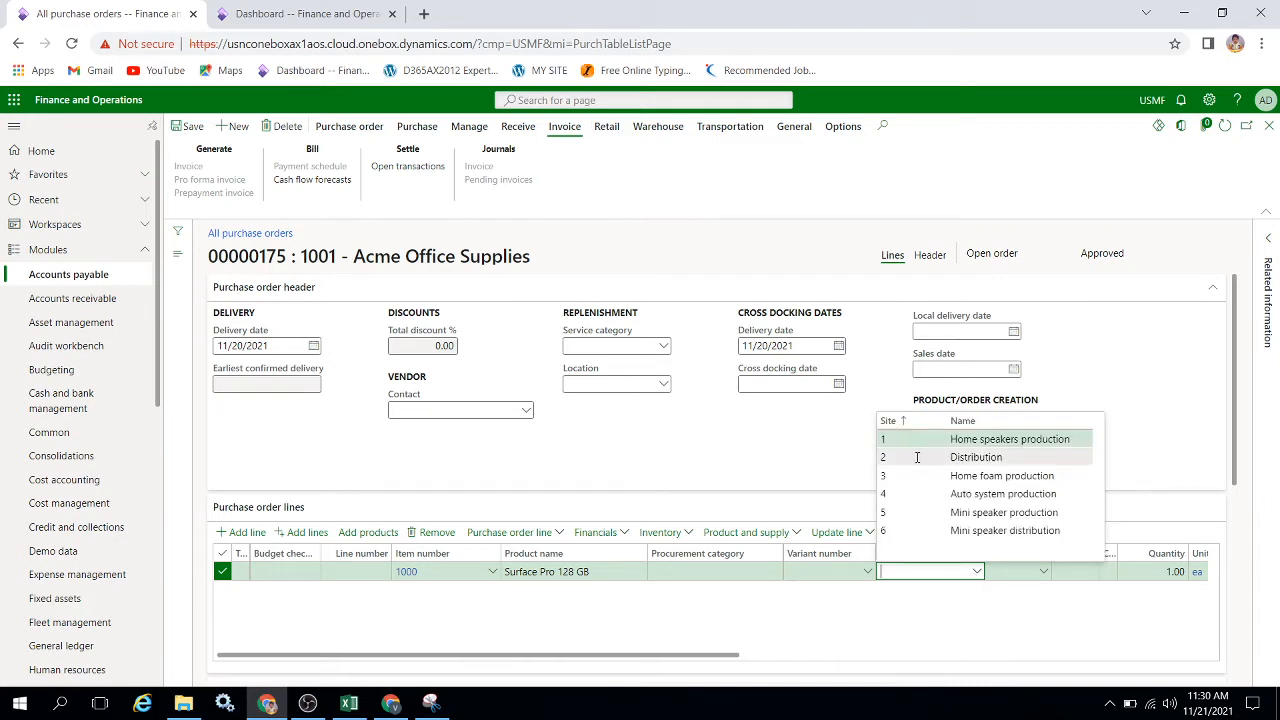
{"action": "left_click", "coordinate": [909, 443]}
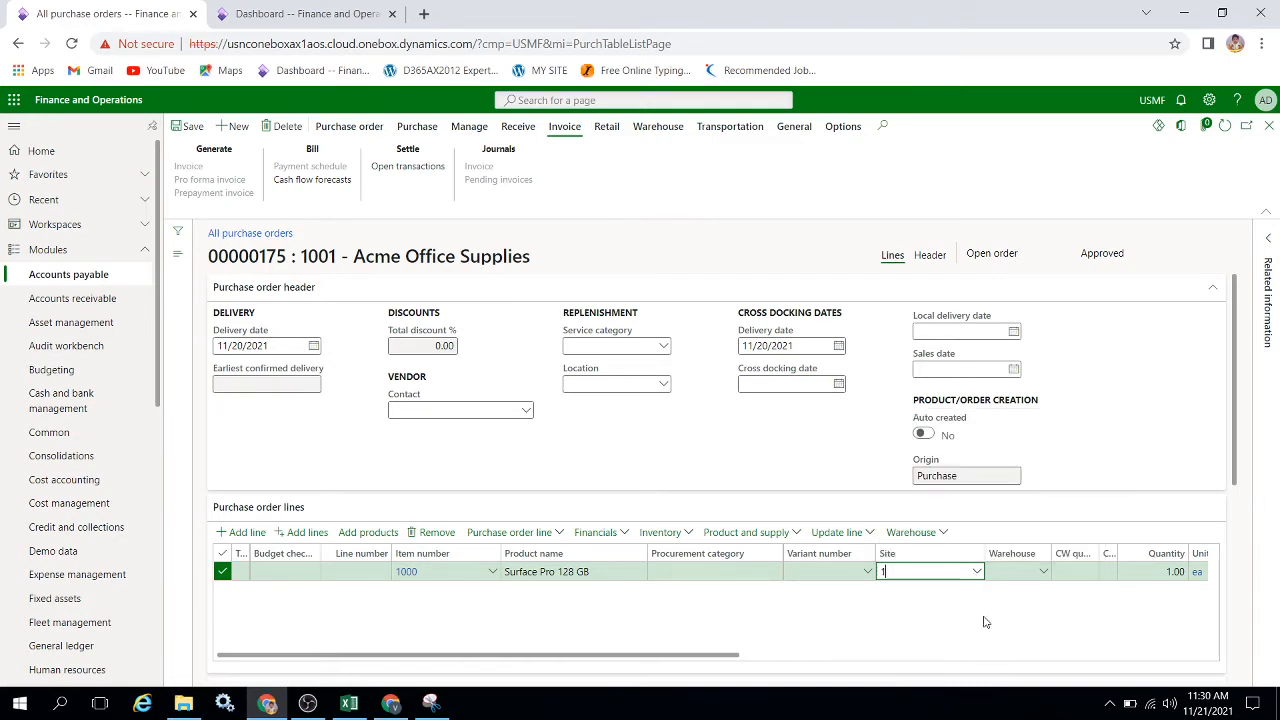
{"action": "key", "text": "Tab"}
{"action": "key", "text": "Tab"}
{"action": "key", "text": "Tab"}
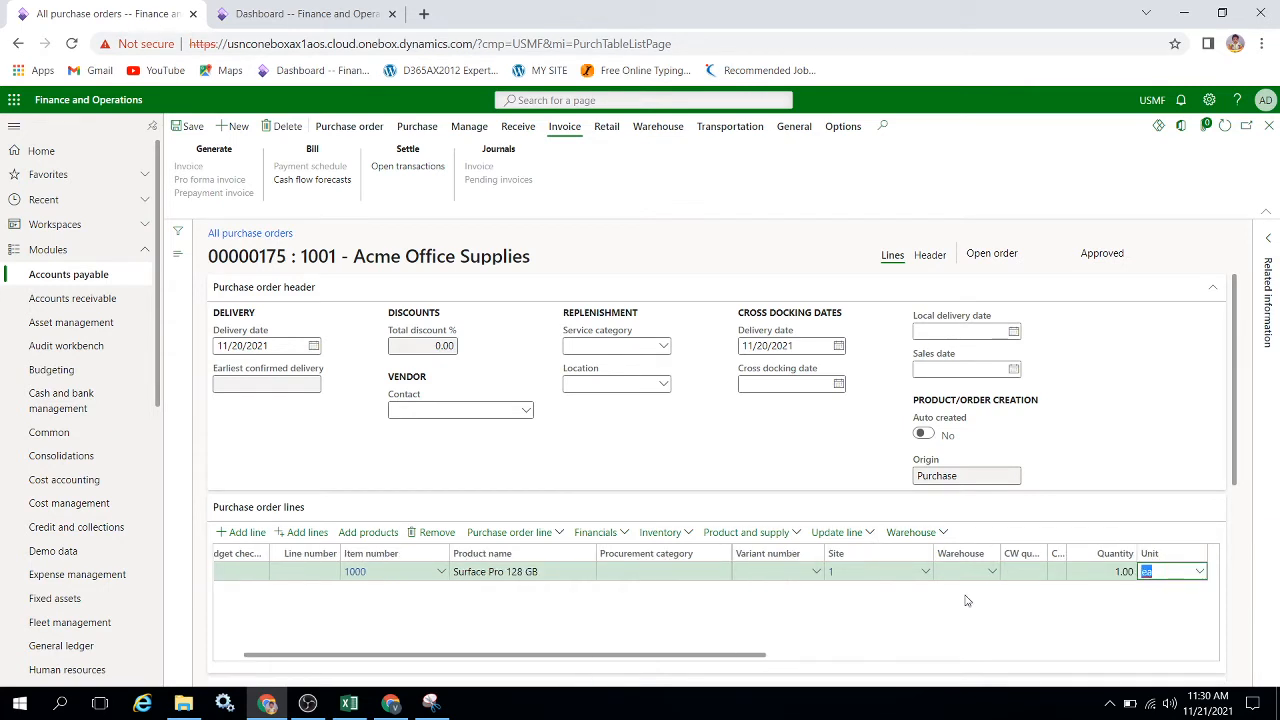
- Set the line's warehouse to 11, Site 1 - Raw Materials, and move on to its quantity
{"action": "left_click", "coordinate": [988, 575]}
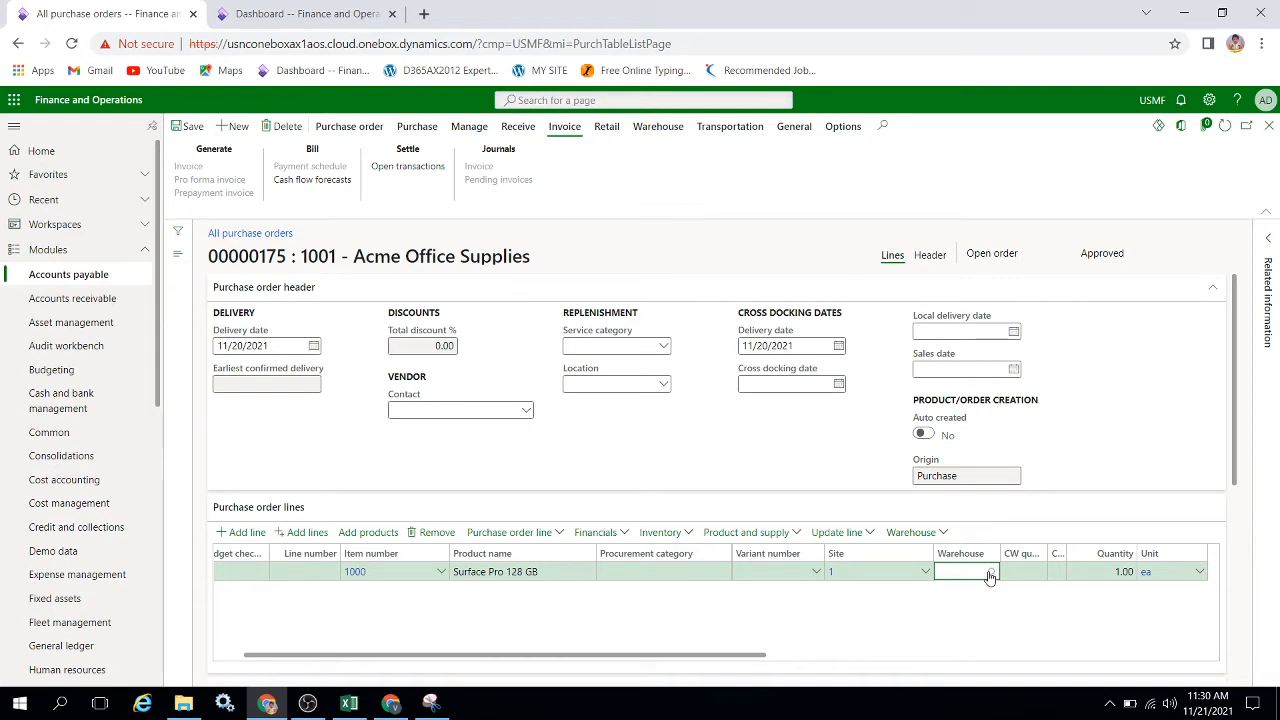
{"action": "left_click", "coordinate": [990, 572]}
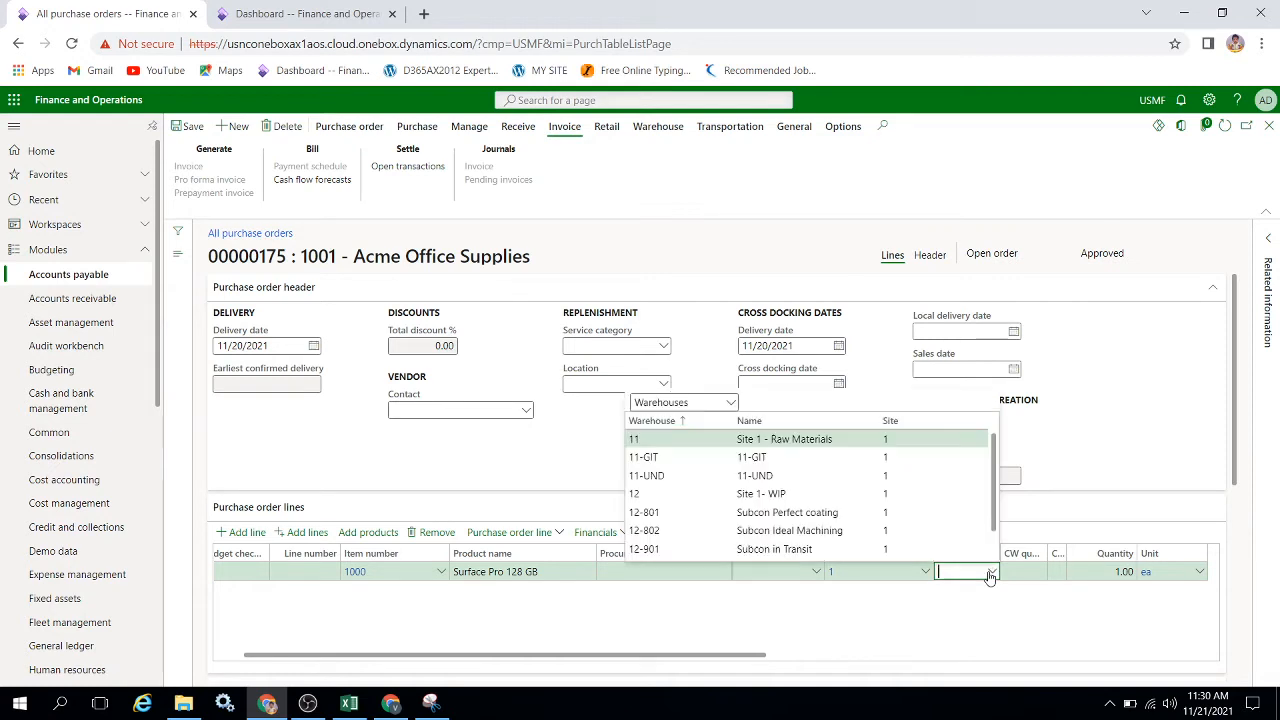
{"action": "left_click", "coordinate": [690, 440]}
{"action": "key", "text": "Tab"}
{"action": "key", "text": "Tab"}
{"action": "key", "text": "Tab"}
{"action": "key", "text": "Tab"}
{"action": "key", "text": "Tab"}
{"action": "key", "text": "Tab"}
{"action": "key", "text": "Tab"}
{"action": "key", "text": "Tab"}
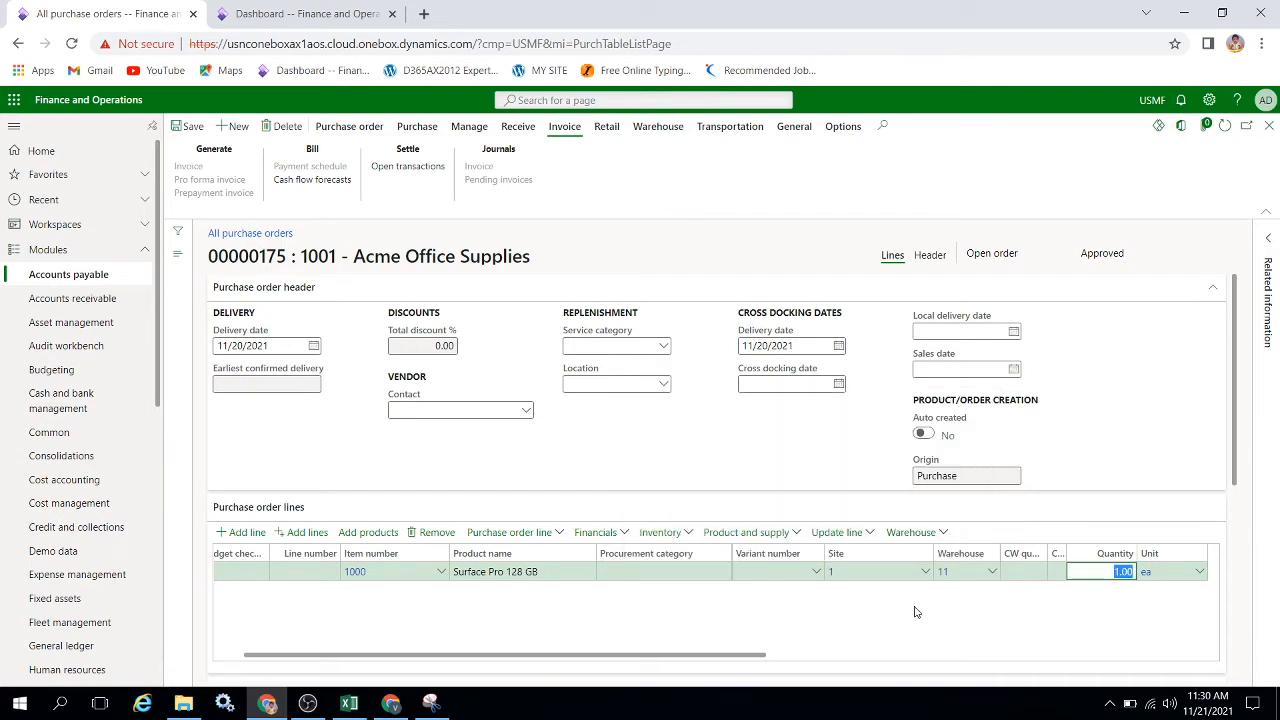
- Set the Surface Pro line's unit price to 1,000 and save the purchase order
{"action": "key", "text": "Tab"}
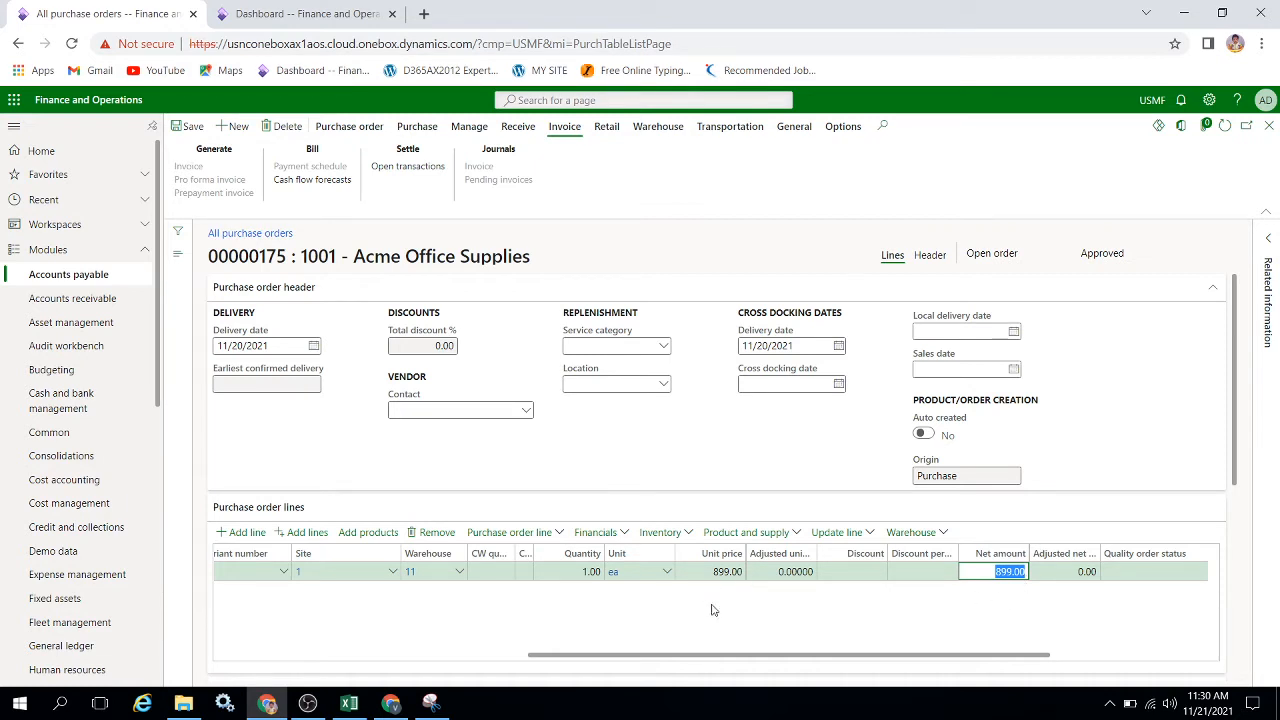
{"action": "left_click", "coordinate": [718, 571]}
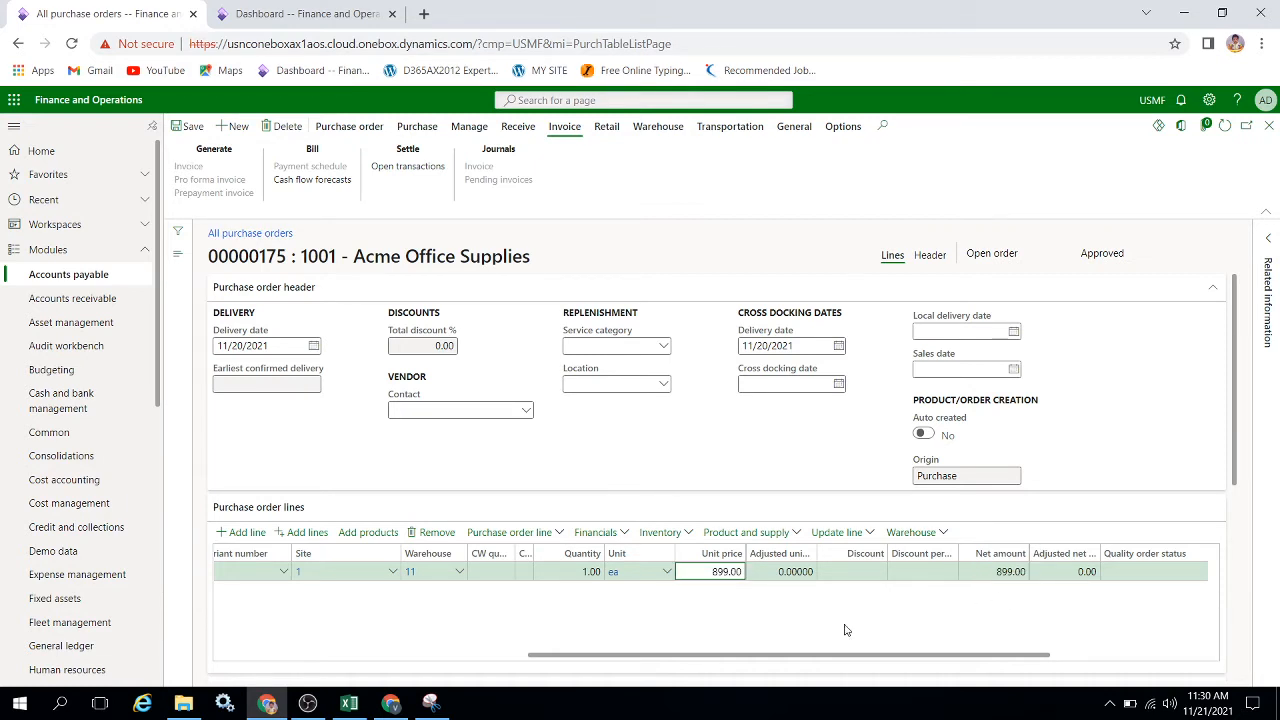
{"action": "key", "text": "BackSpace"}
{"action": "type", "text": "1000"}
{"action": "key", "text": "Tab"}
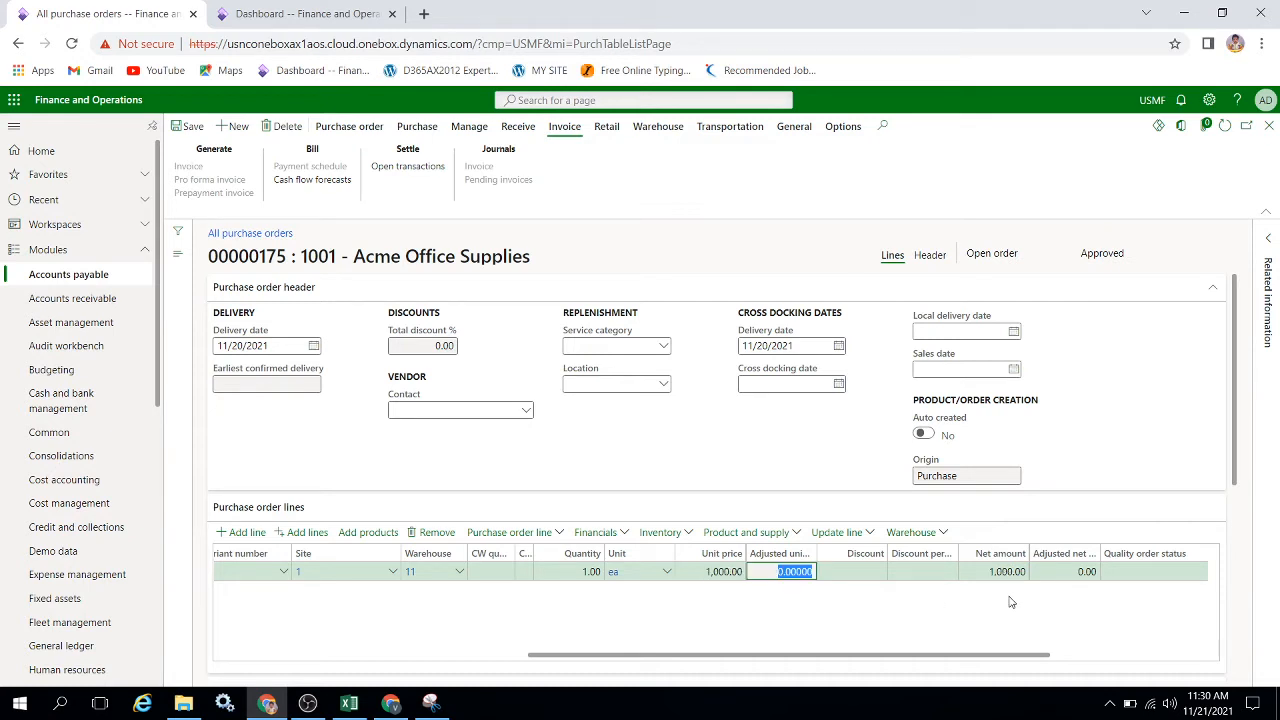
{"action": "left_click", "coordinate": [196, 130]}
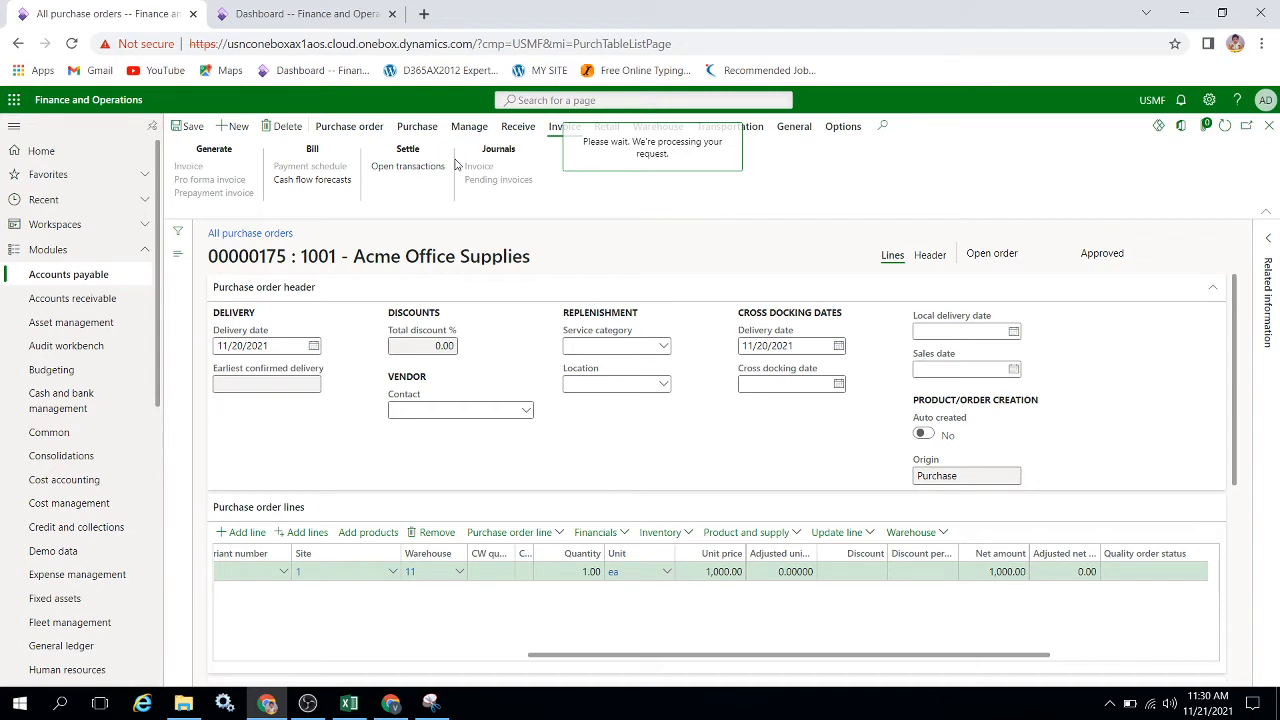
- Open the allocation of charges to order lines, try the Quantity and Per line methods, and return to Net amount
{"action": "left_click", "coordinate": [417, 127]}
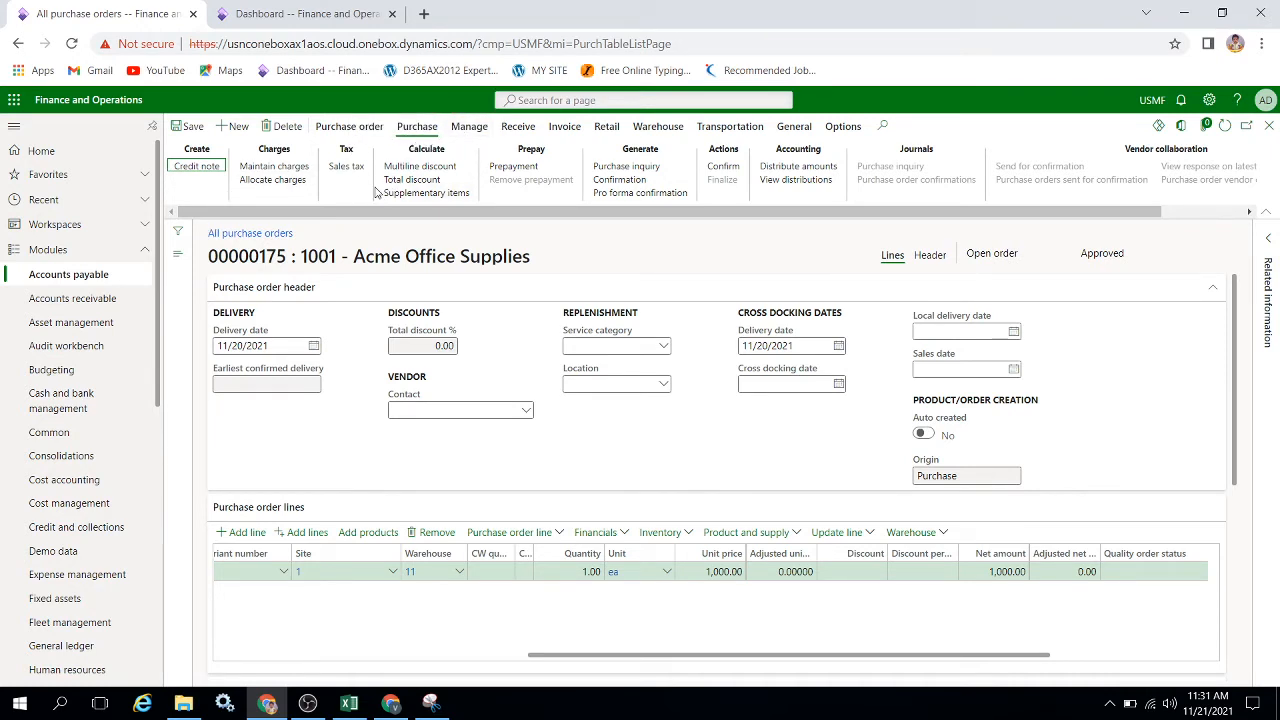
{"action": "left_click", "coordinate": [300, 182]}
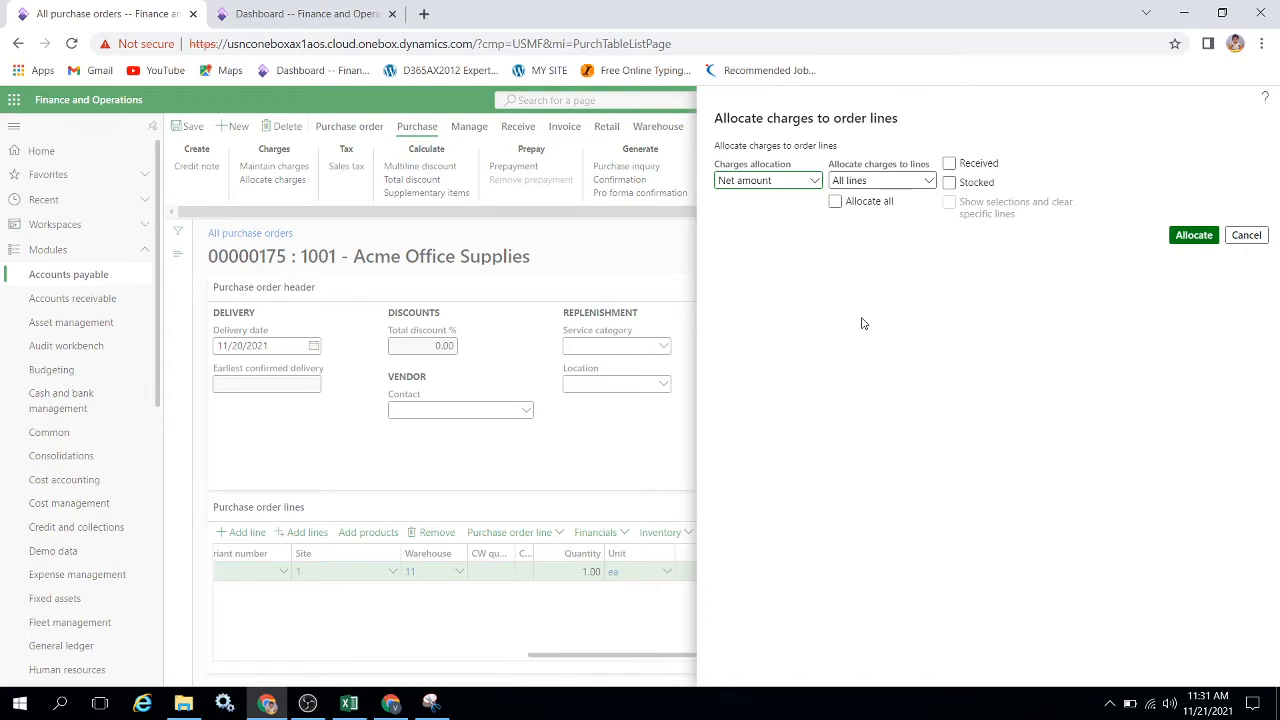
{"action": "left_click", "coordinate": [813, 183]}
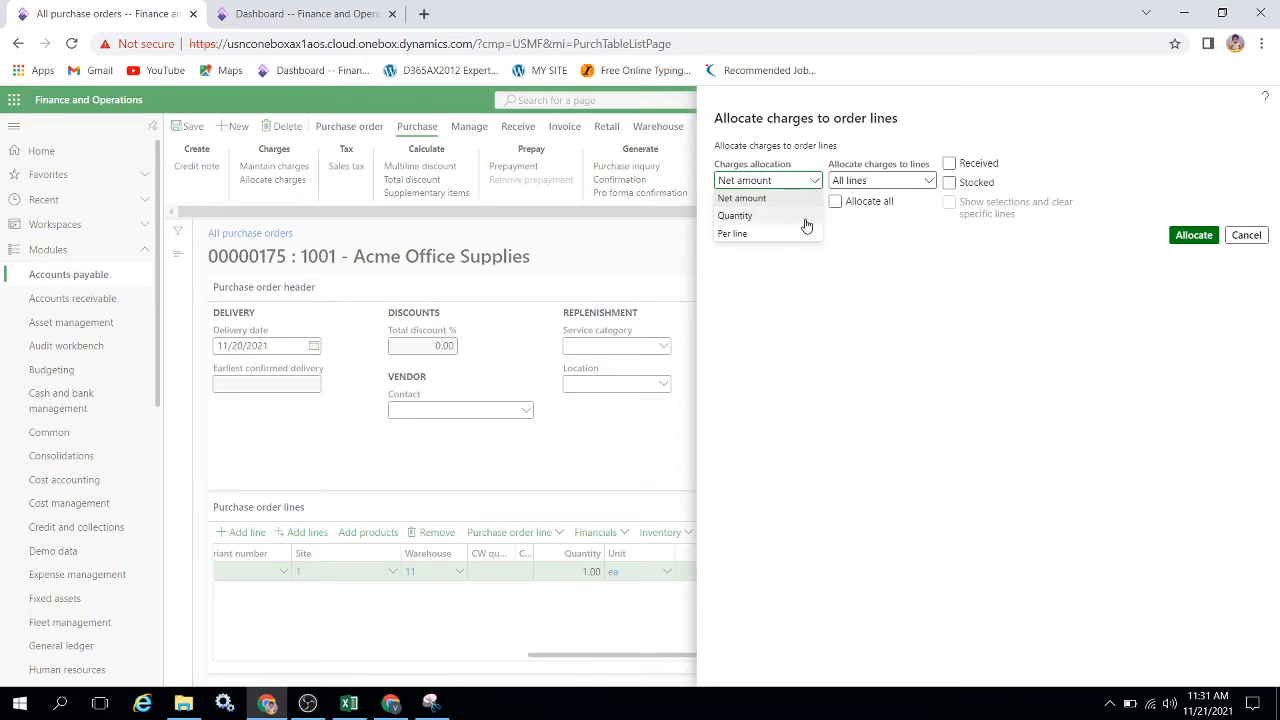
{"action": "left_click", "coordinate": [805, 218]}
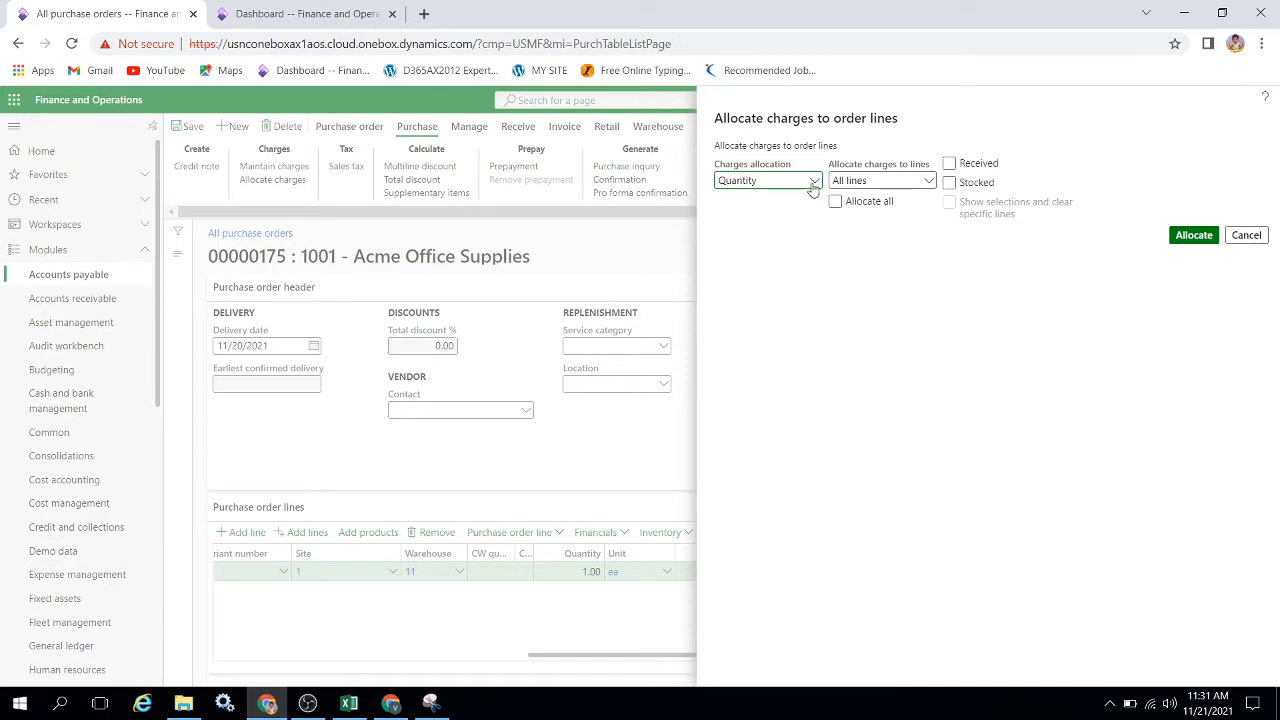
{"action": "left_click", "coordinate": [815, 181]}
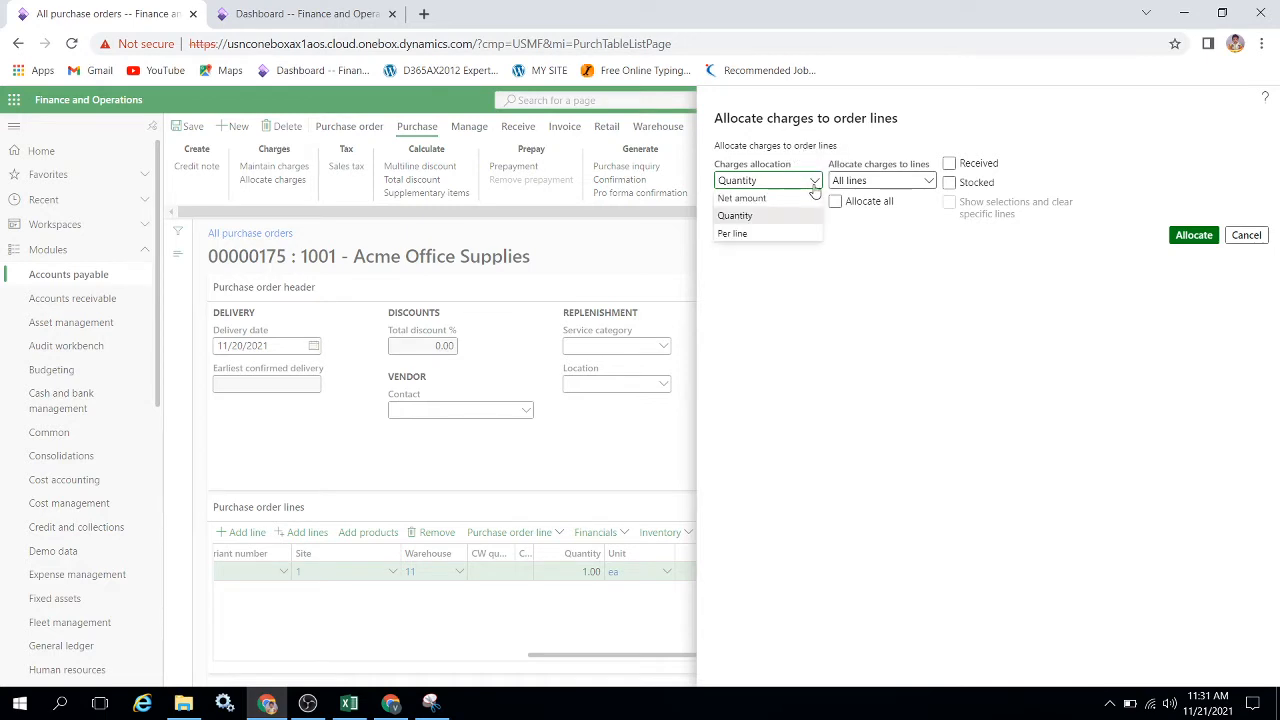
{"action": "left_click", "coordinate": [796, 235]}
{"action": "left_click", "coordinate": [815, 181]}
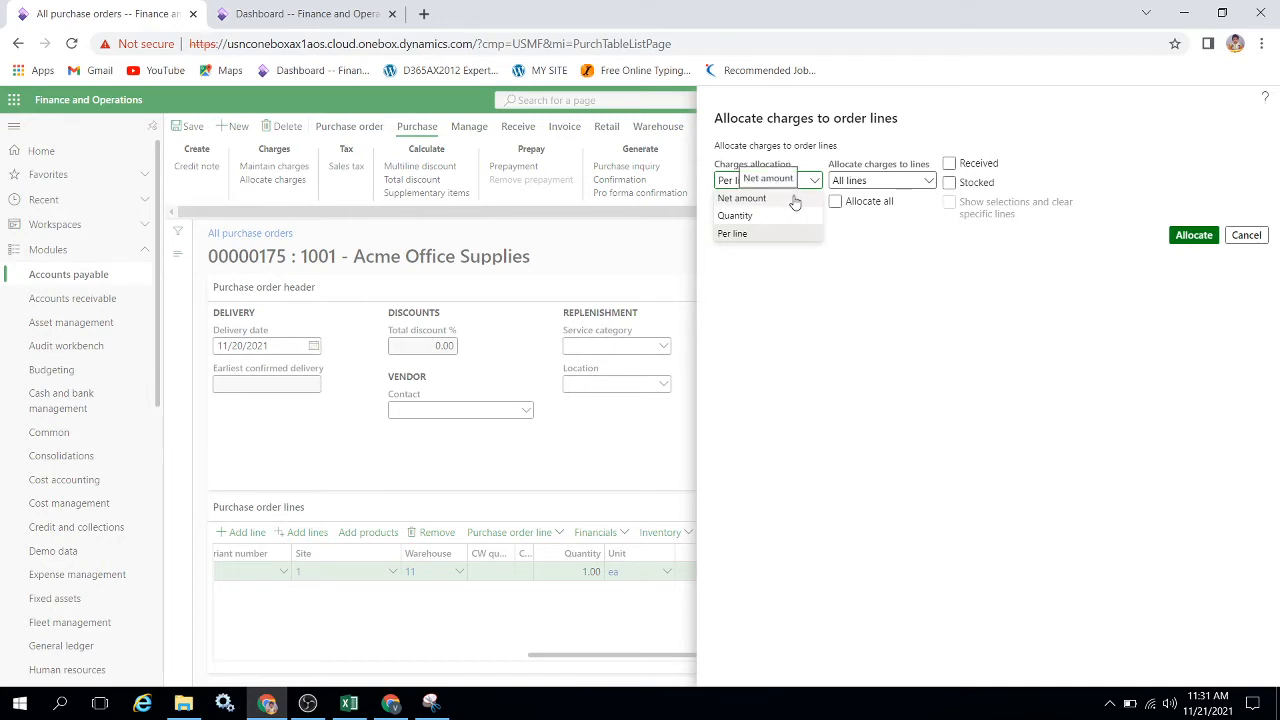
{"action": "left_click", "coordinate": [794, 200]}
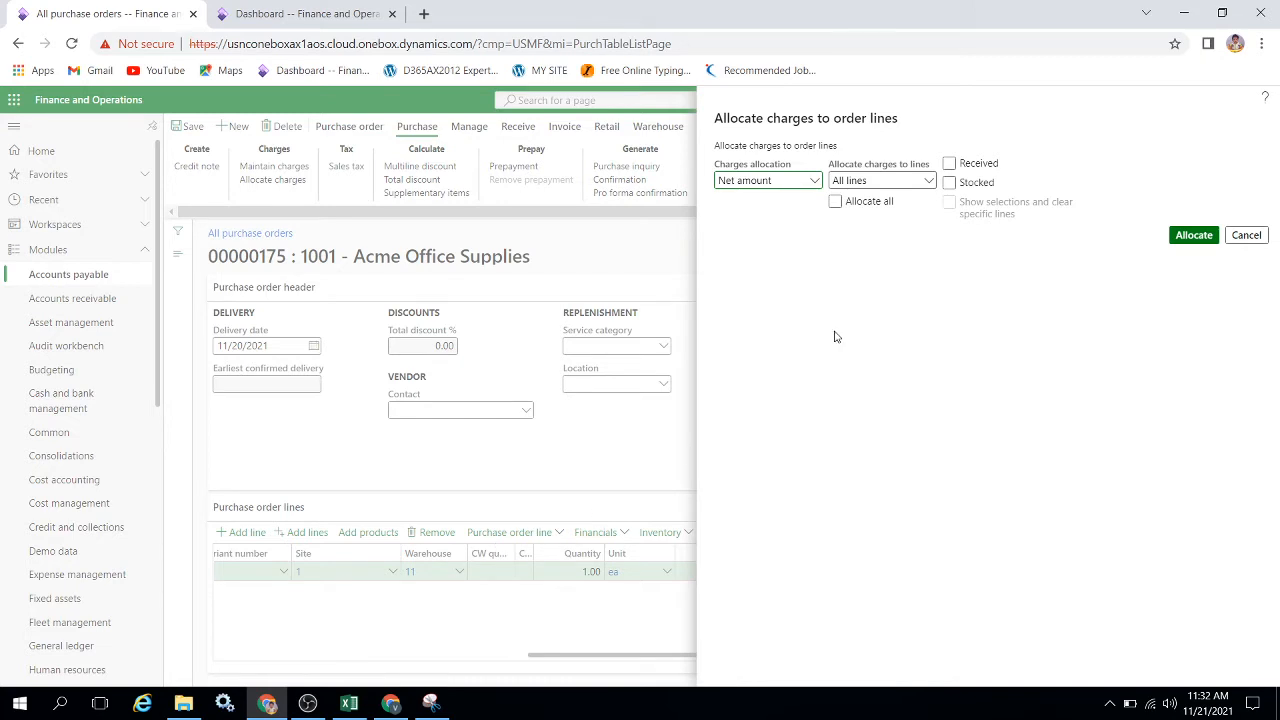
- Examine the available charges allocation methods and the choices for which order lines receive charges
{"action": "left_click", "coordinate": [815, 181]}
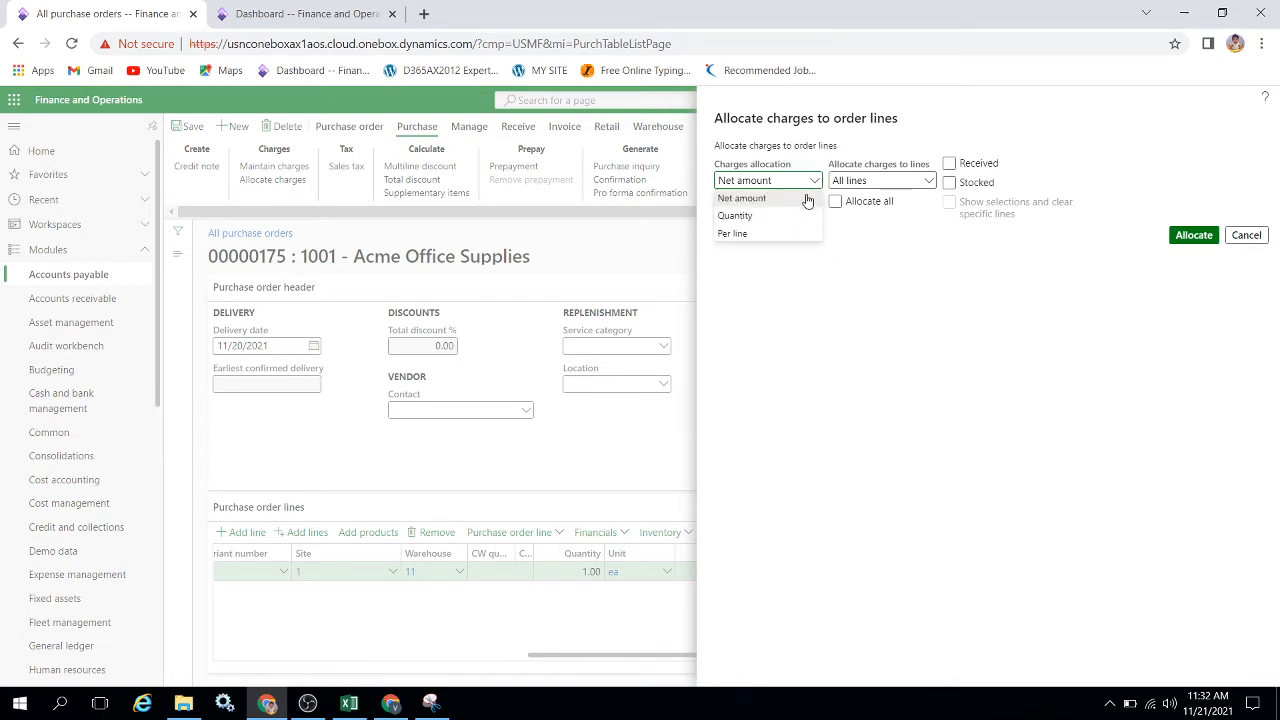
{"action": "left_click", "coordinate": [800, 285]}
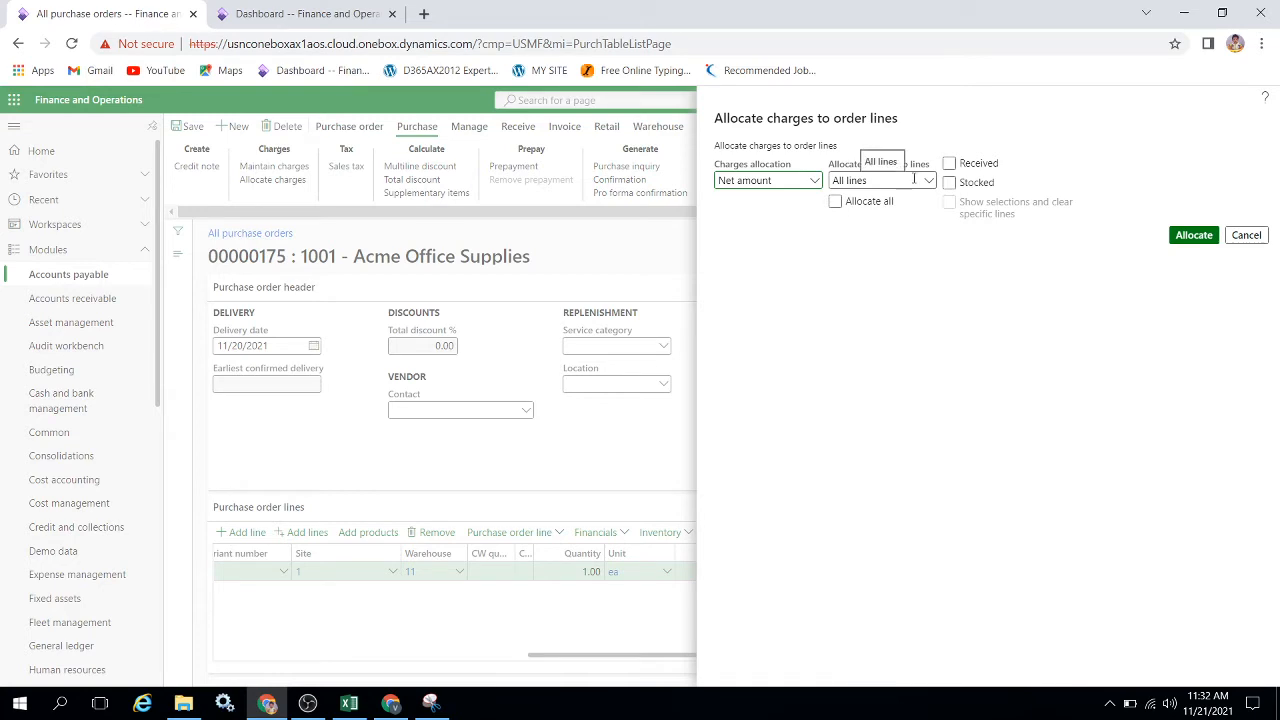
{"action": "left_click", "coordinate": [813, 188]}
{"action": "left_click", "coordinate": [859, 250]}
{"action": "left_click", "coordinate": [813, 188]}
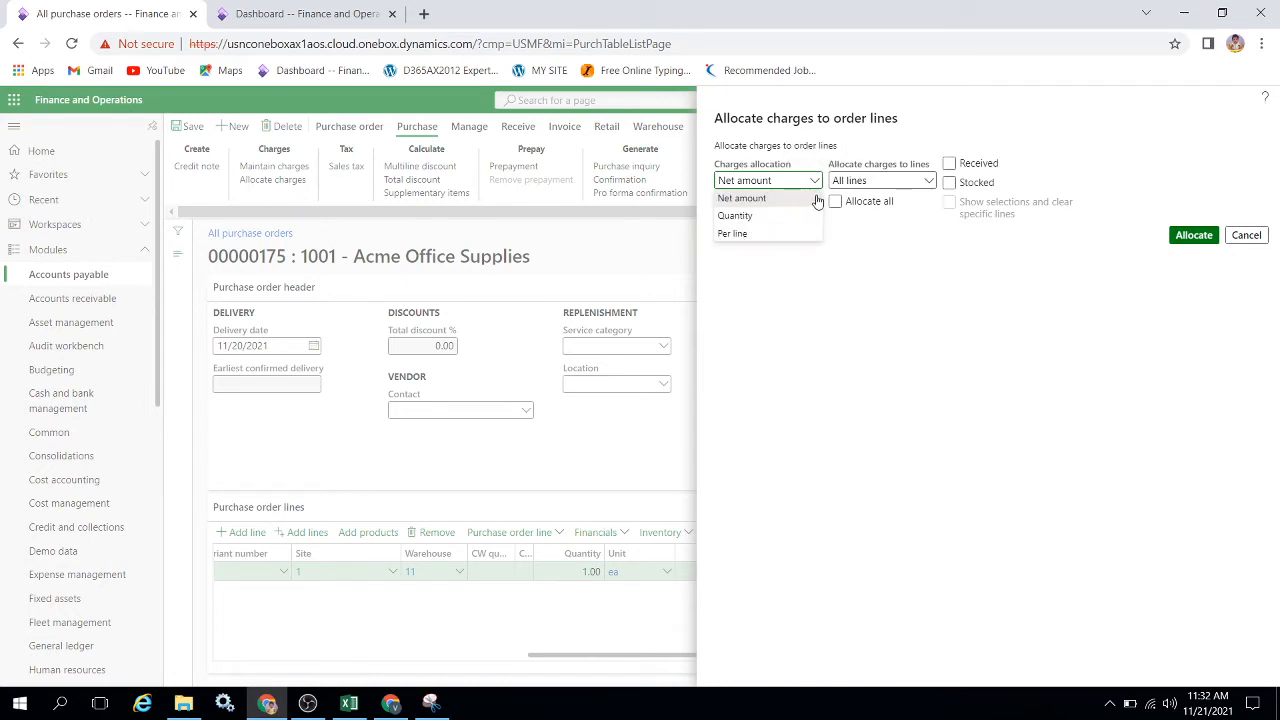
{"action": "left_click", "coordinate": [828, 298]}
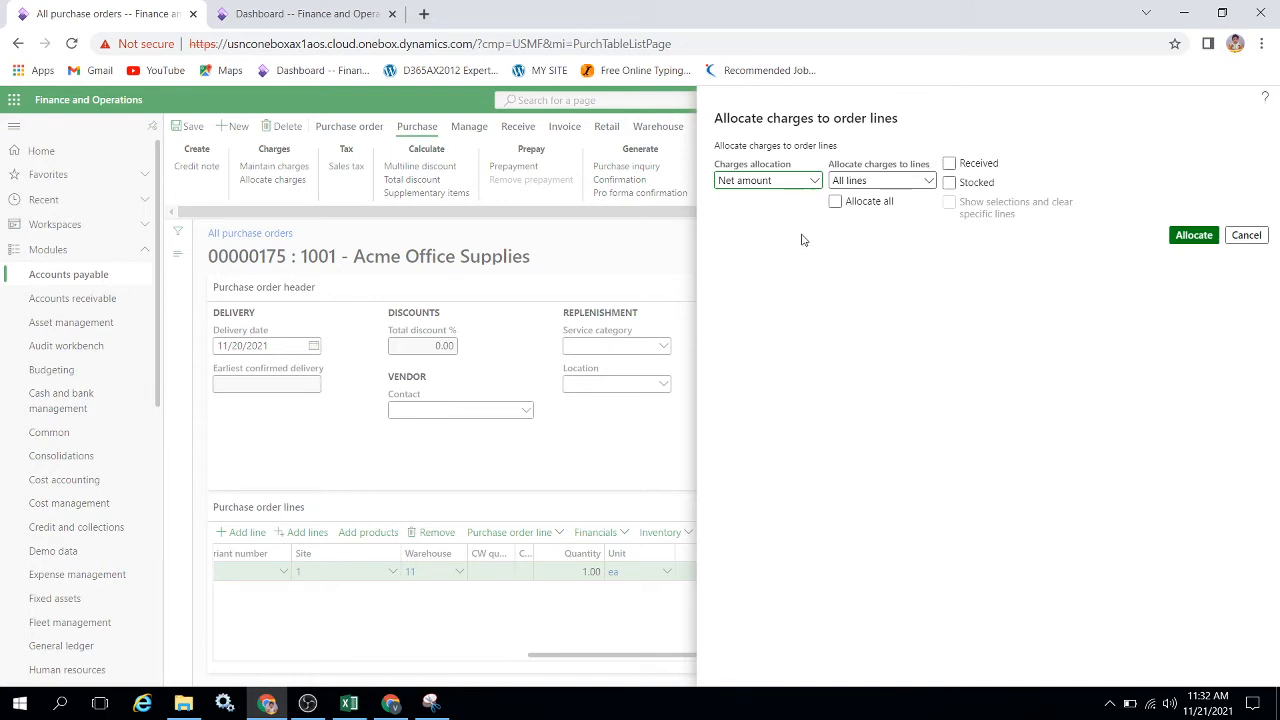
{"action": "left_click", "coordinate": [928, 181]}
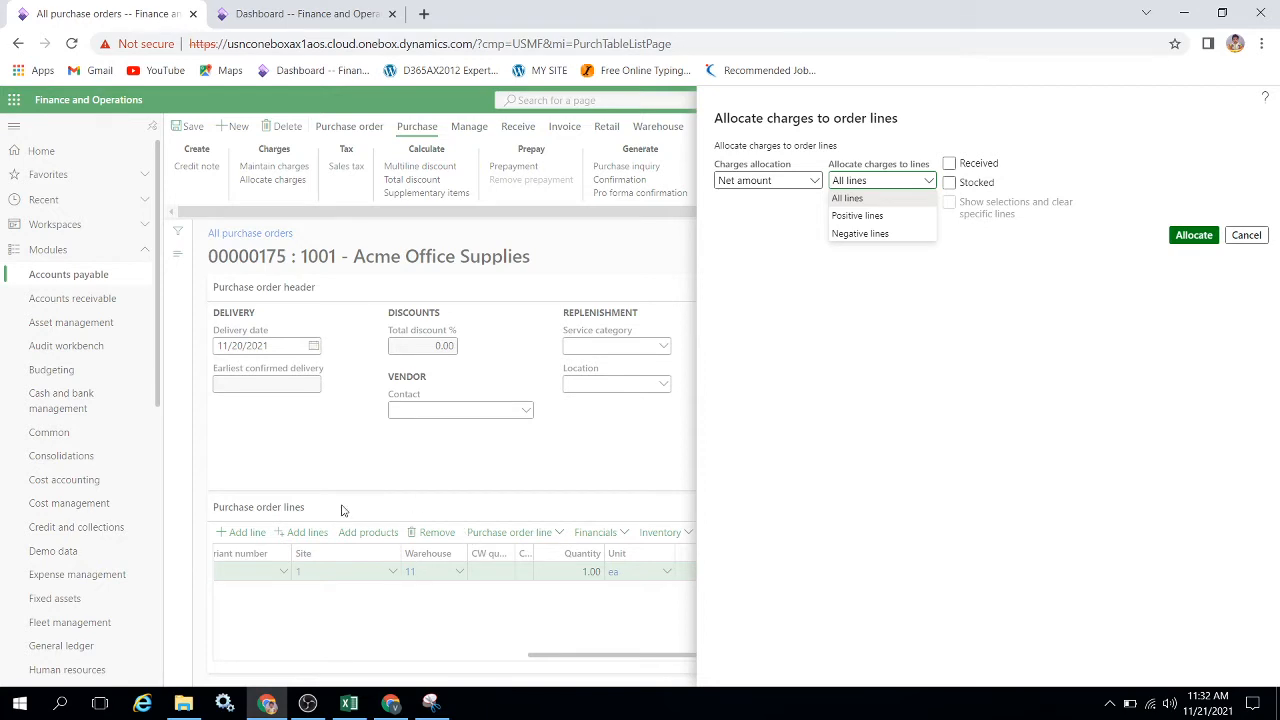
{"action": "left_click", "coordinate": [929, 293]}
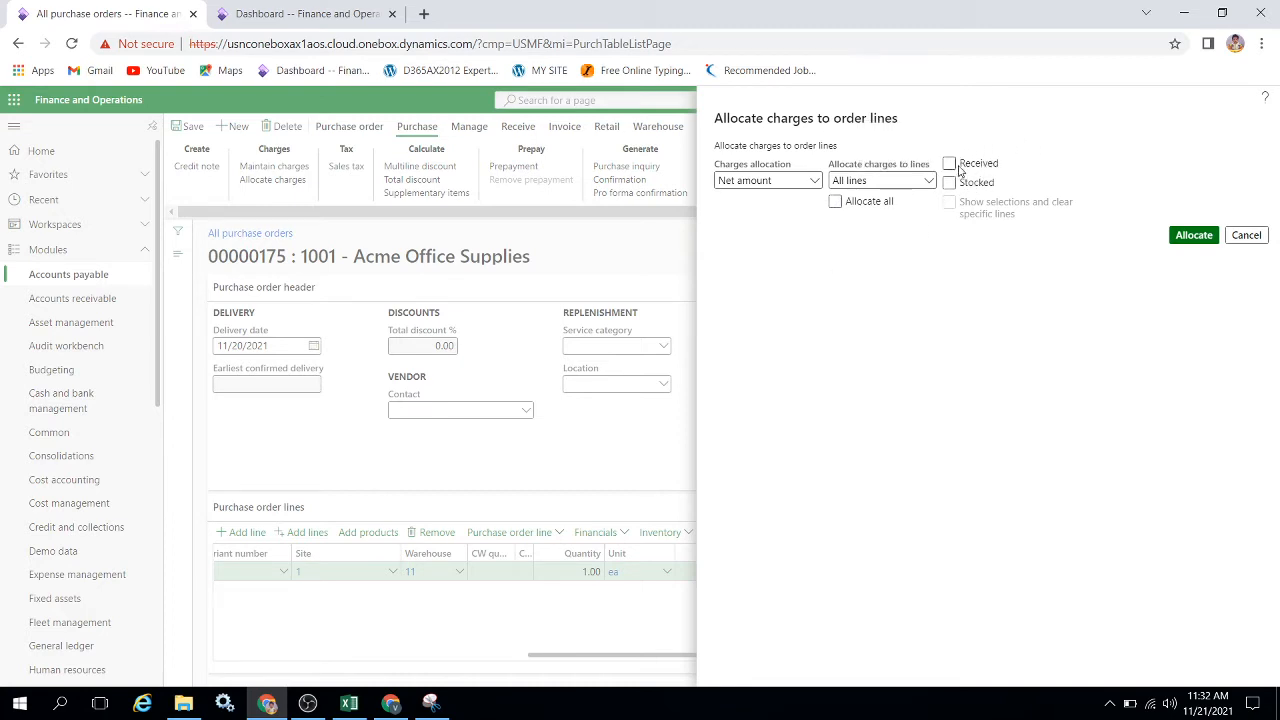
- Try to allocate all charges by net amount to all lines, and dismiss the message
{"action": "mouse_move", "coordinate": [991, 176]}
{"action": "left_click", "coordinate": [950, 183]}
{"action": "left_click", "coordinate": [836, 202]}
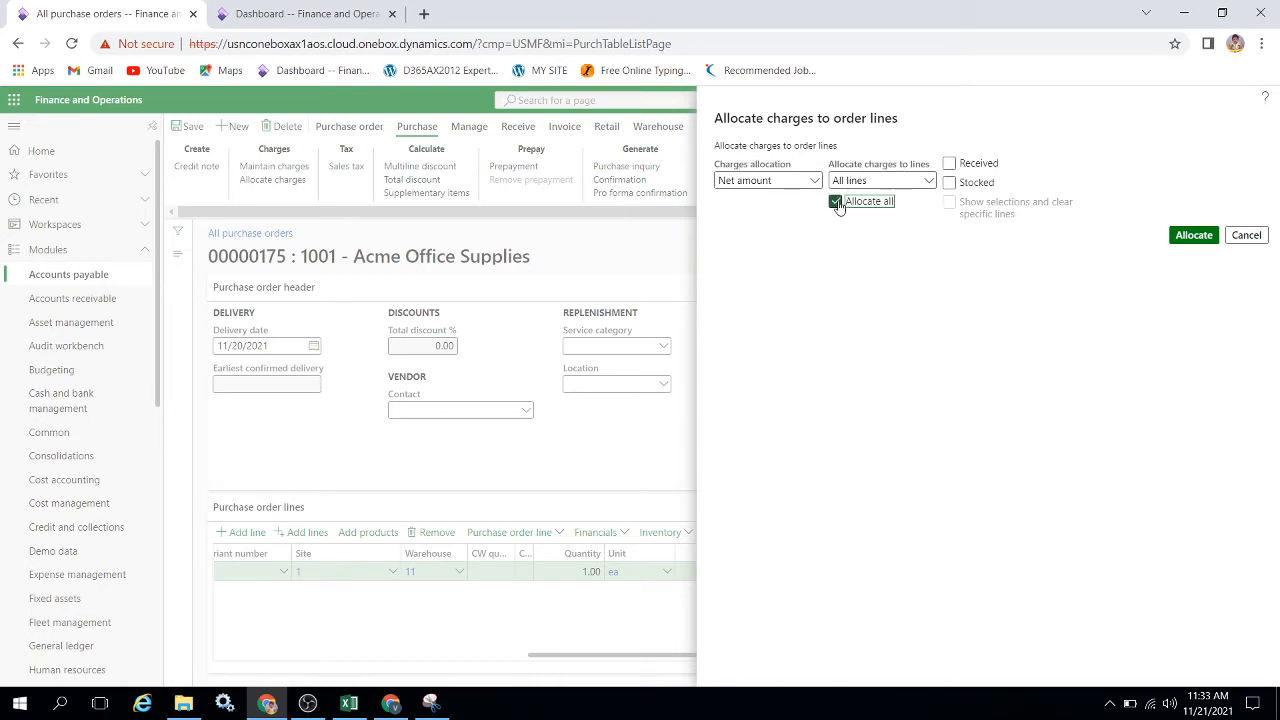
{"action": "left_click", "coordinate": [1183, 245]}
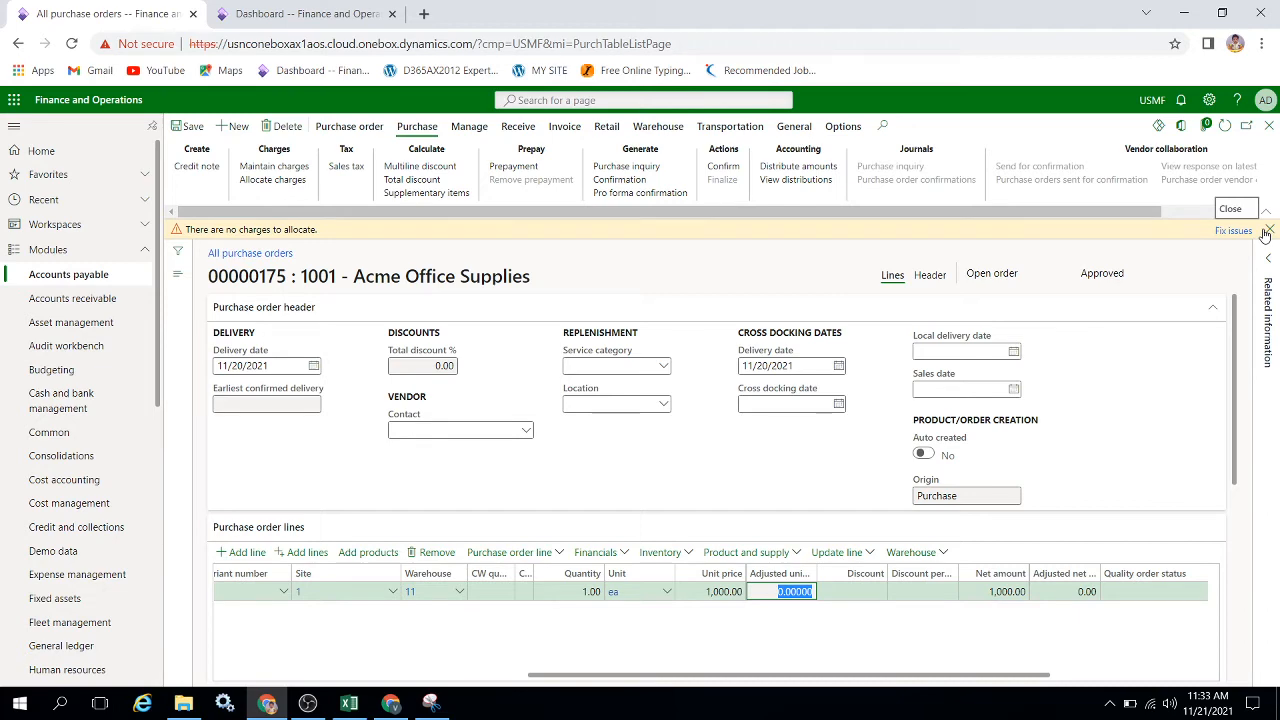
{"action": "left_click", "coordinate": [1267, 231]}
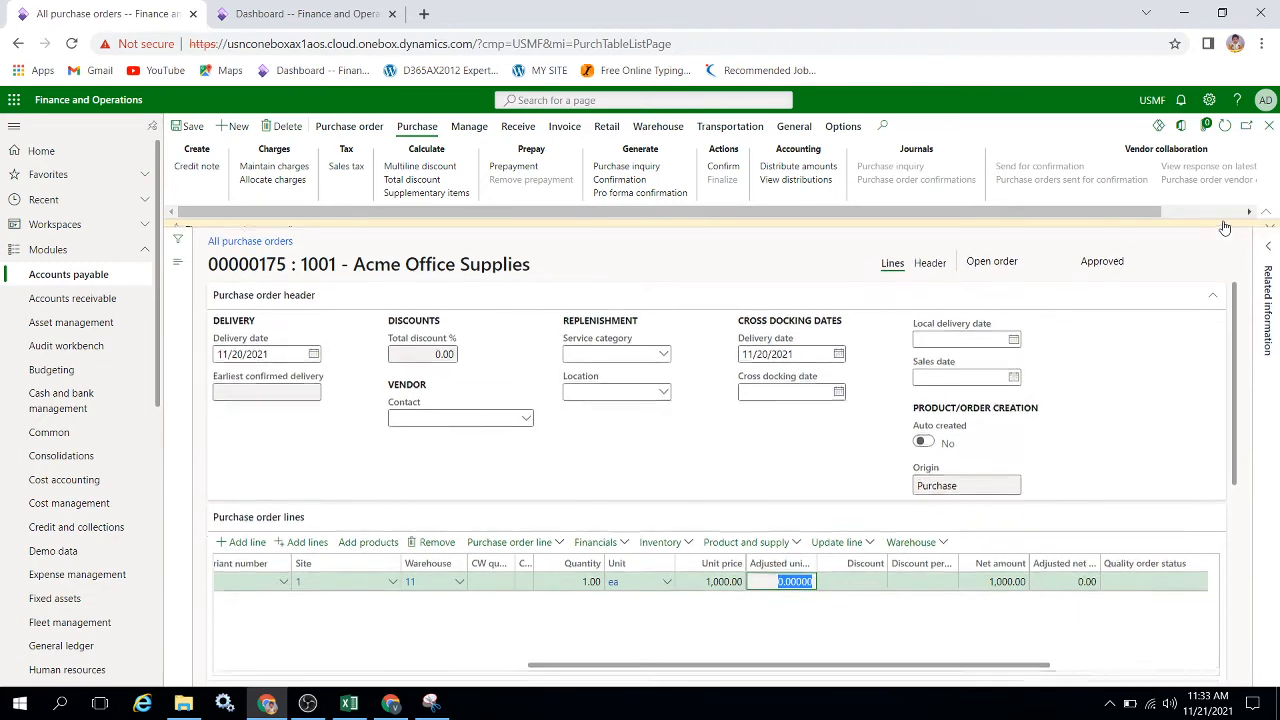
- Add a charge with charges code trans char, Same vendor as expense, to the purchase order header
{"action": "left_click", "coordinate": [304, 172]}
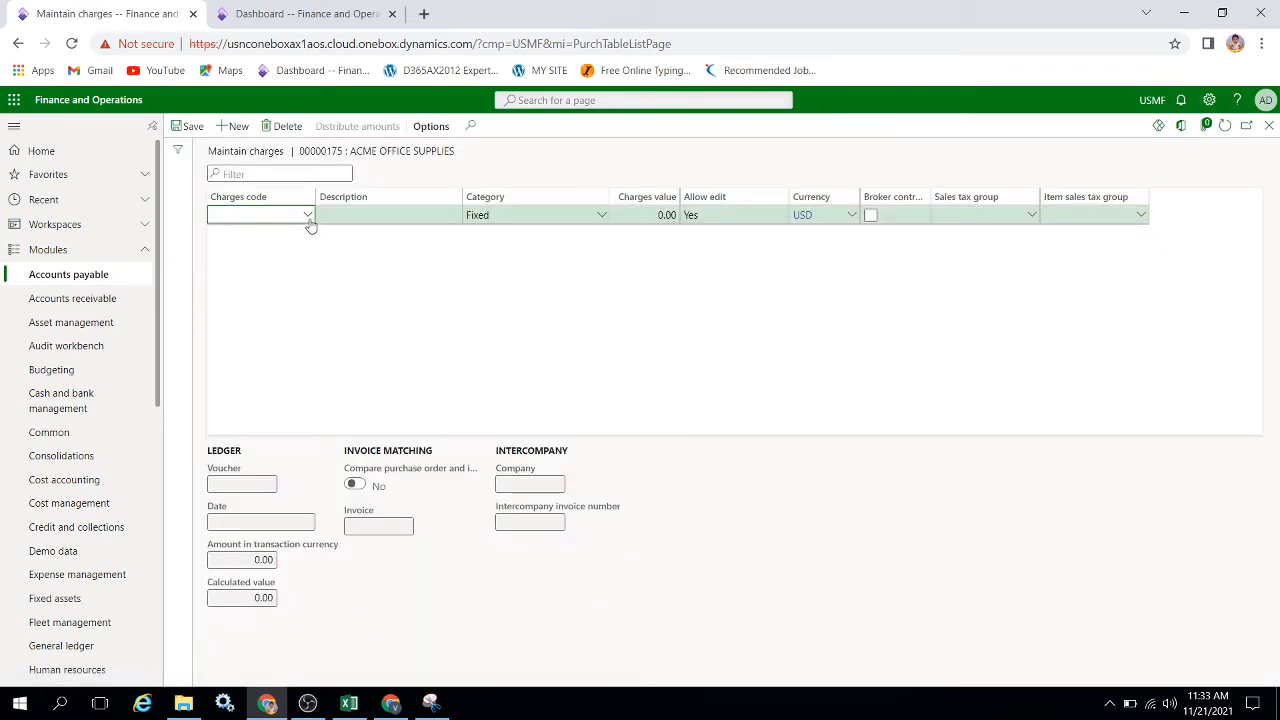
{"action": "left_click", "coordinate": [308, 216]}
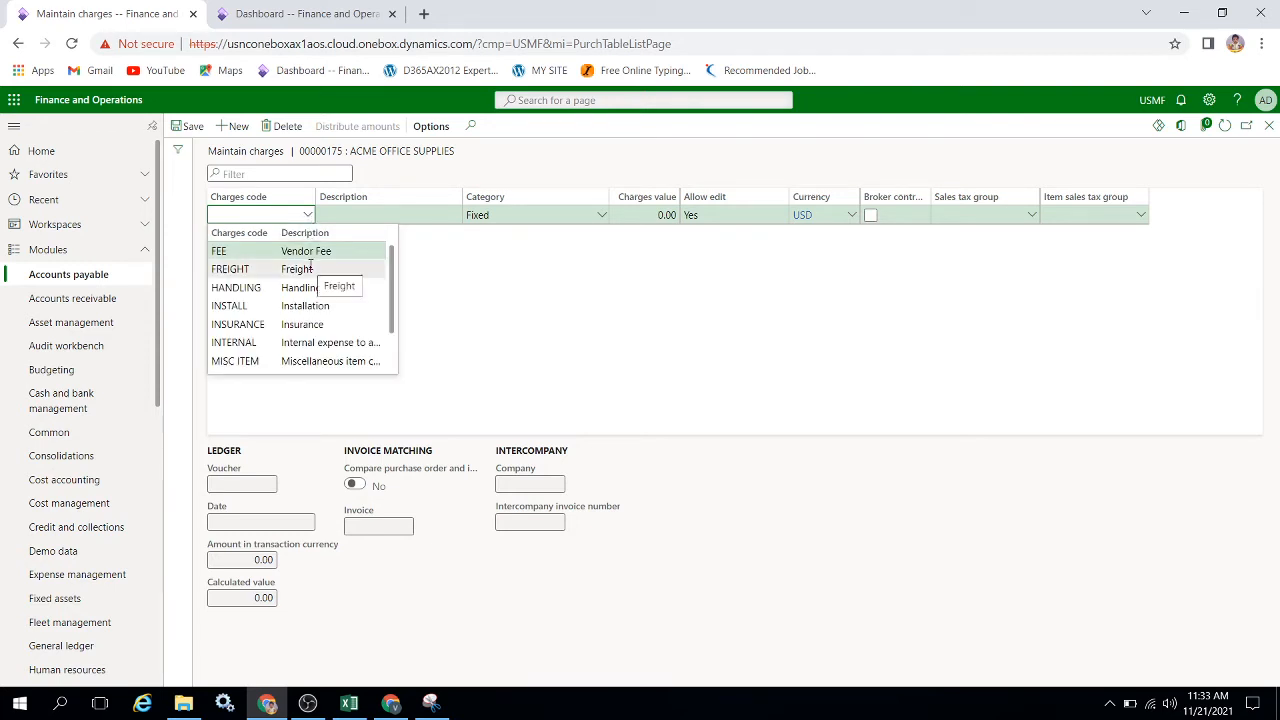
{"action": "left_click", "coordinate": [394, 355]}
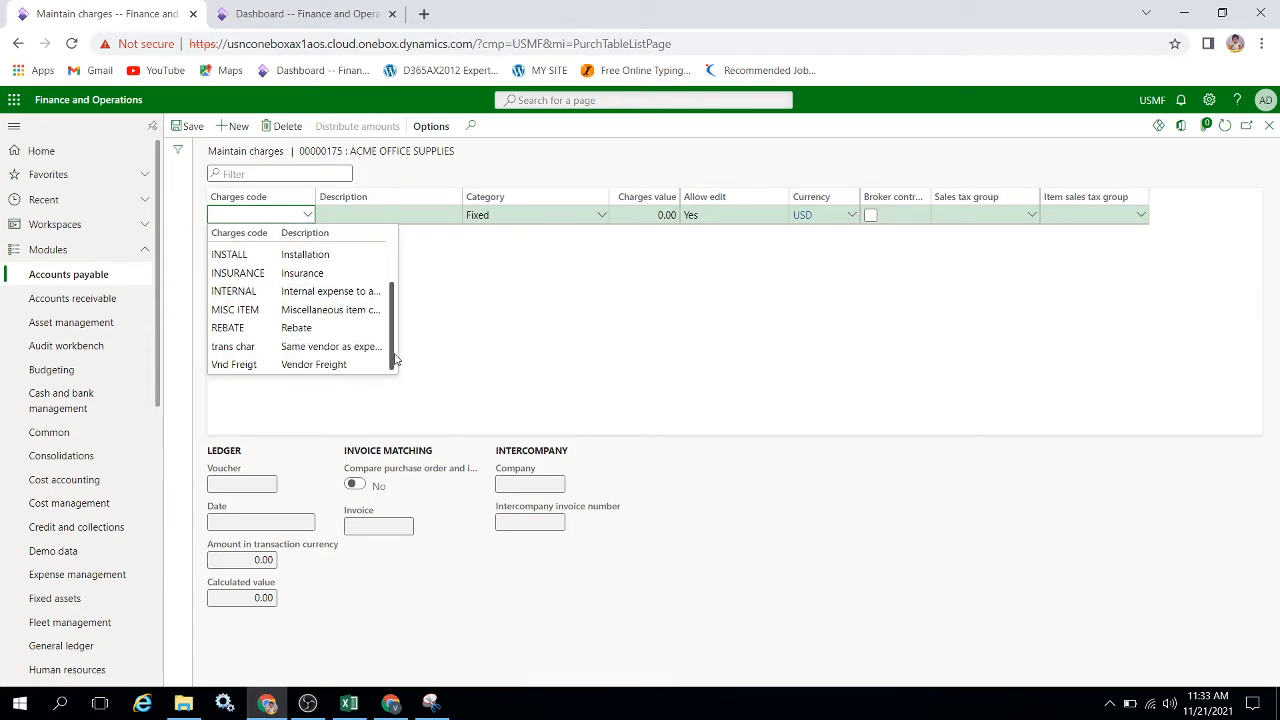
{"action": "left_click", "coordinate": [231, 346]}
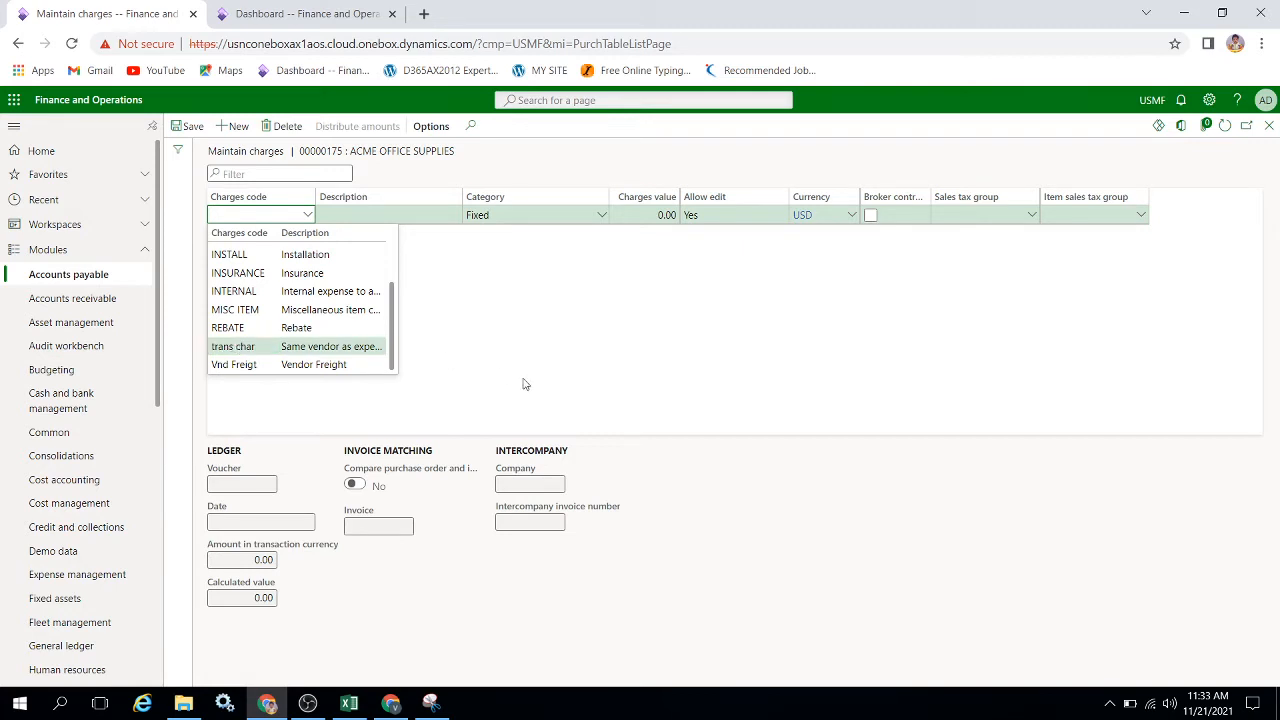
{"action": "left_click", "coordinate": [428, 327]}
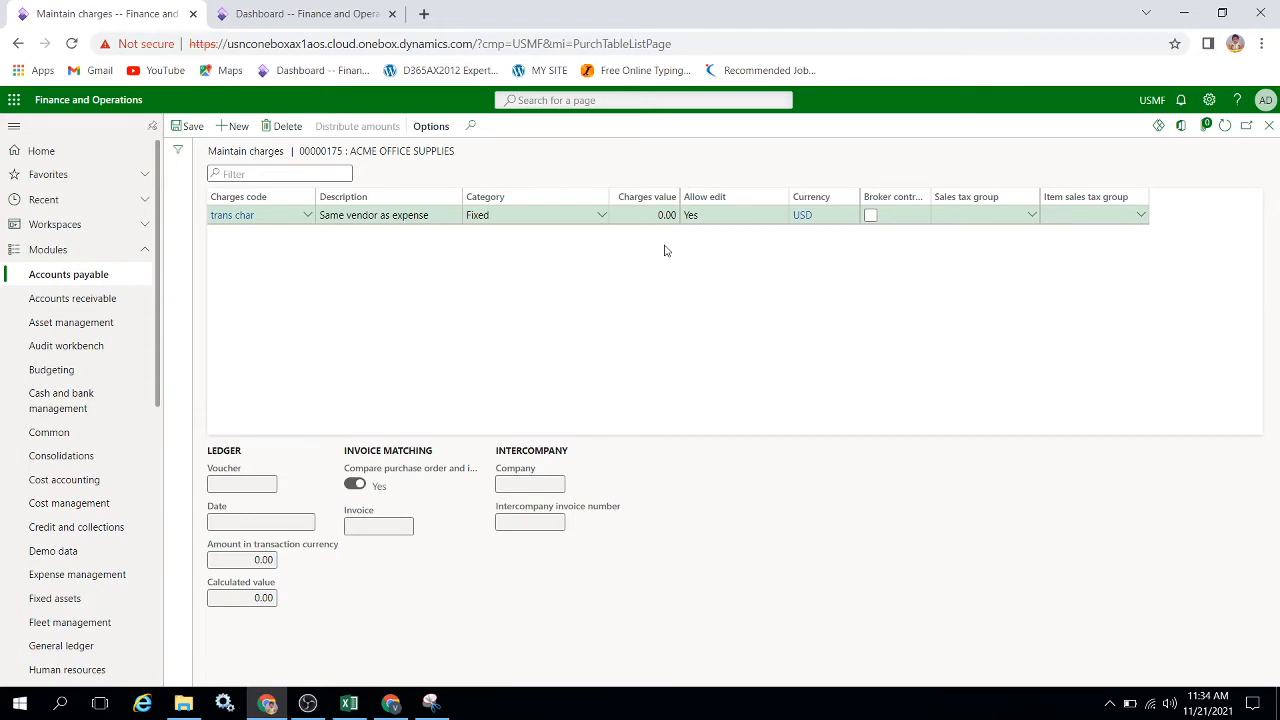
- Set the trans char charge's value to 10 USD, leave its sales tax group empty, and save it
{"action": "left_click", "coordinate": [652, 215]}
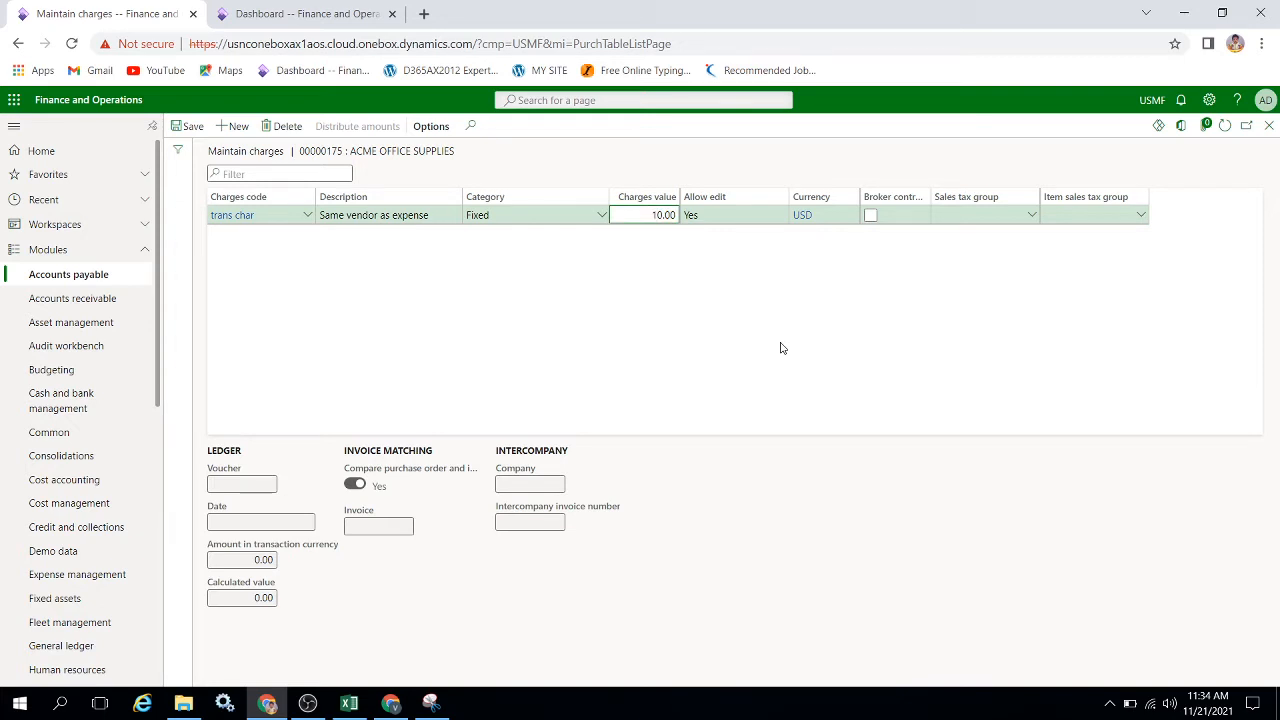
{"action": "type", "text": "10"}
{"action": "key", "text": "BackSpace"}
{"action": "key", "text": "Tab"}
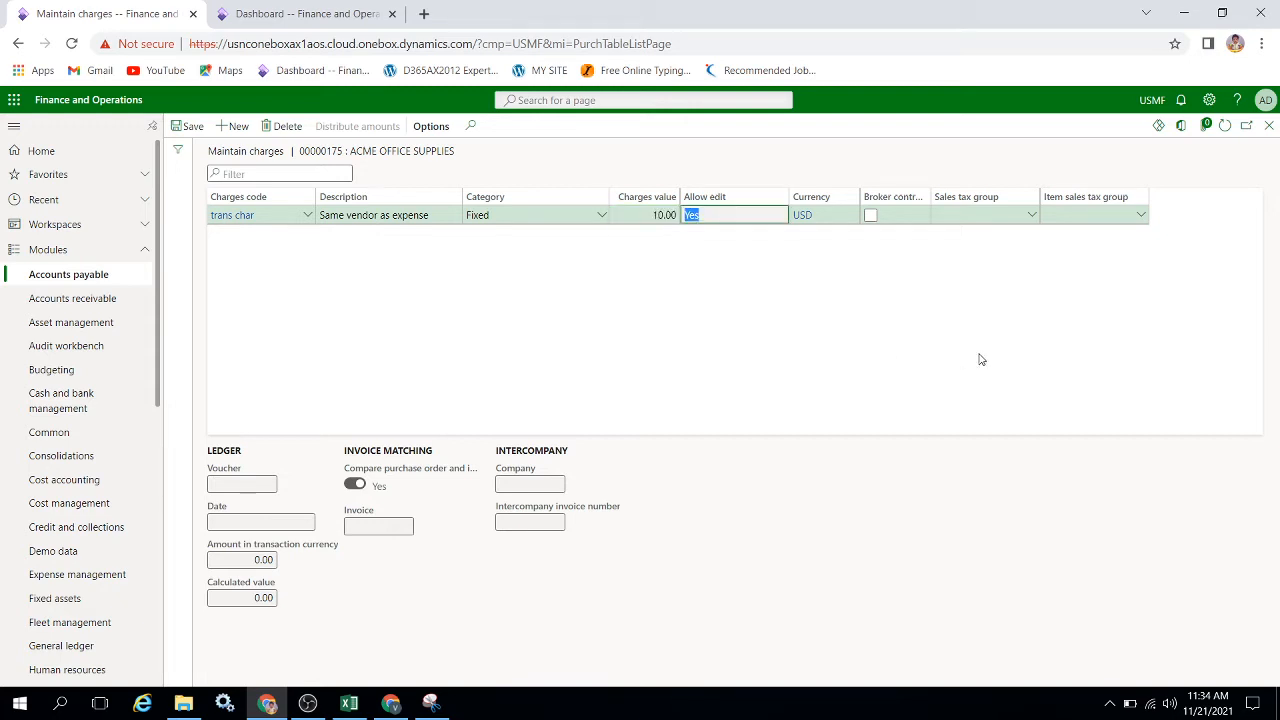
{"action": "key", "text": "Tab"}
{"action": "key", "text": "Tab"}
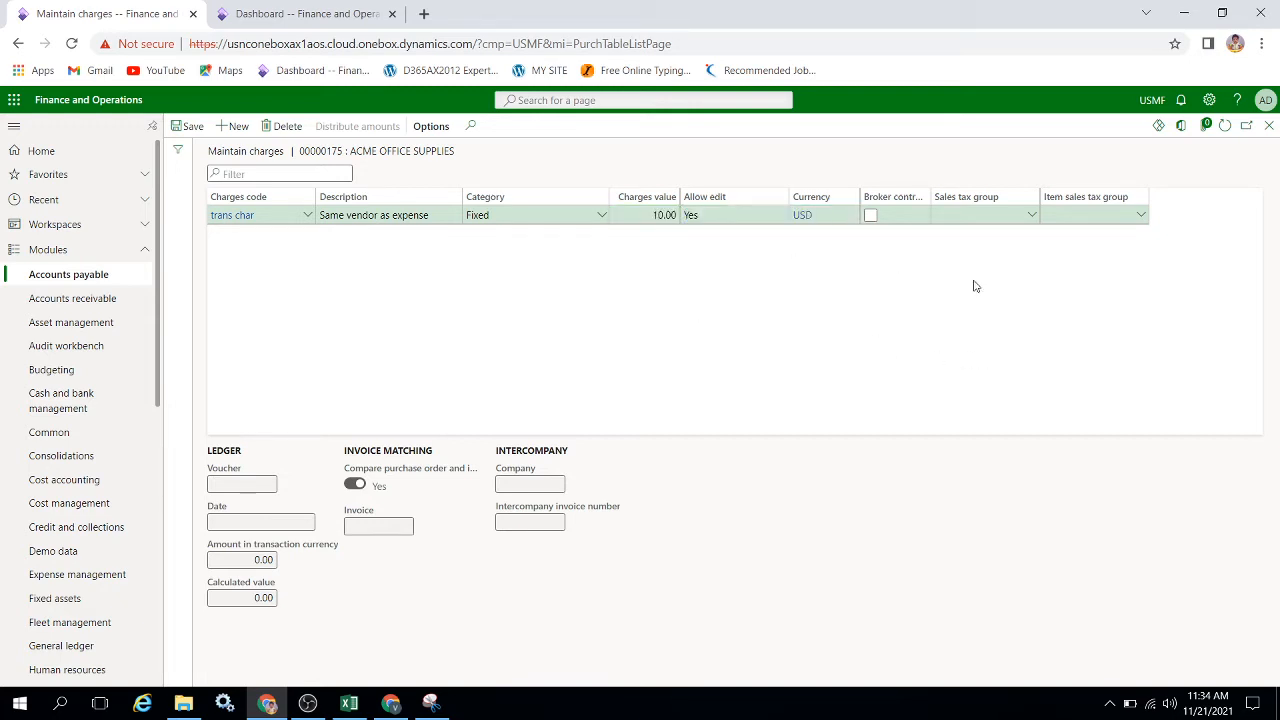
{"action": "left_click", "coordinate": [1000, 222]}
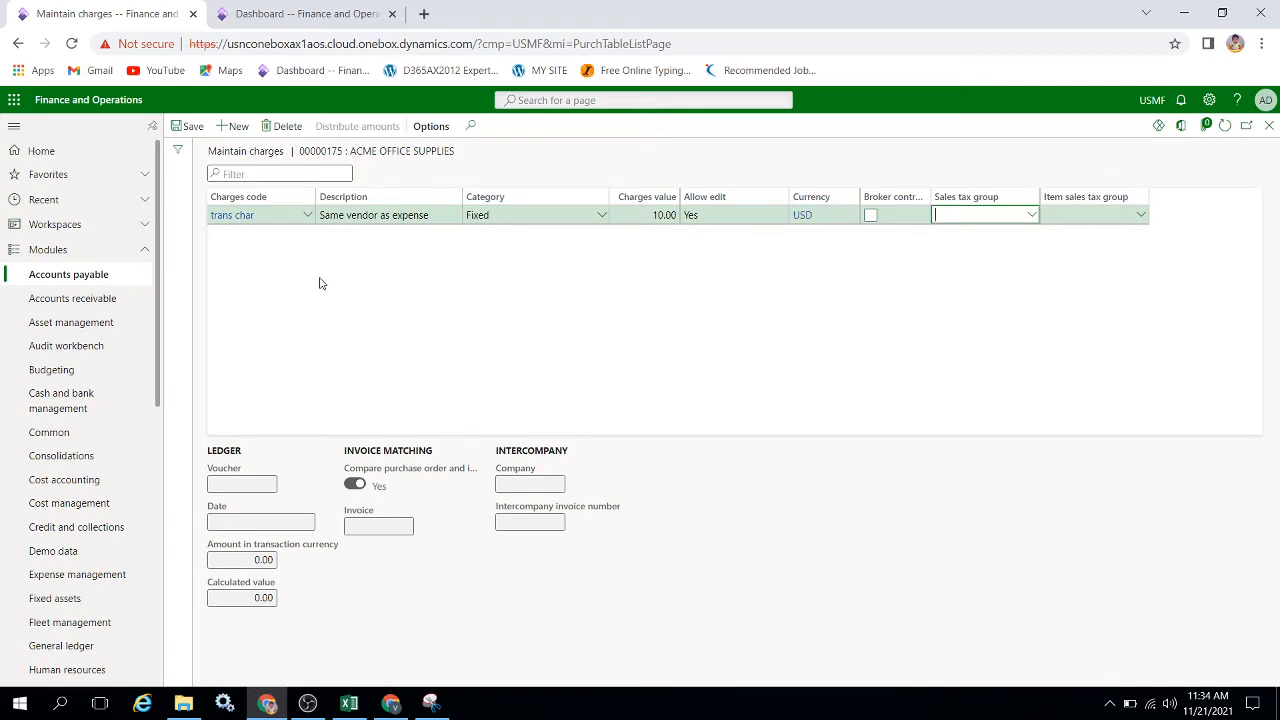
{"action": "left_click", "coordinate": [199, 130]}
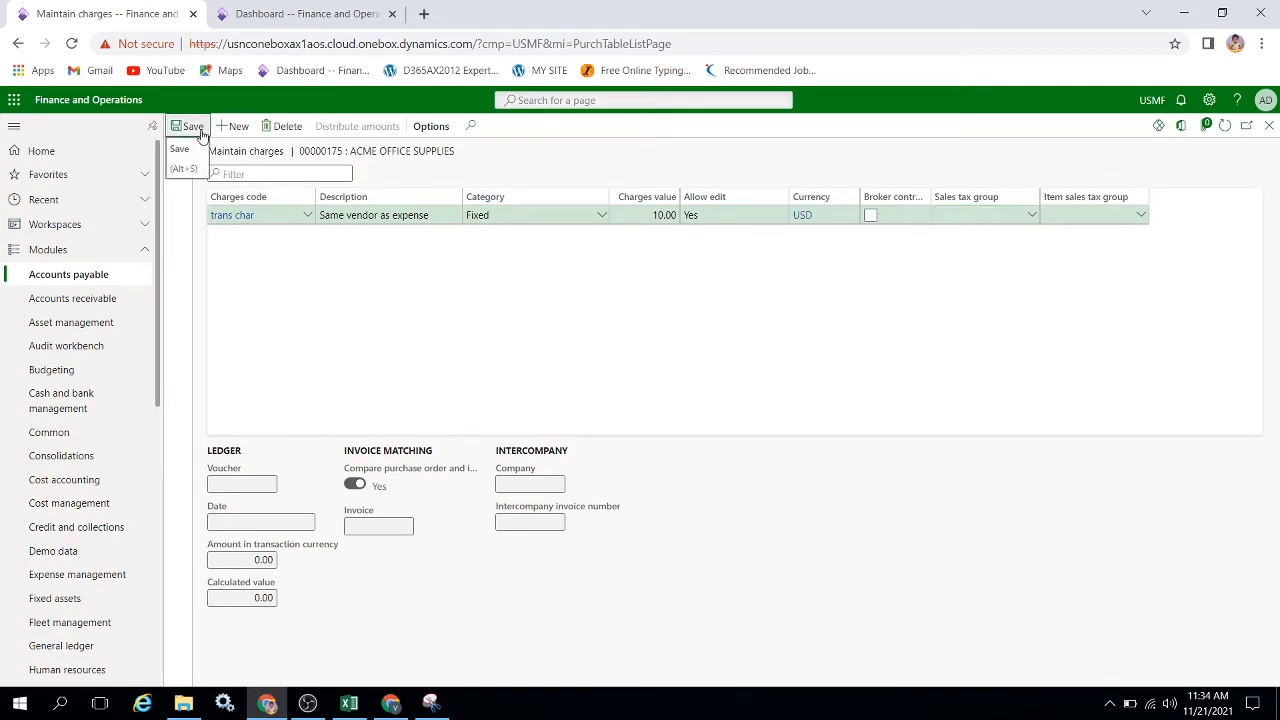
- Review the ledger account in the charge's accounting distribution and return to the purchase order
{"action": "left_click", "coordinate": [1269, 126]}
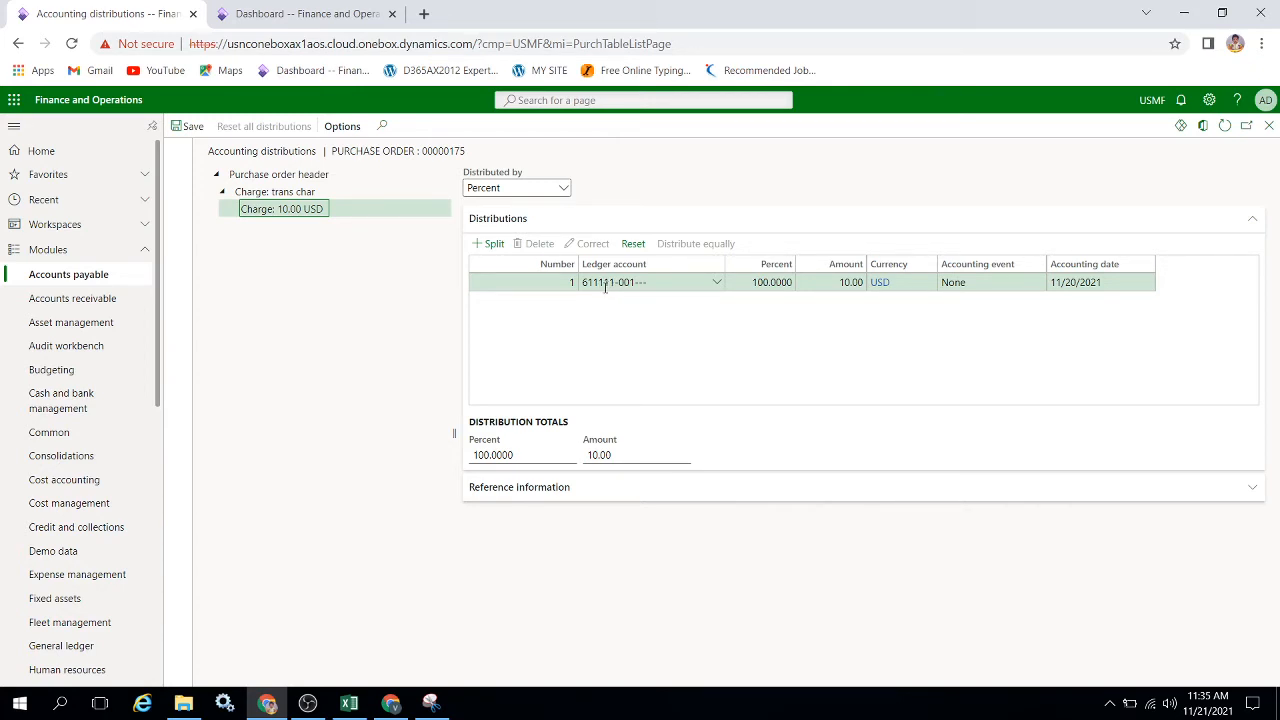
{"action": "mouse_move", "coordinate": [605, 286]}
{"action": "left_click", "coordinate": [1269, 126]}
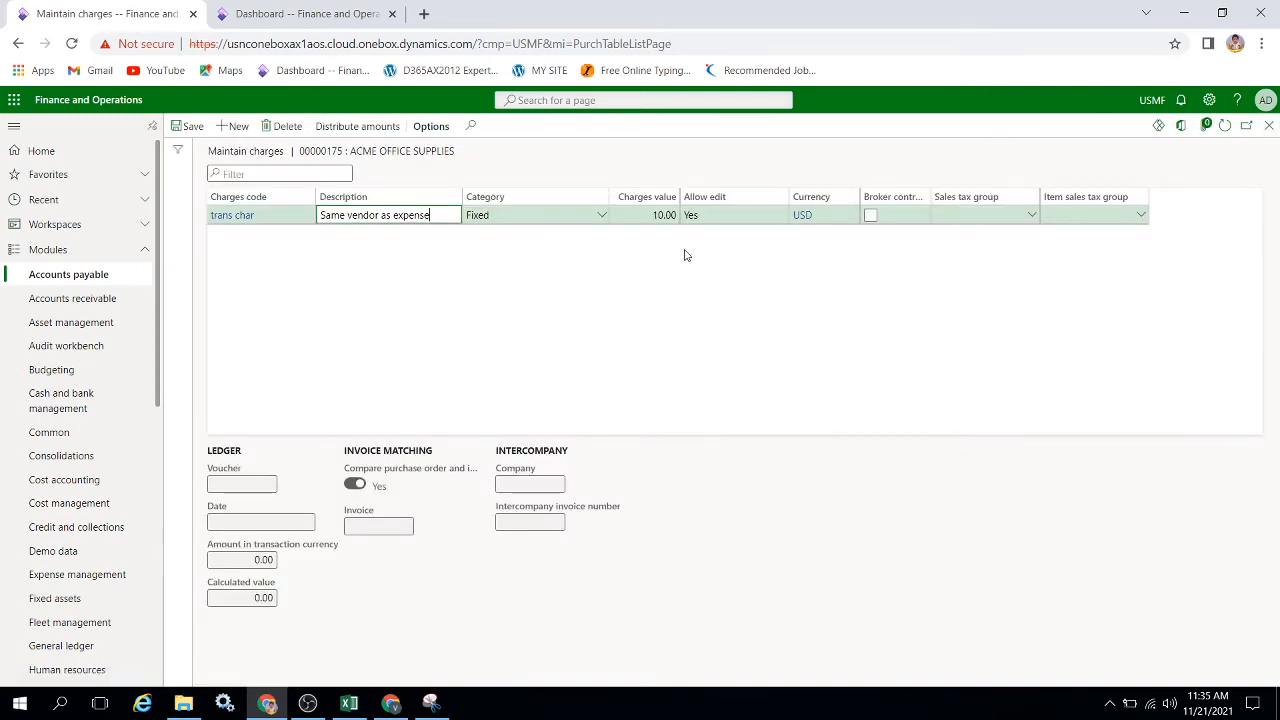
{"action": "left_click", "coordinate": [1269, 126]}
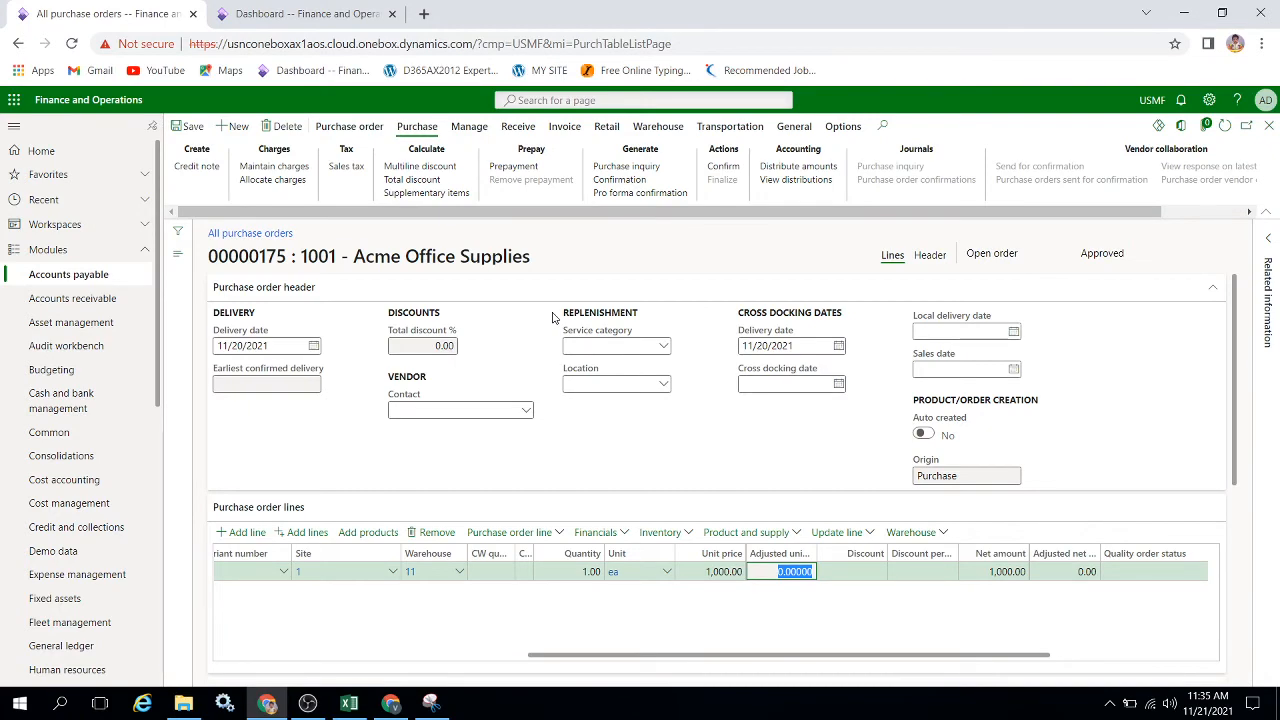
- Allocate all charges on the purchase order by net amount to all lines
{"action": "left_click", "coordinate": [273, 180]}
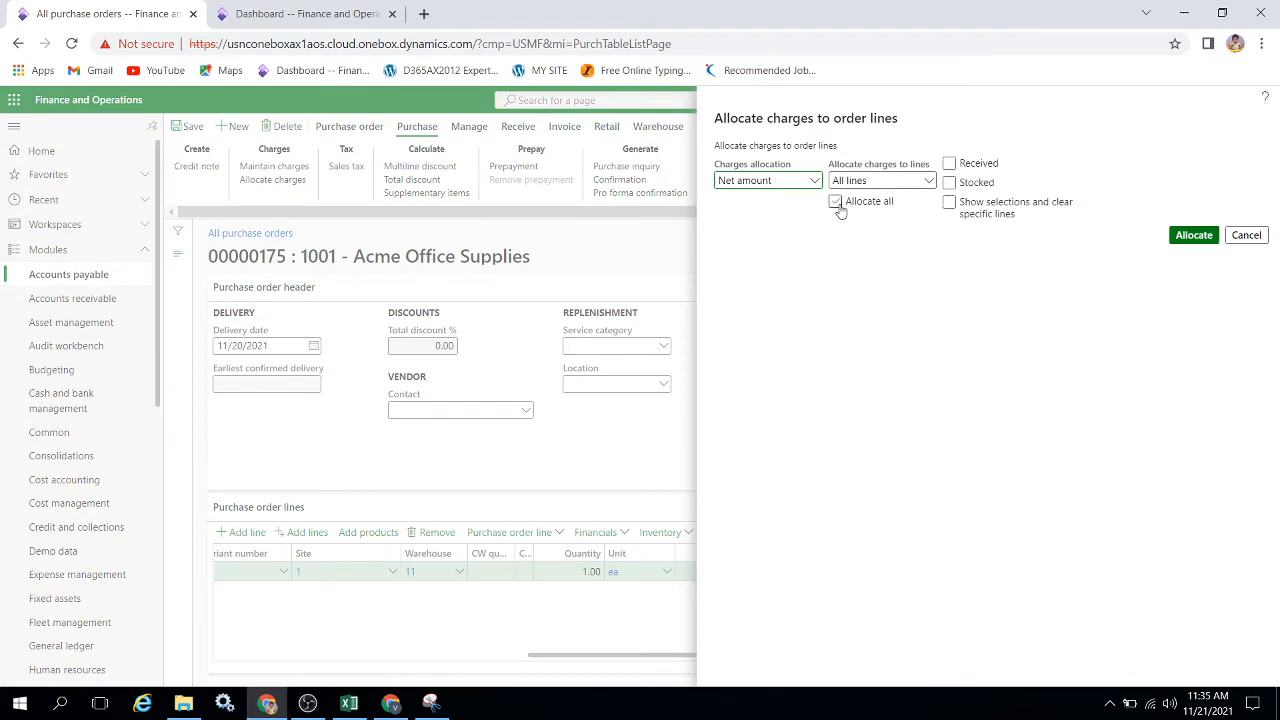
{"action": "left_click", "coordinate": [836, 202]}
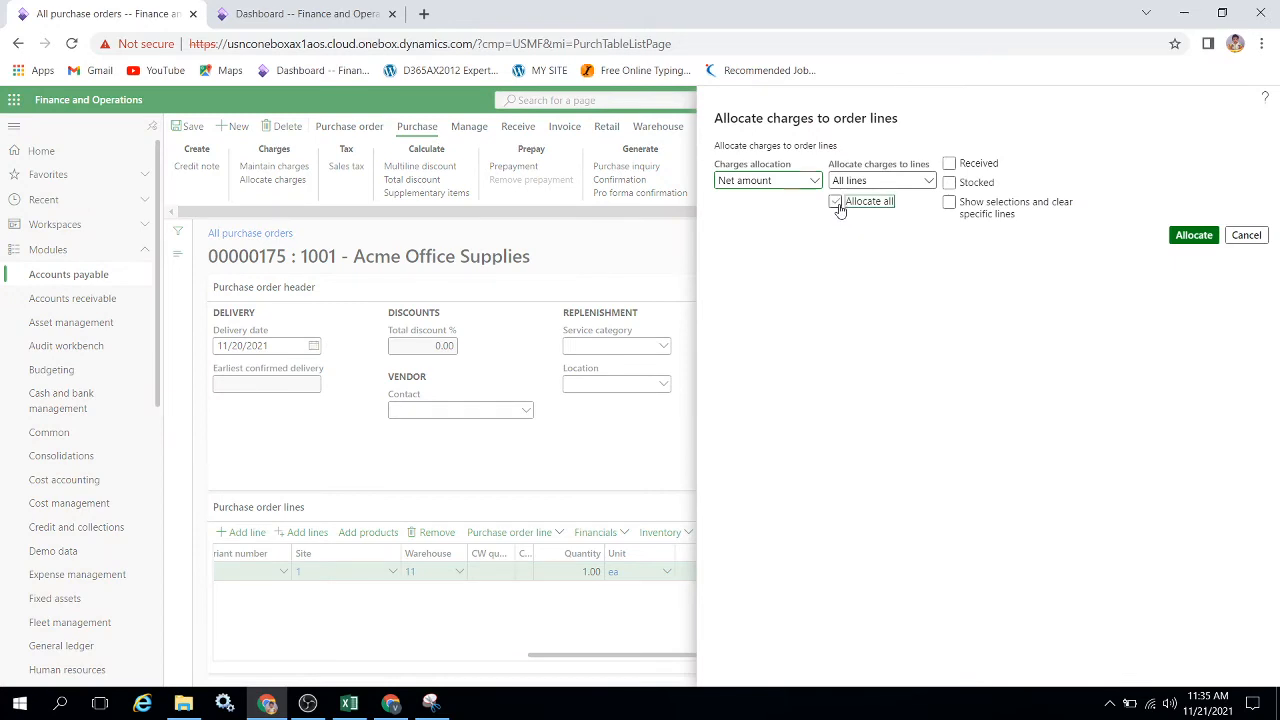
{"action": "left_click", "coordinate": [1196, 245]}
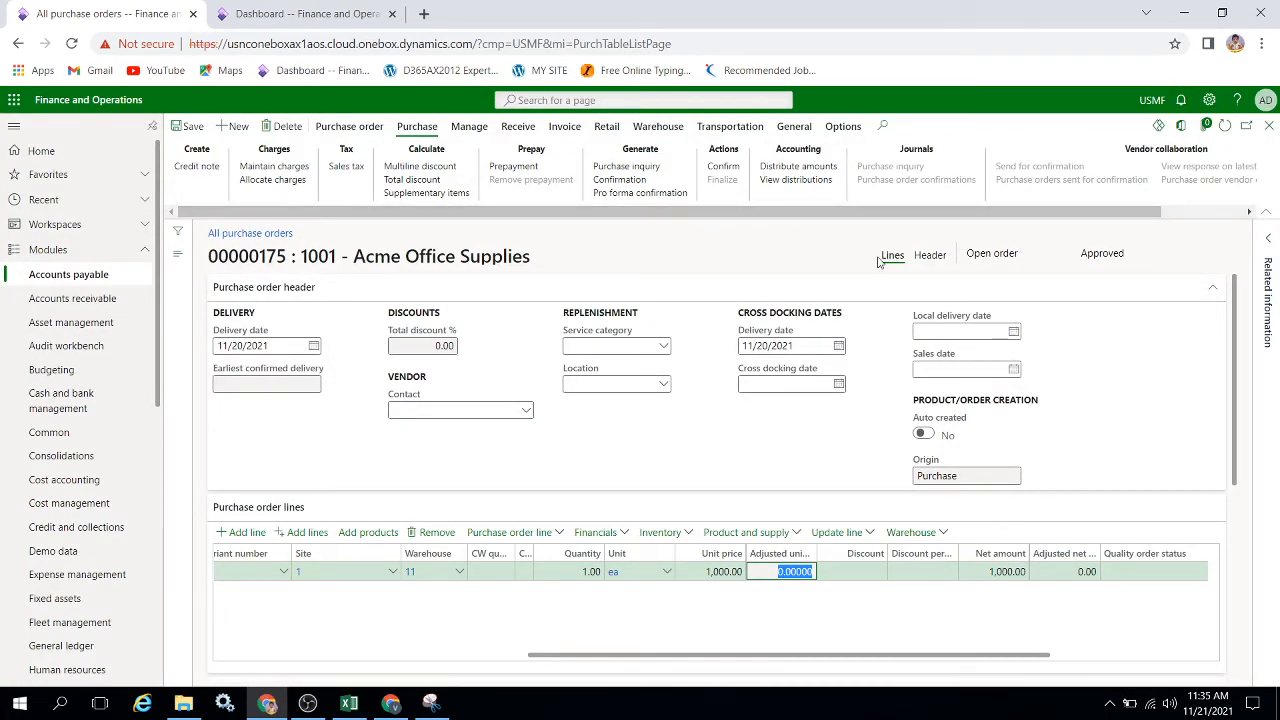
- Confirm the Acme Office Supplies purchase order
{"action": "left_click", "coordinate": [510, 128]}
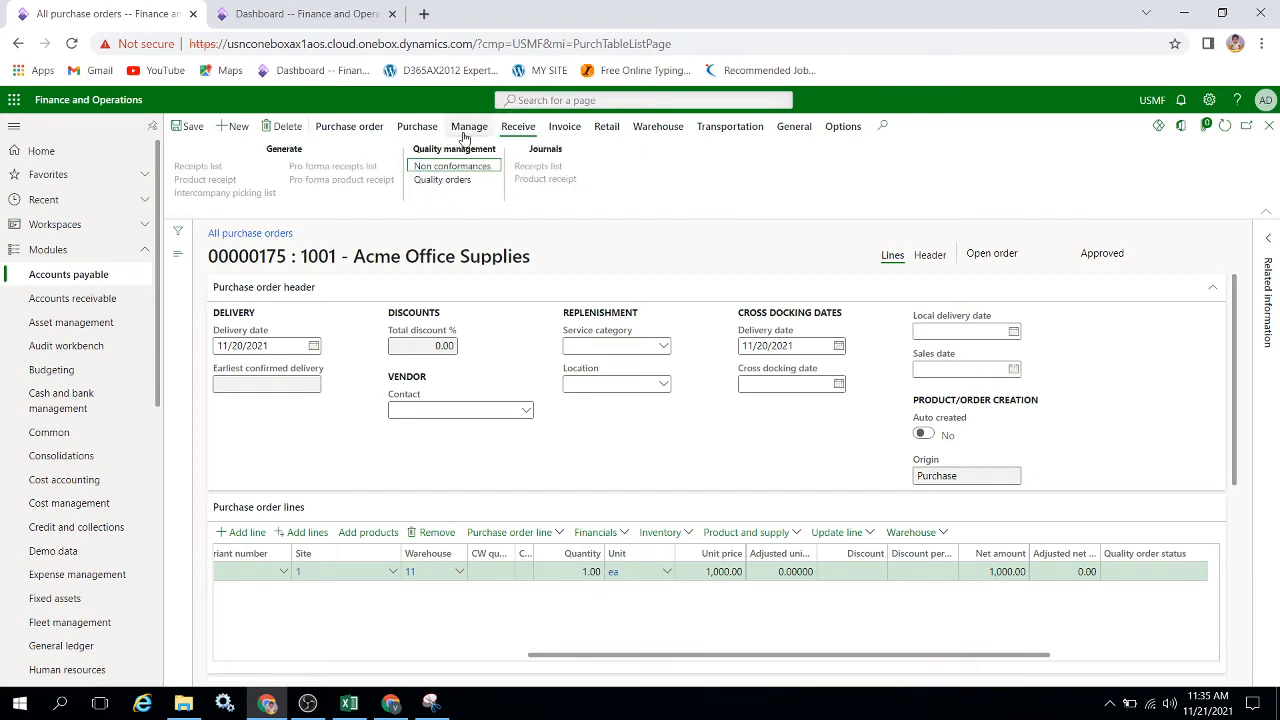
{"action": "left_click", "coordinate": [469, 129]}
{"action": "left_click", "coordinate": [433, 131]}
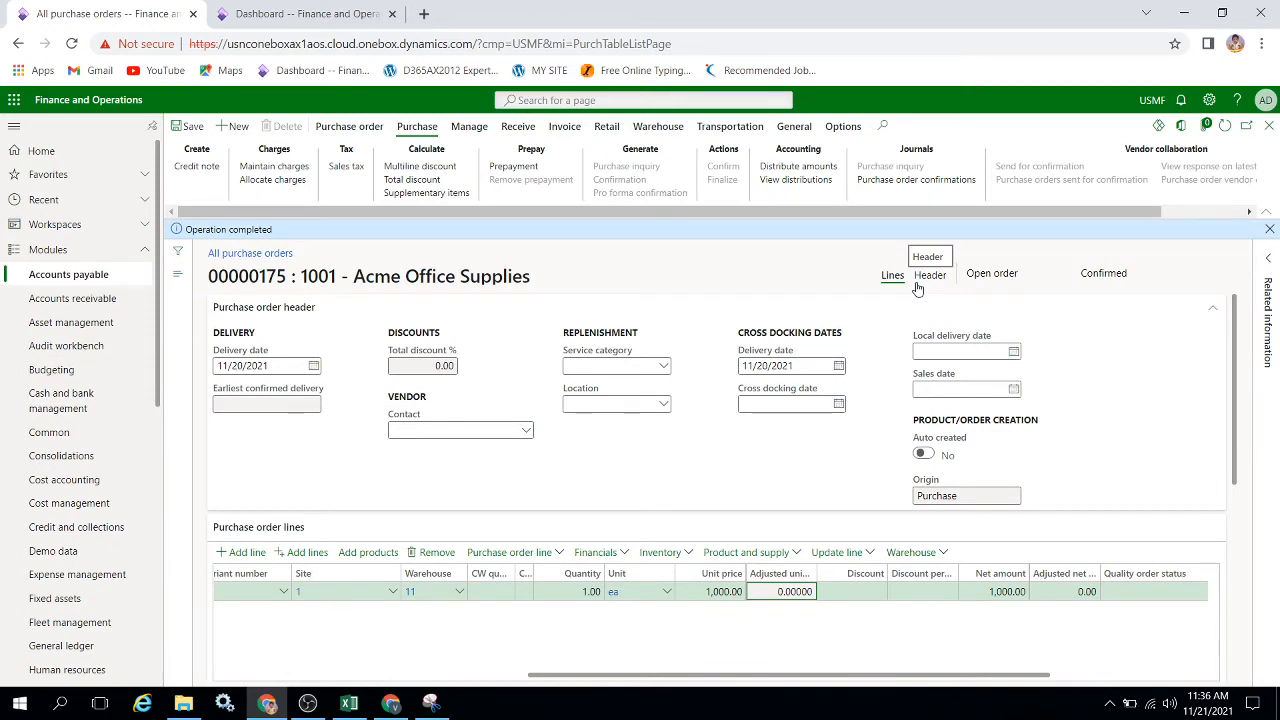
- Start posting a product receipt for the purchase order and enter PR001 as the product receipt number
{"action": "left_click", "coordinate": [517, 127]}
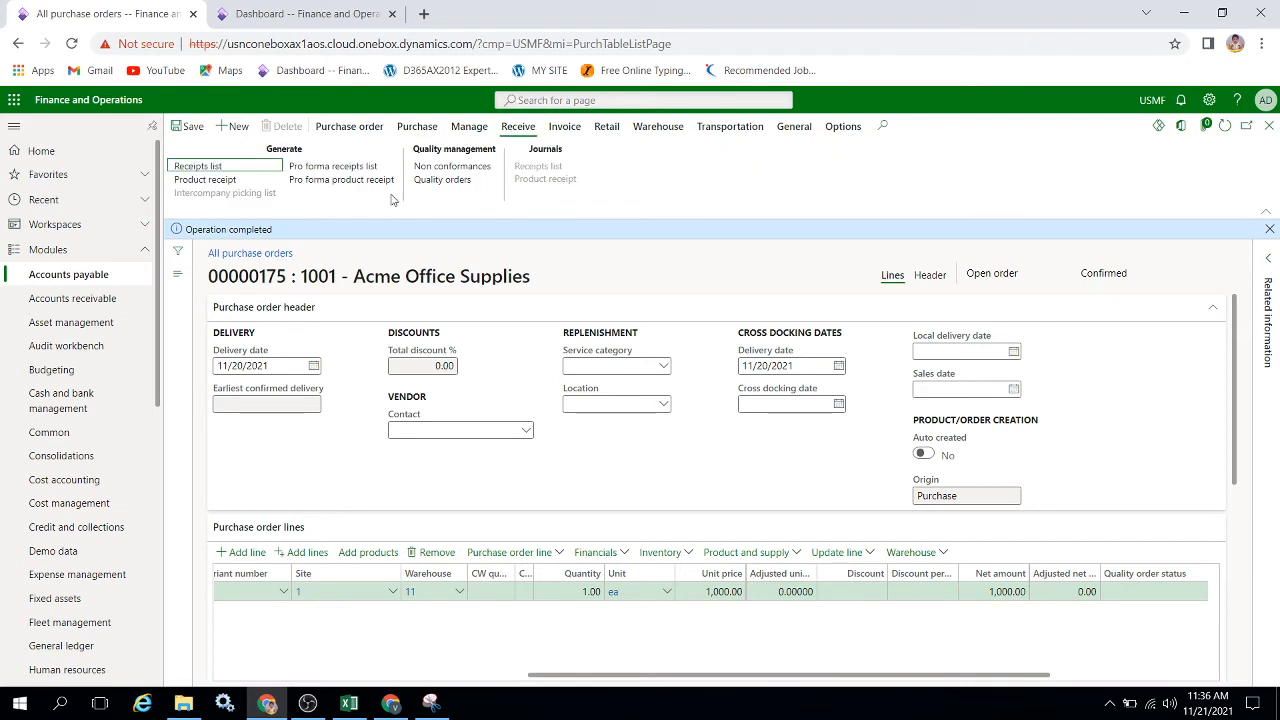
{"action": "left_click", "coordinate": [233, 180]}
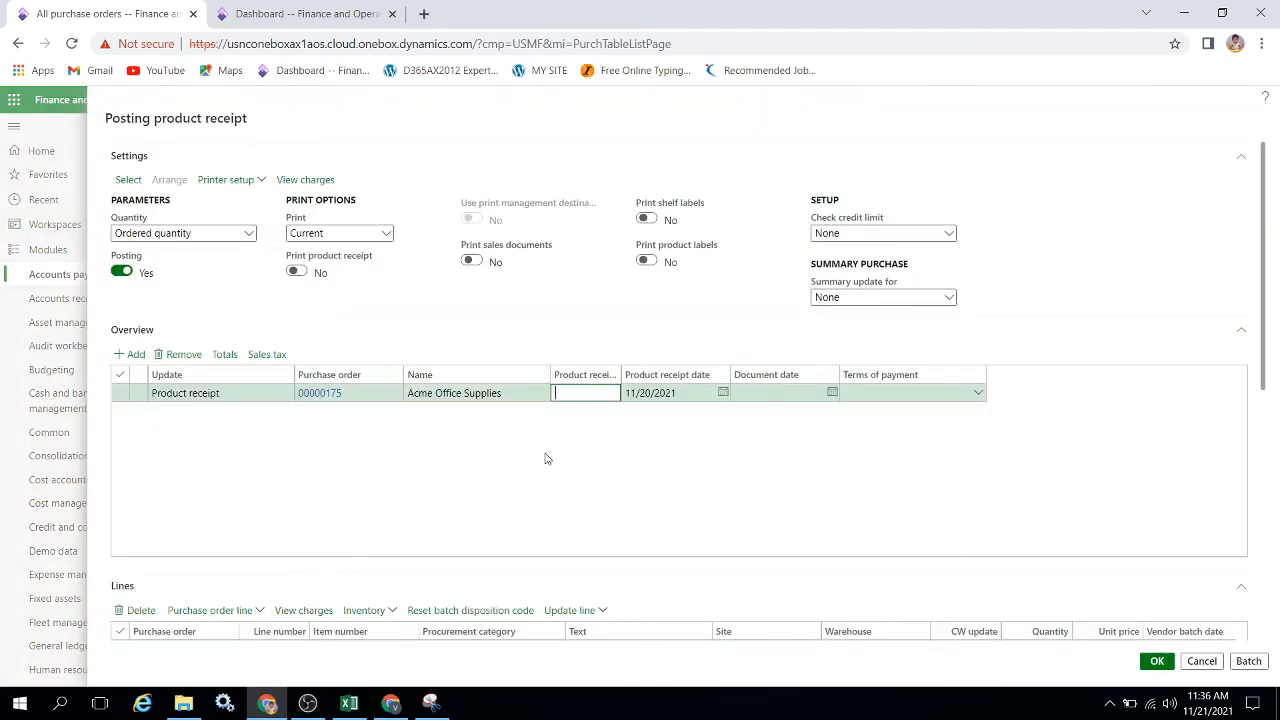
{"action": "type", "text": "PR001"}
{"action": "key", "text": "Tab"}
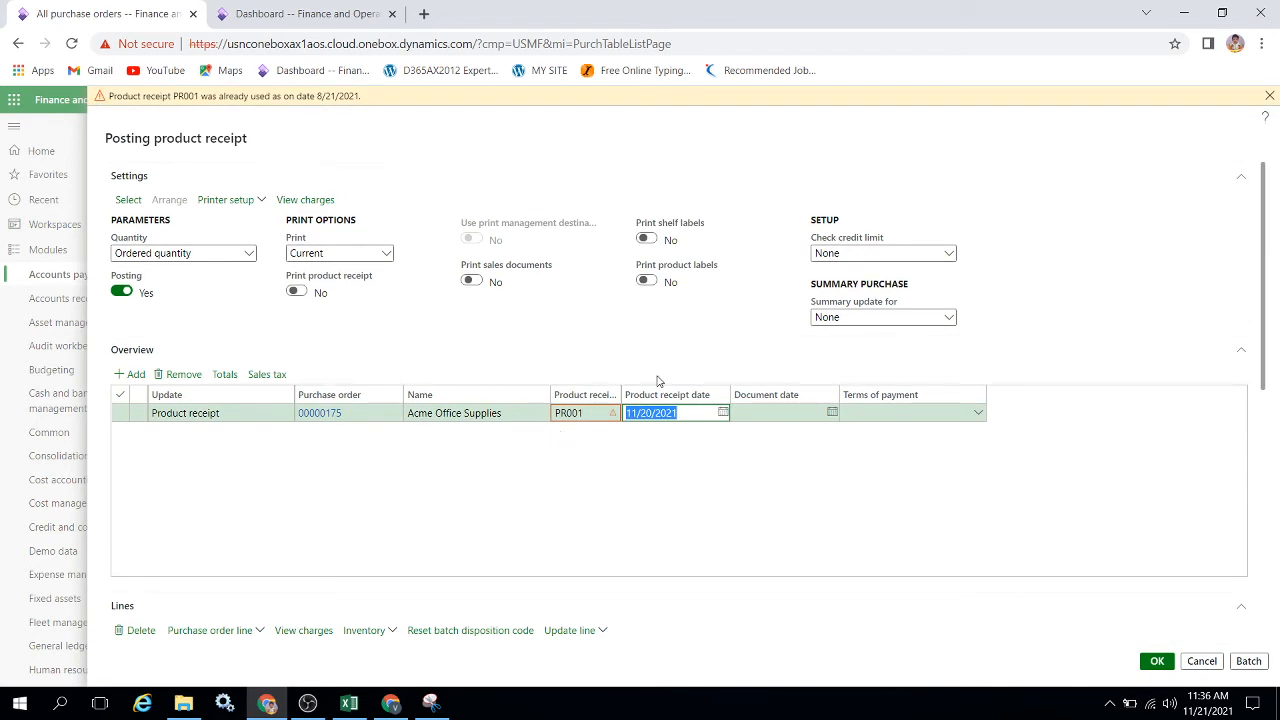
- Change the product receipt number to 11212021
{"action": "left_click", "coordinate": [596, 413]}
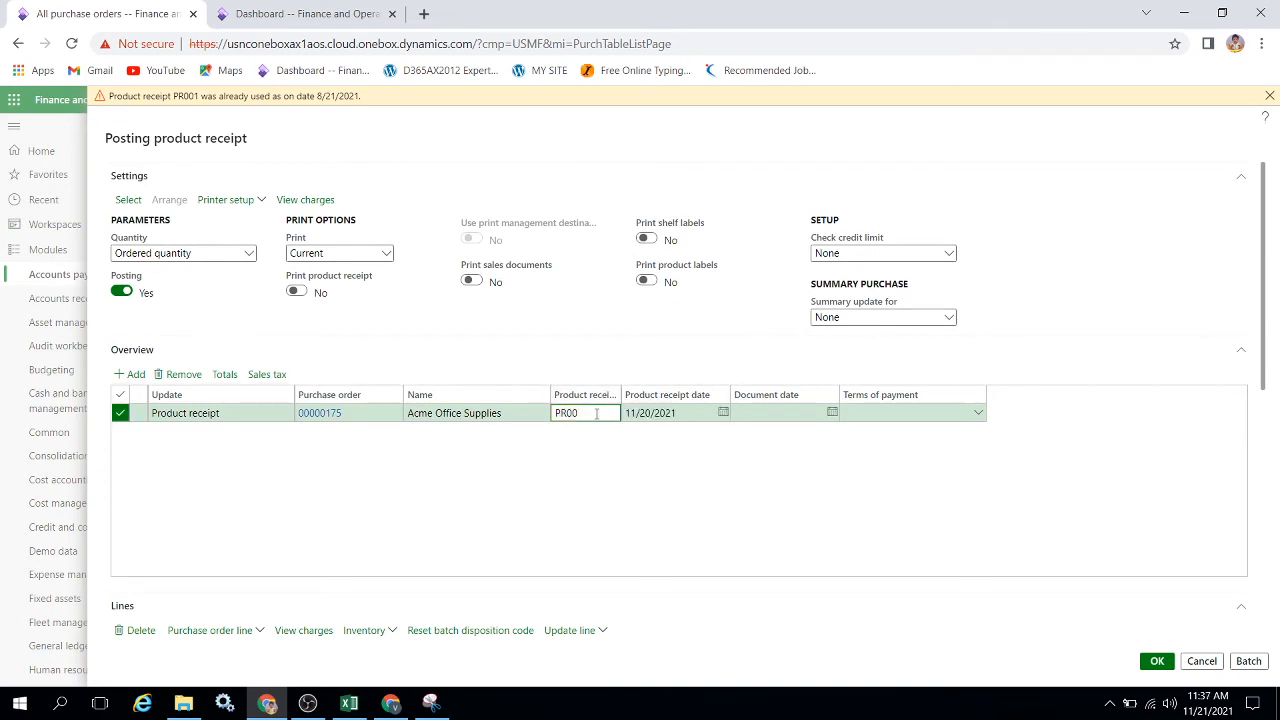
{"action": "key", "text": "BackSpace"}
{"action": "key", "text": "BackSpace"}
{"action": "key", "text": "BackSpace"}
{"action": "key", "text": "BackSpace"}
{"action": "type", "text": "TransCha"}
{"action": "key", "text": "BackSpace"}
{"action": "key", "text": "BackSpace"}
{"action": "key", "text": "BackSpace"}
{"action": "key", "text": "BackSpace"}
{"action": "key", "text": "BackSpace"}
{"action": "key", "text": "BackSpace"}
{"action": "key", "text": "BackSpace"}
{"action": "key", "text": "BackSpace"}
{"action": "type", "text": "11212021"}
{"action": "key", "text": "Tab"}
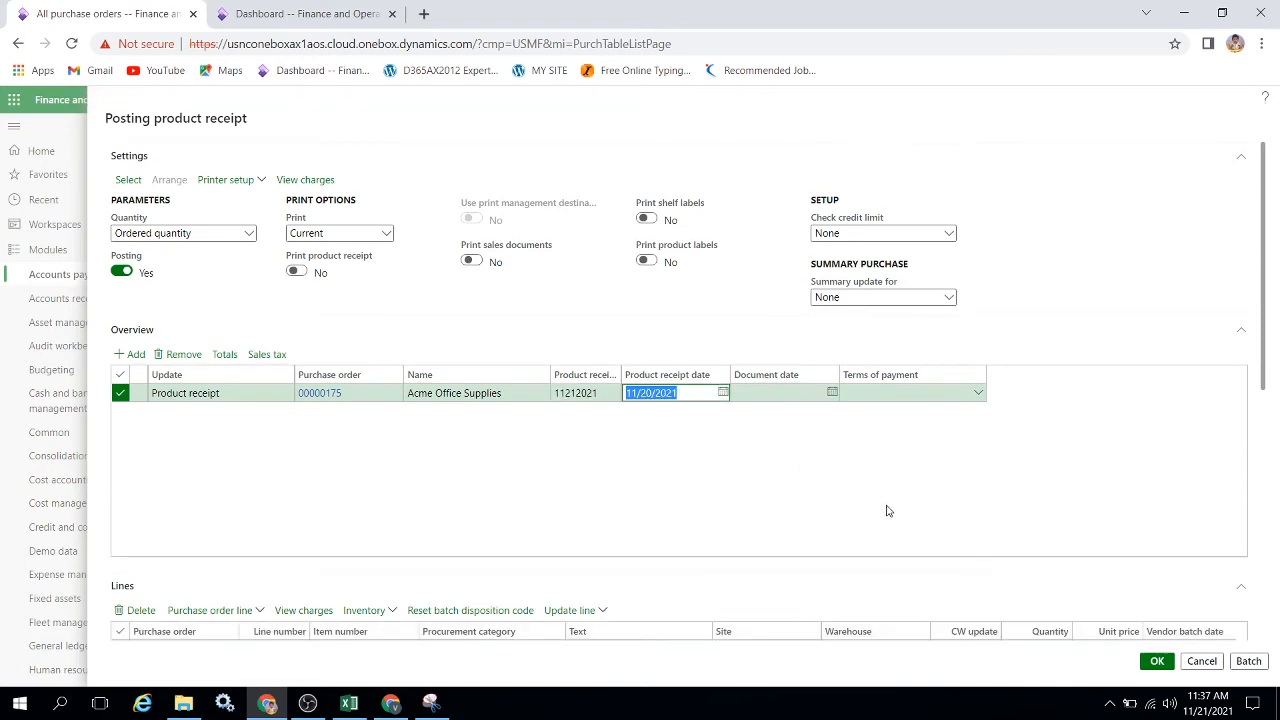
- Post the product receipt for the ordered quantity with all lines selected, and dismiss the messages
{"action": "left_click", "coordinate": [249, 233]}
{"action": "left_click", "coordinate": [236, 483]}
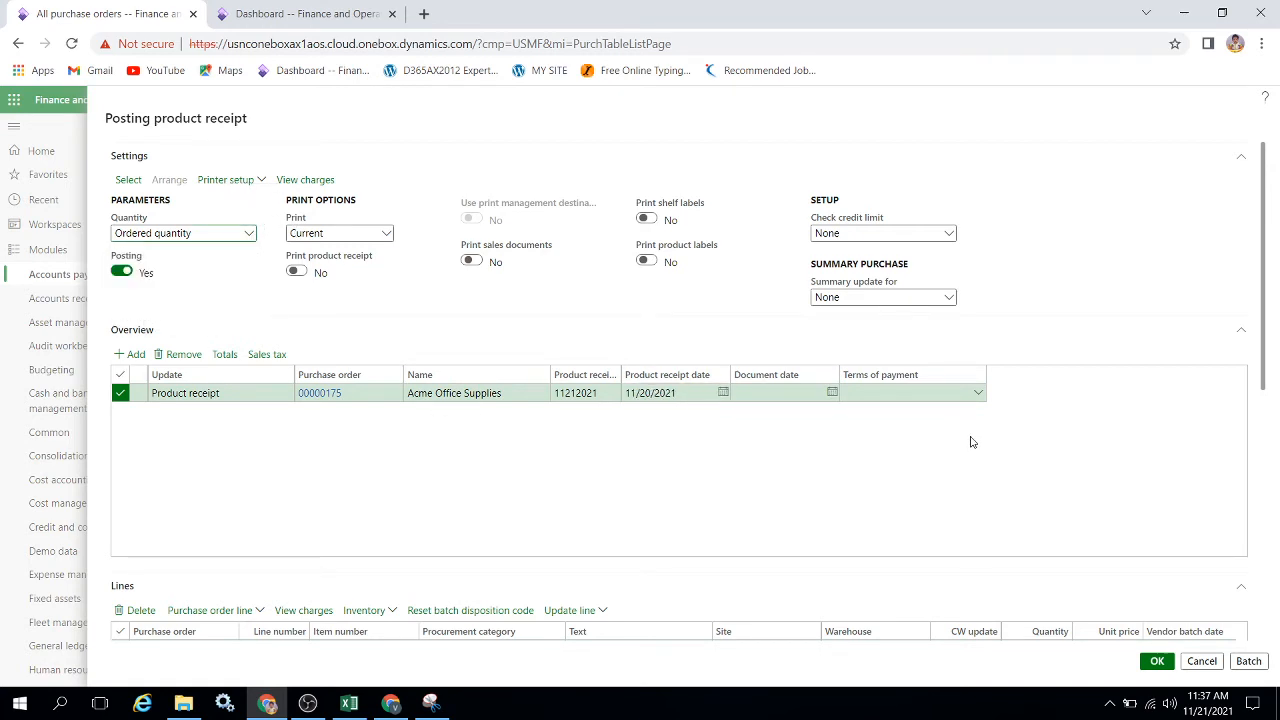
{"action": "left_click_drag", "start_coordinate": [1268, 320], "coordinate": [1253, 457]}
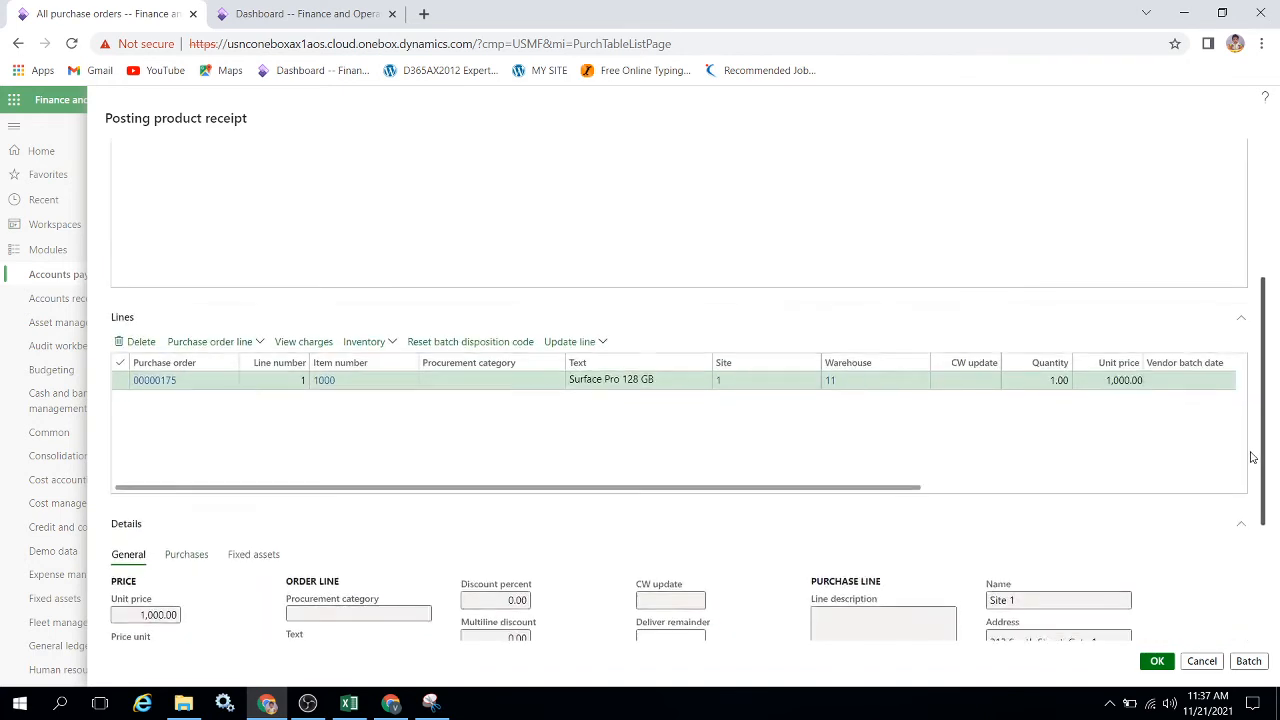
{"action": "left_click", "coordinate": [120, 361]}
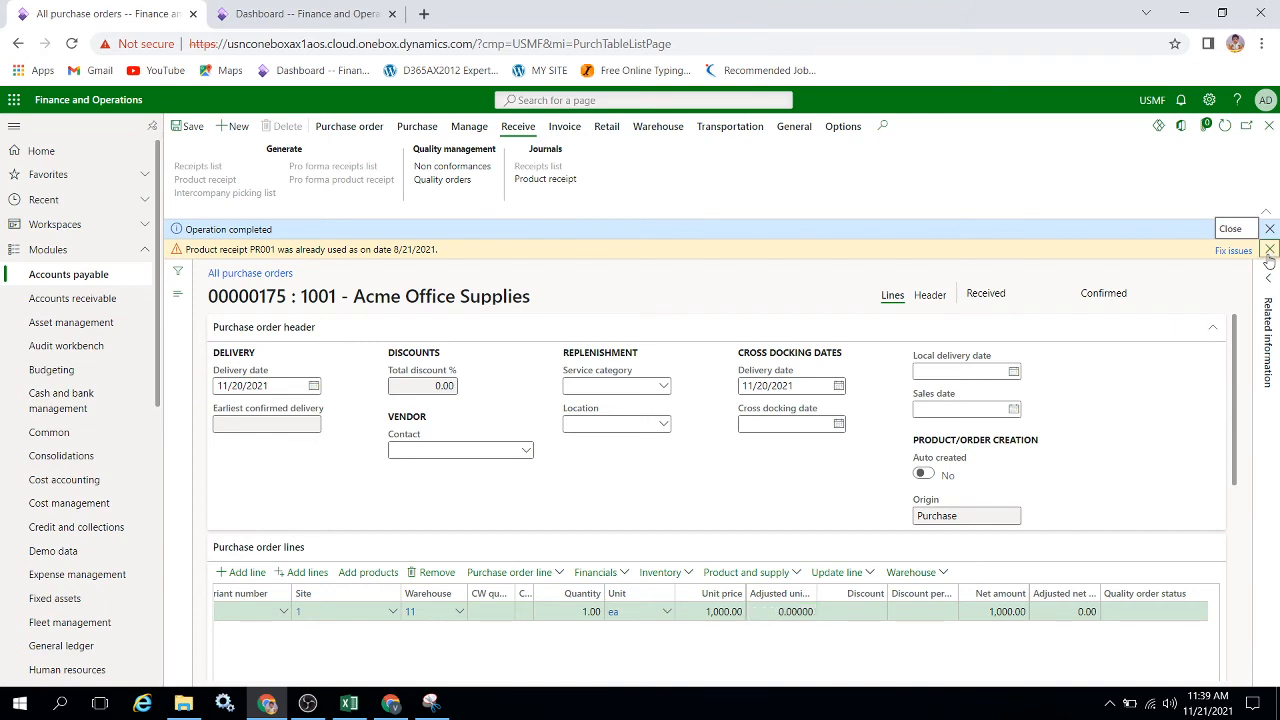
{"action": "left_click", "coordinate": [1269, 249]}
{"action": "left_click", "coordinate": [1269, 228]}
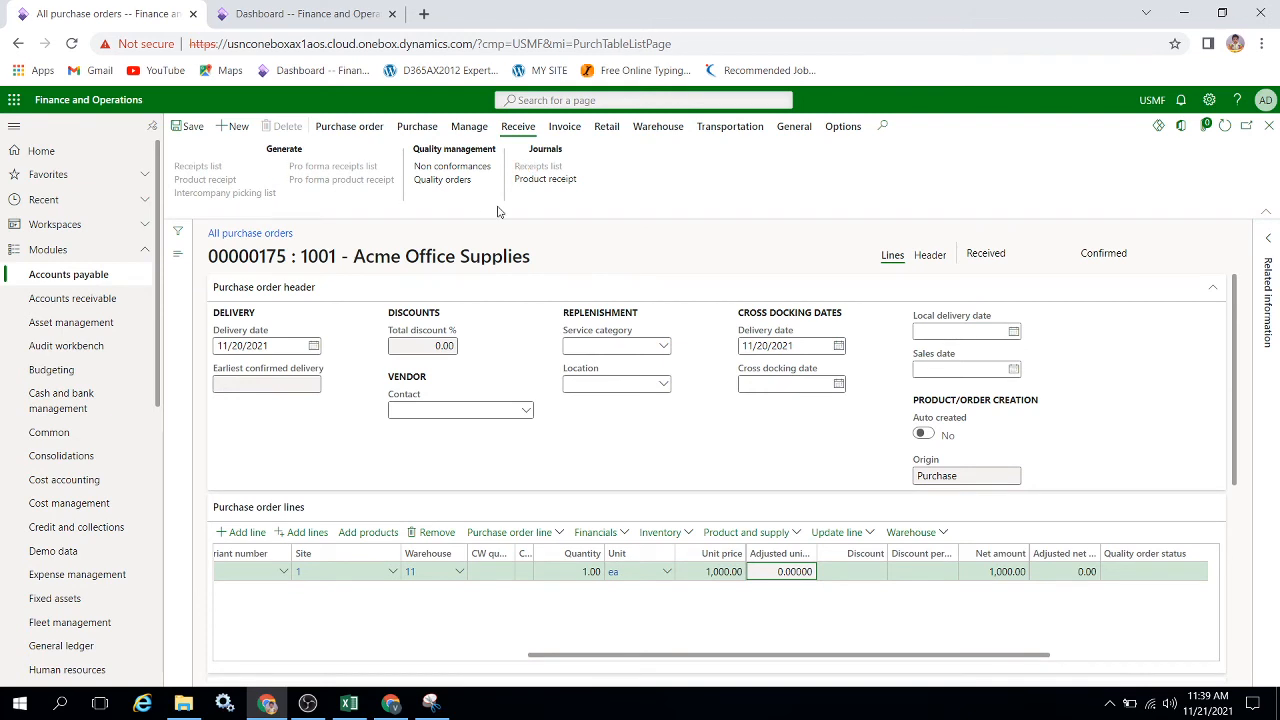
- Review the posted product receipt's voucher transactions and subledger journal, and return to the purchase order
{"action": "left_click", "coordinate": [560, 184]}
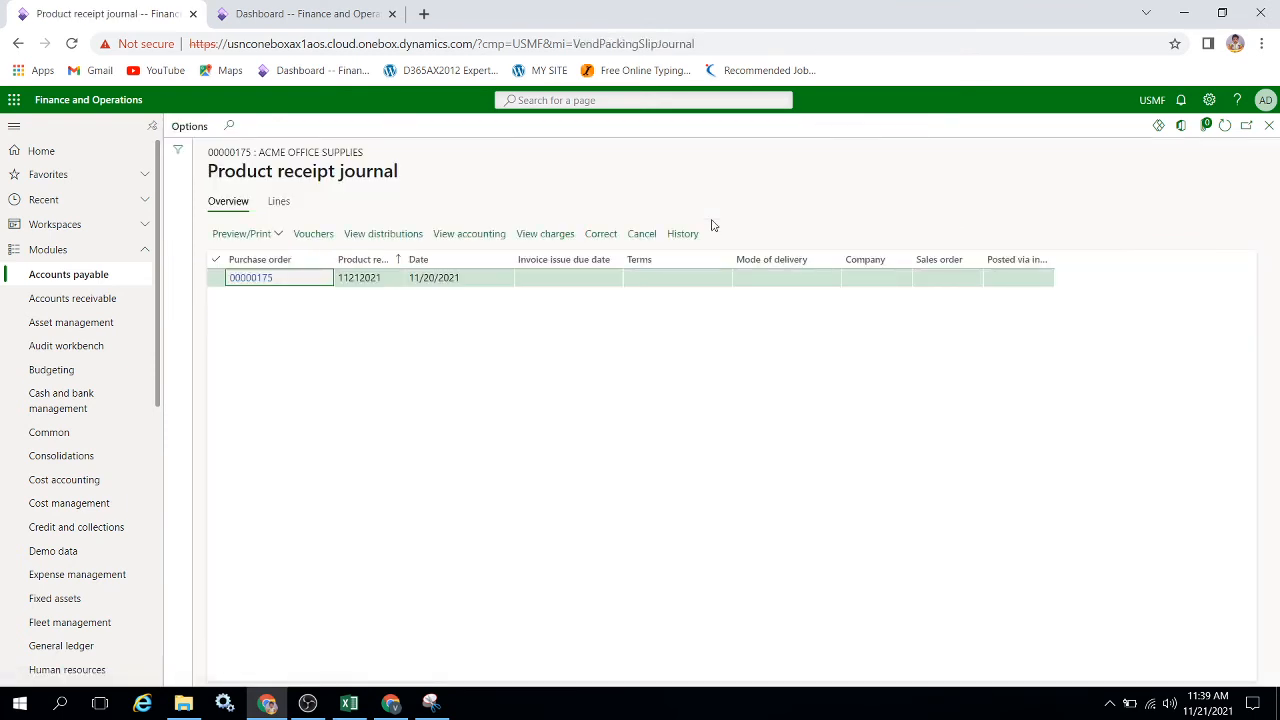
{"action": "left_click", "coordinate": [314, 235]}
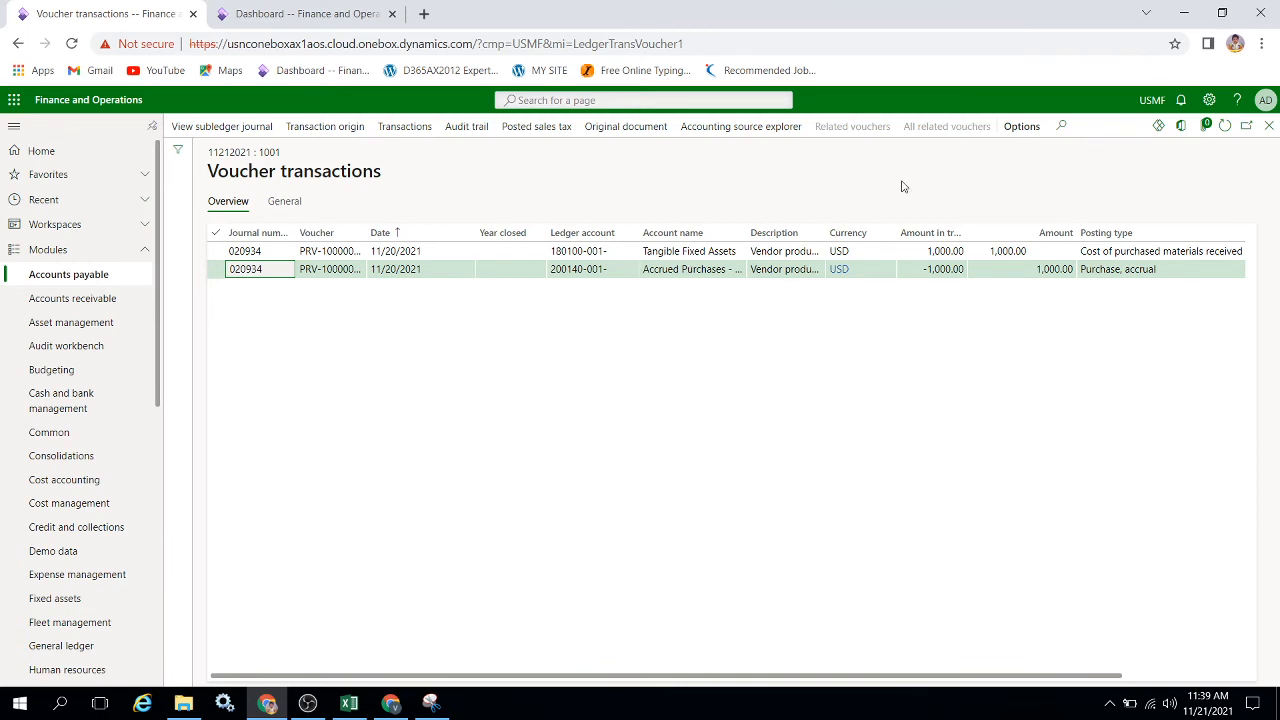
{"action": "left_click", "coordinate": [252, 130]}
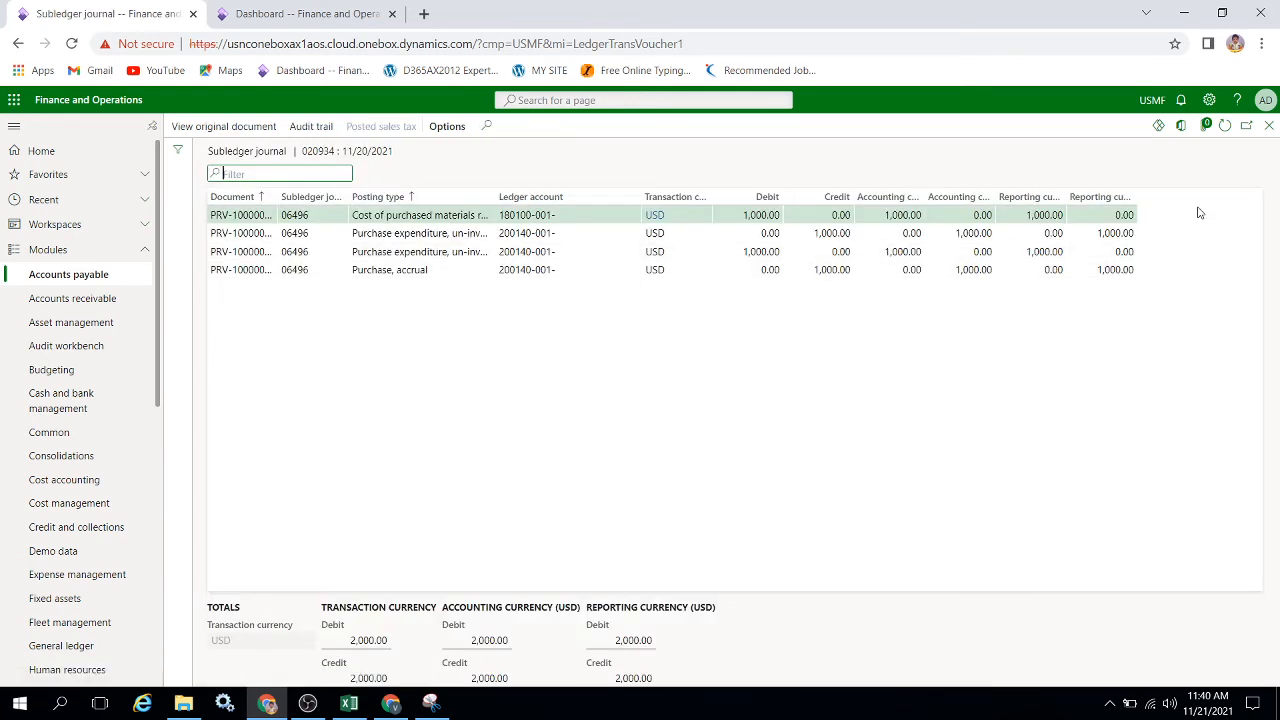
{"action": "left_click", "coordinate": [1268, 127]}
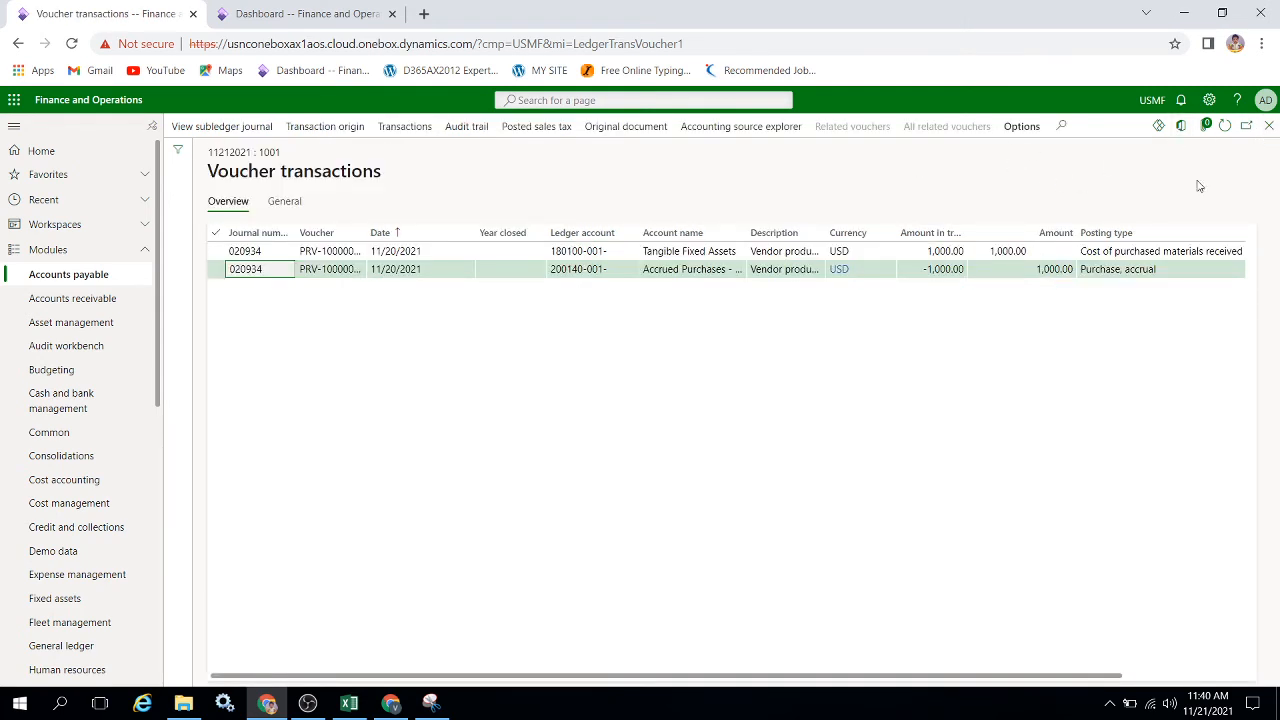
{"action": "left_click", "coordinate": [1269, 127]}
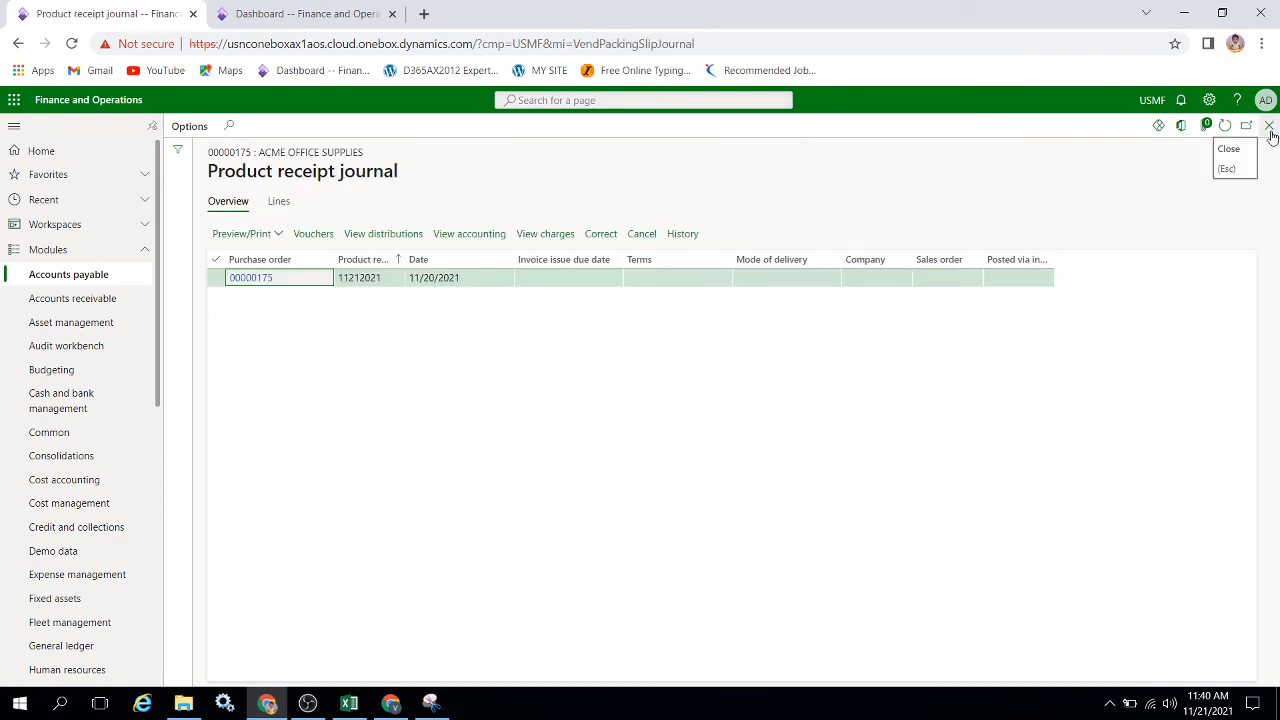
{"action": "left_click", "coordinate": [1270, 130]}
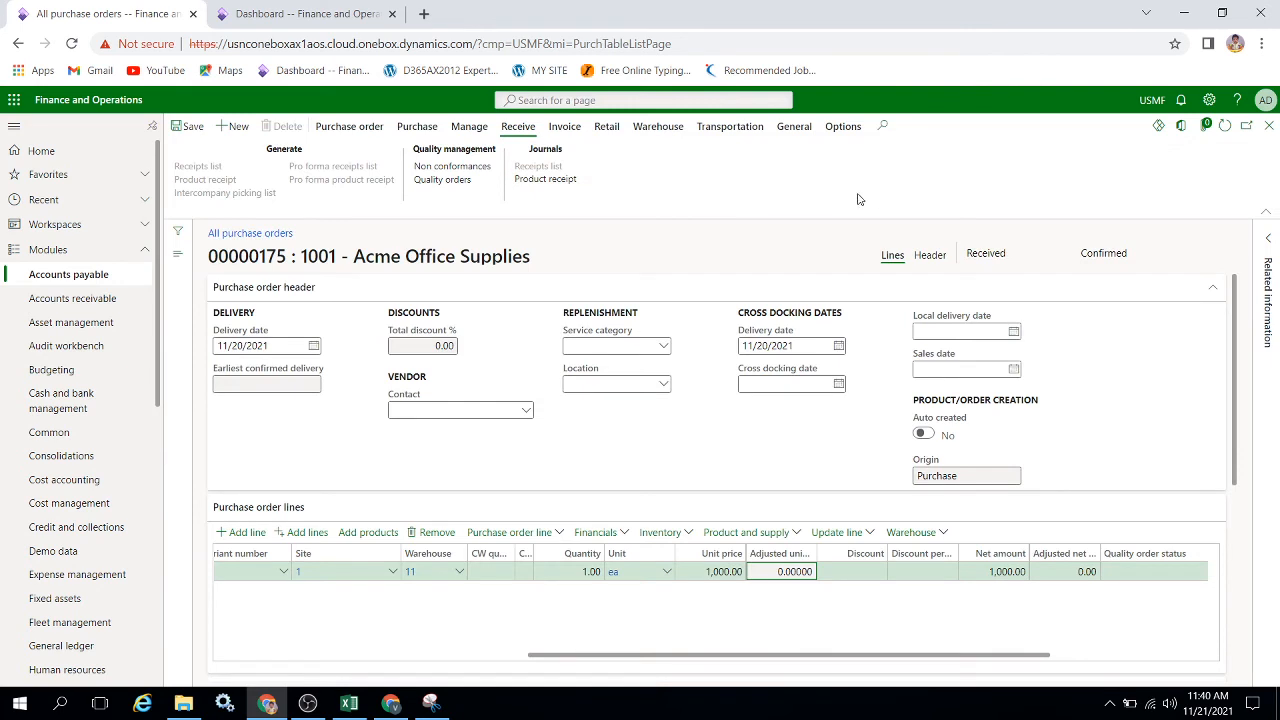
- Generate a vendor invoice from the purchase order with invoice number 11212021
{"action": "left_click", "coordinate": [568, 132]}
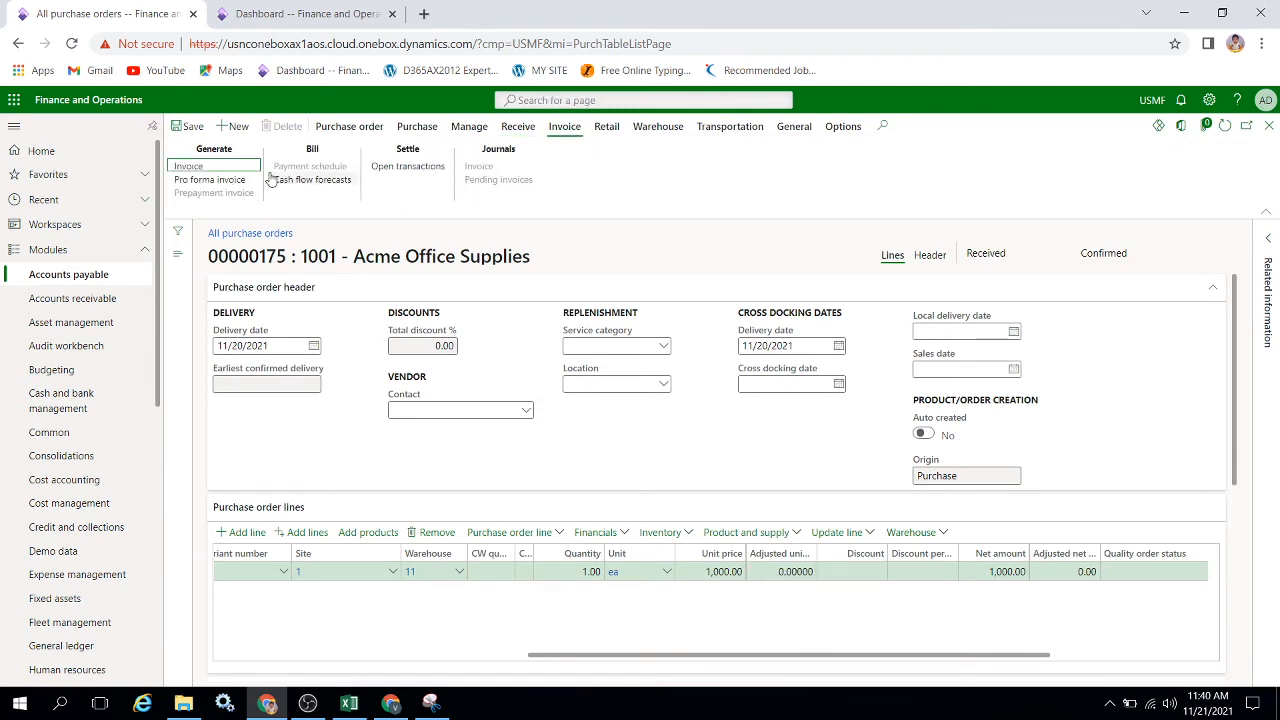
{"action": "left_click", "coordinate": [216, 170]}
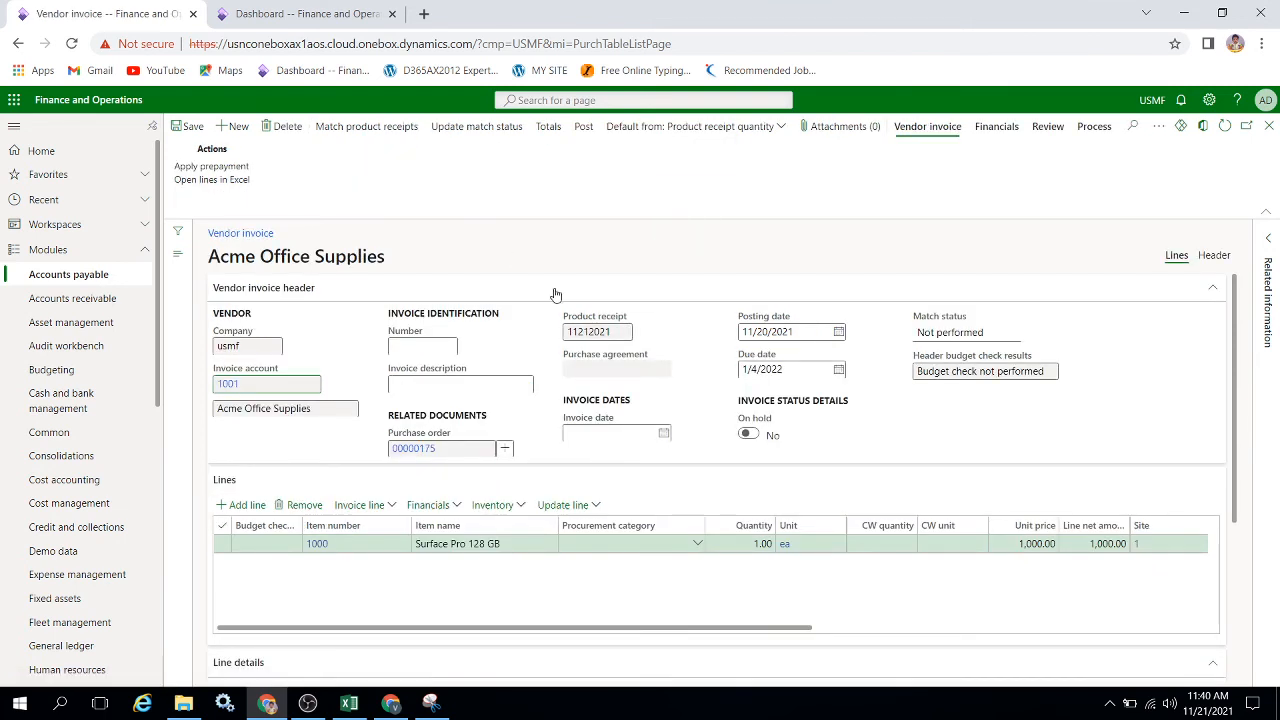
{"action": "left_click", "coordinate": [431, 345]}
{"action": "type", "text": "1121"}
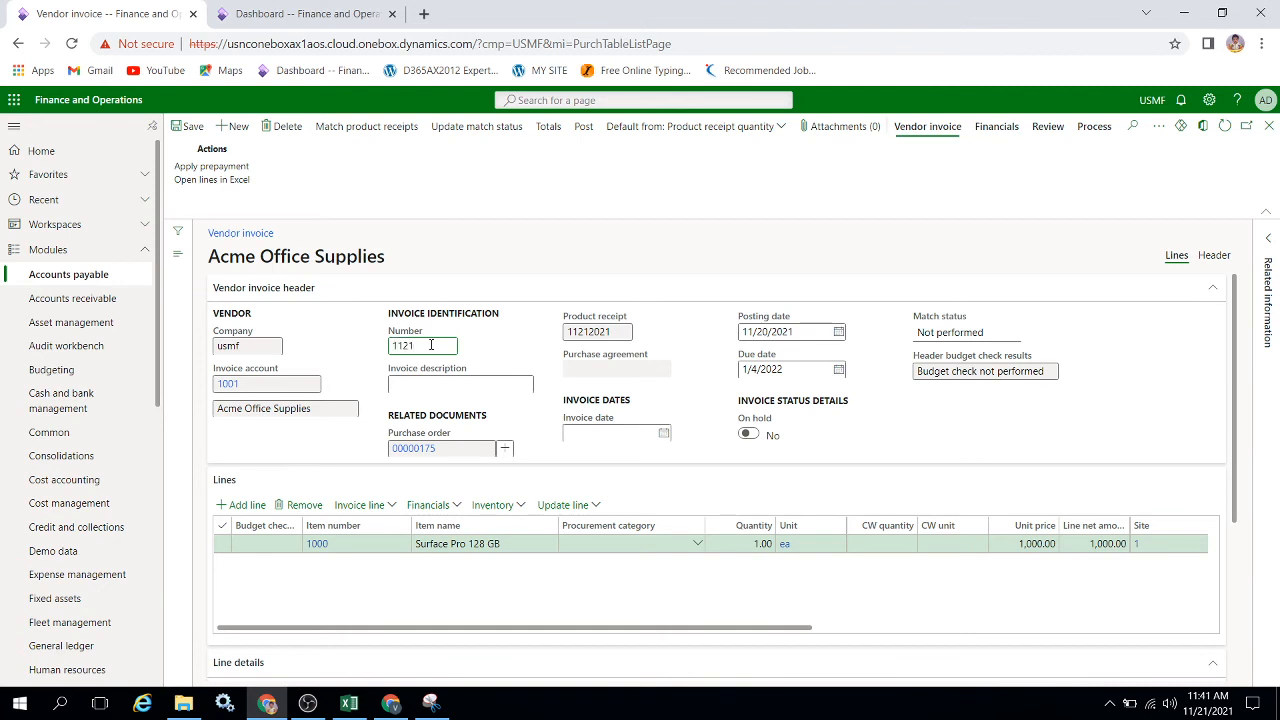
{"action": "type", "text": "2021"}
{"action": "key", "text": "Tab"}
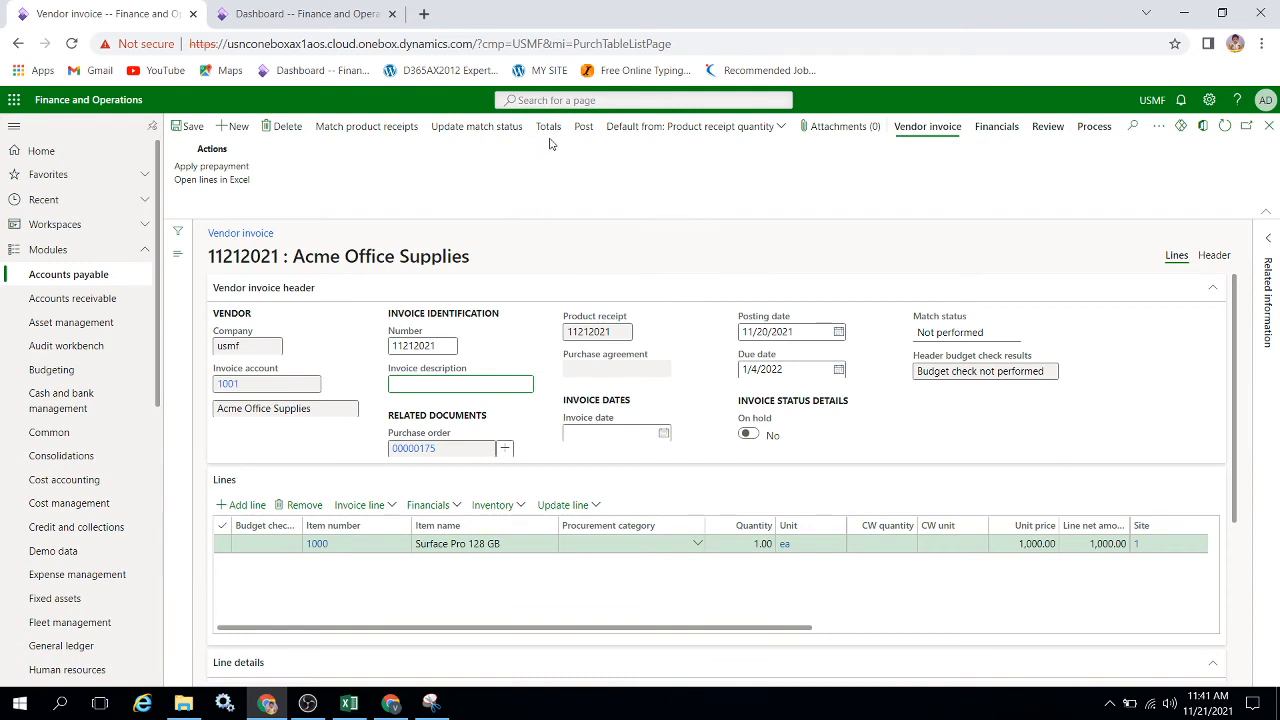
- Update the vendor invoice's match status and post the invoice
{"action": "left_click", "coordinate": [452, 135]}
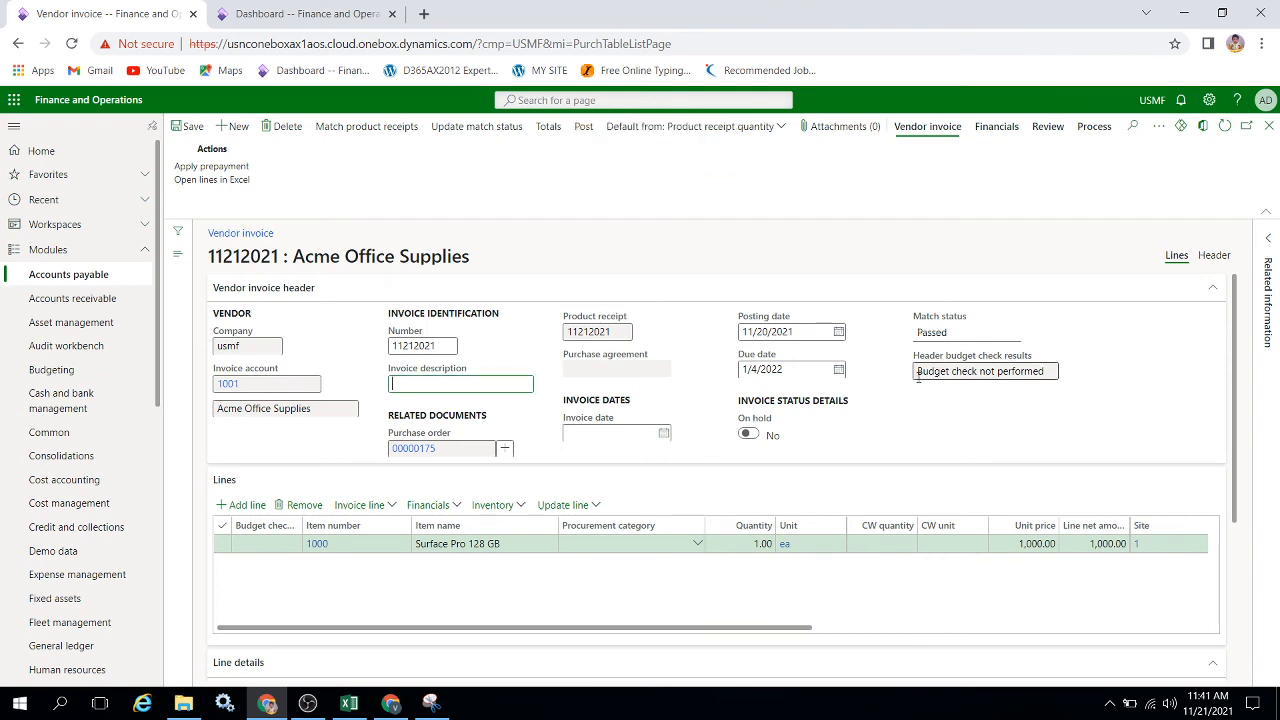
{"action": "left_click", "coordinate": [583, 128]}
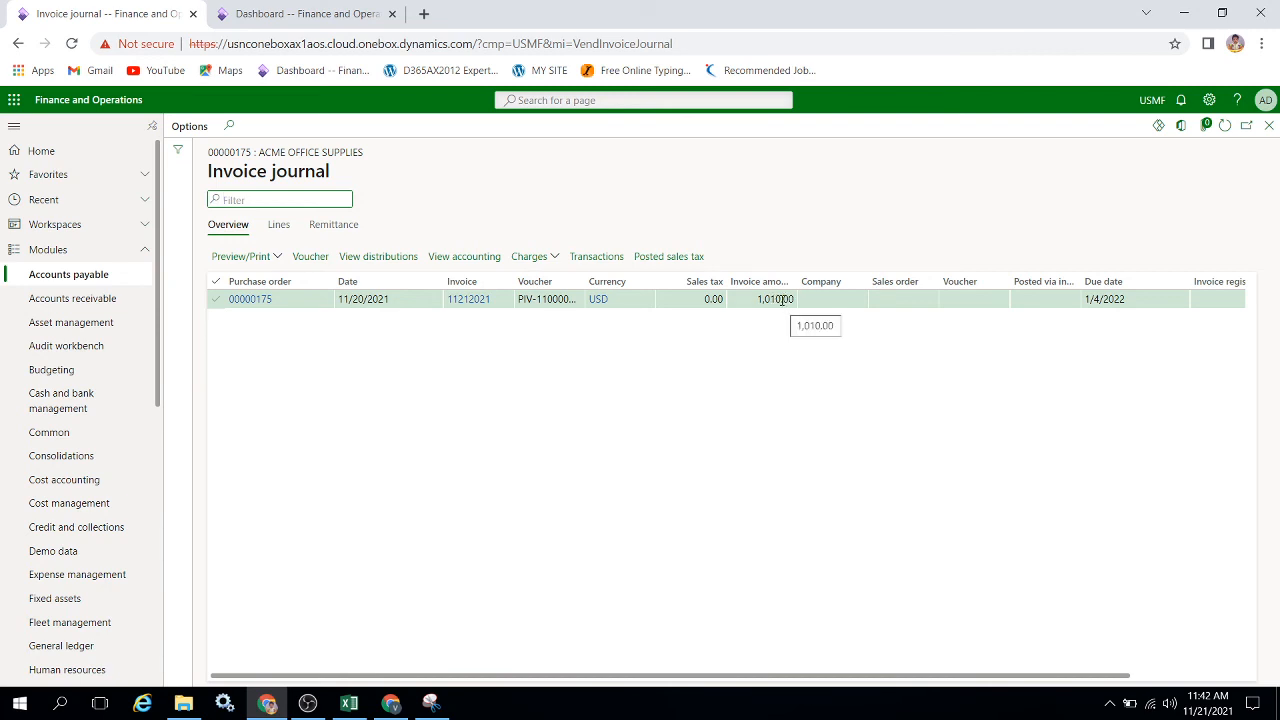
- Examine the posted invoice's voucher transactions for trans charges and vendor balance, comparing them with the expected entries in the Excel charges sheet
{"action": "left_click", "coordinate": [311, 257]}
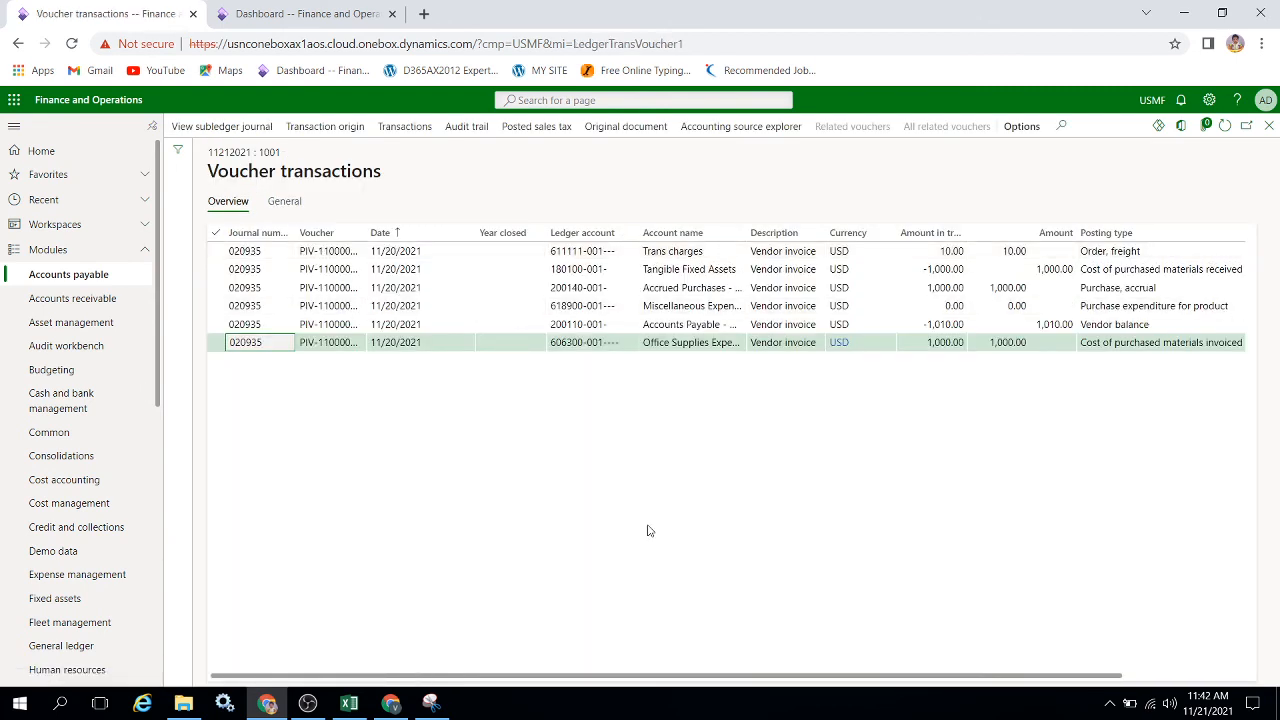
{"action": "left_click", "coordinate": [926, 252]}
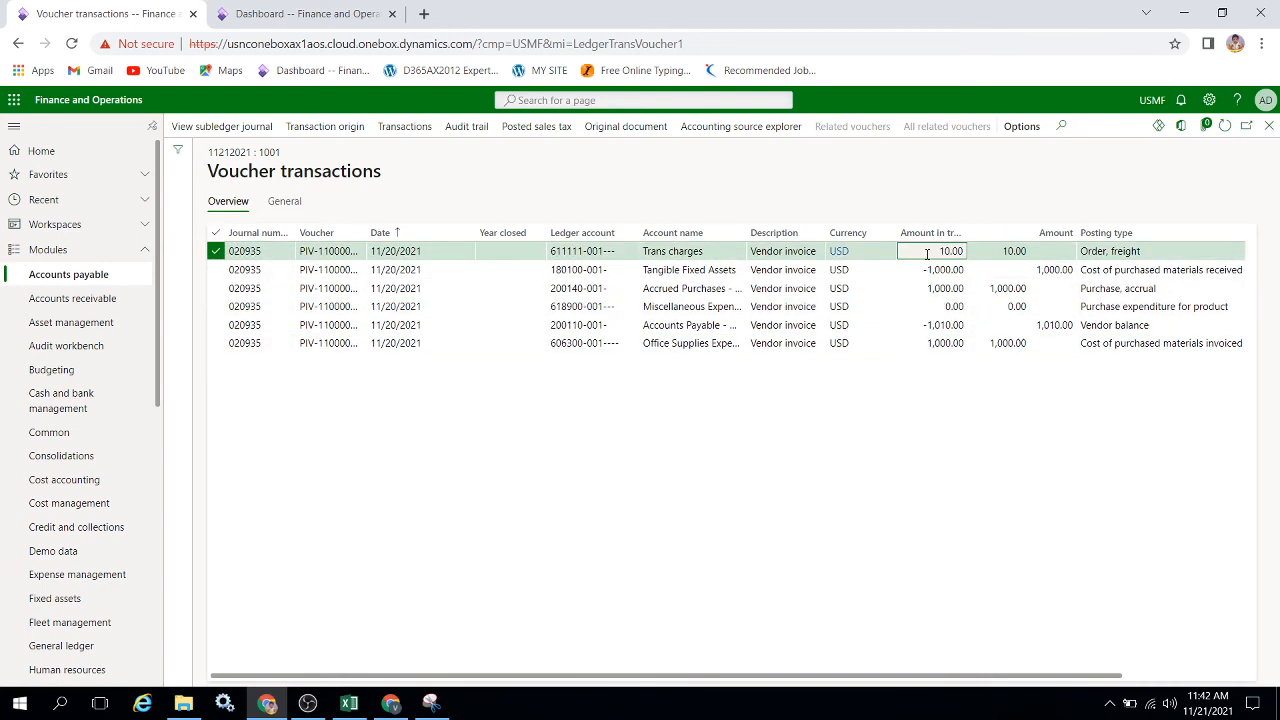
{"action": "key", "text": "alt+Tab"}
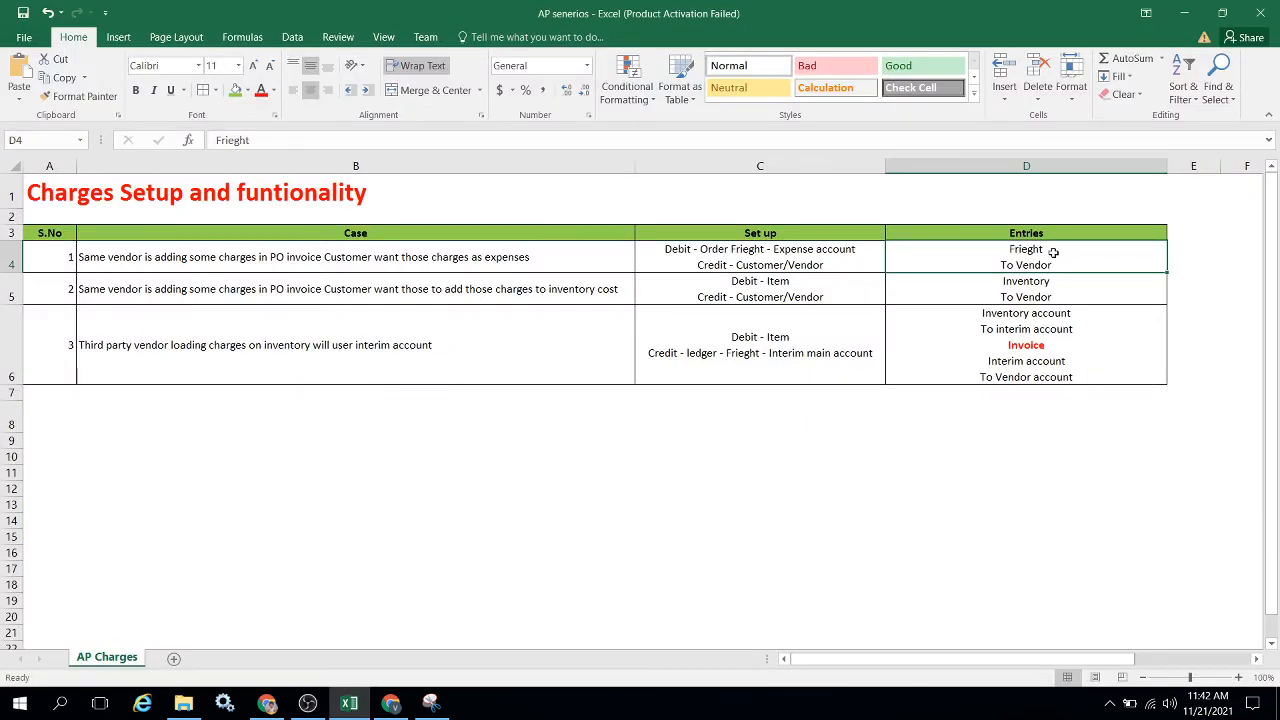
{"action": "key", "text": "alt+Tab"}
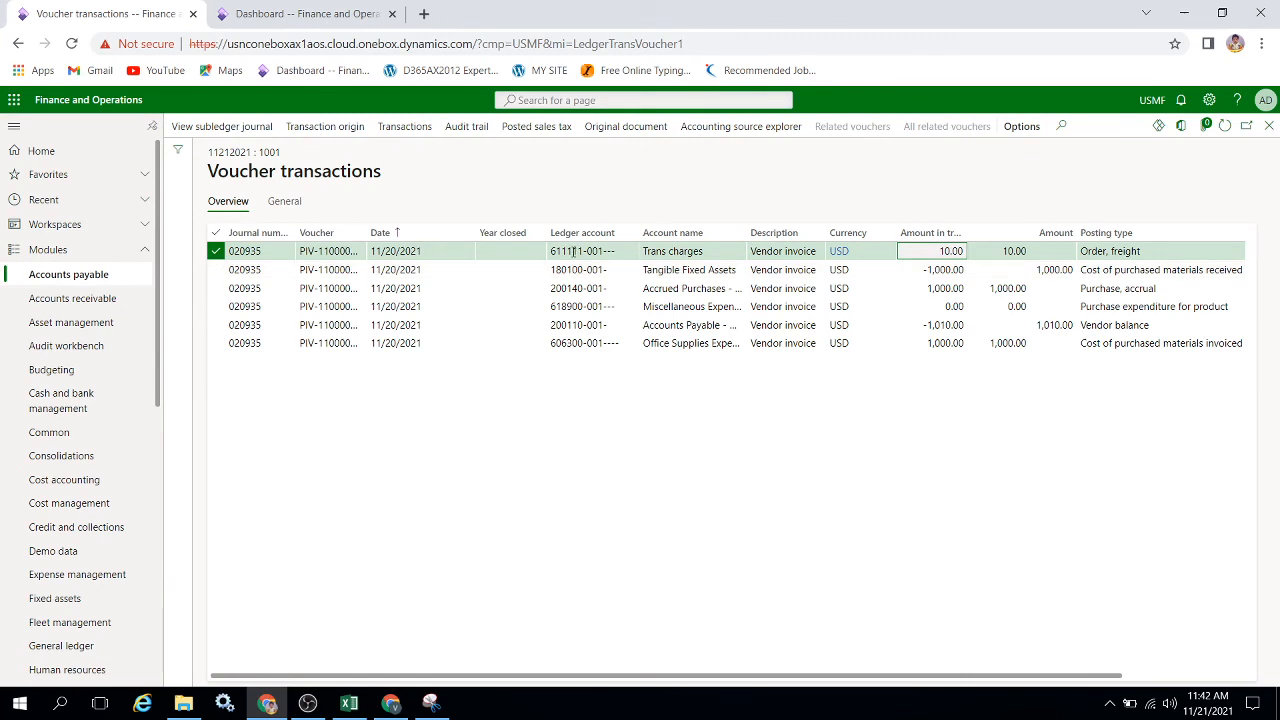
{"action": "mouse_move", "coordinate": [573, 251]}
{"action": "left_click", "coordinate": [568, 324]}
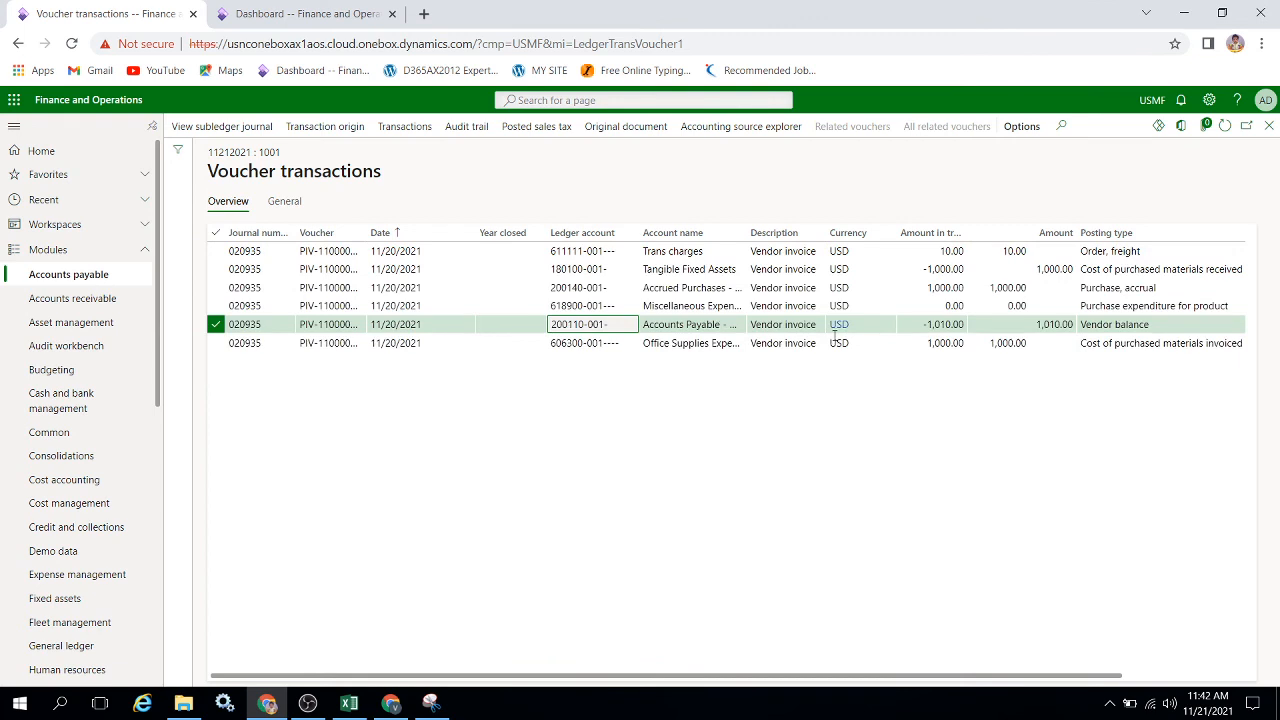
{"action": "left_click", "coordinate": [932, 324]}
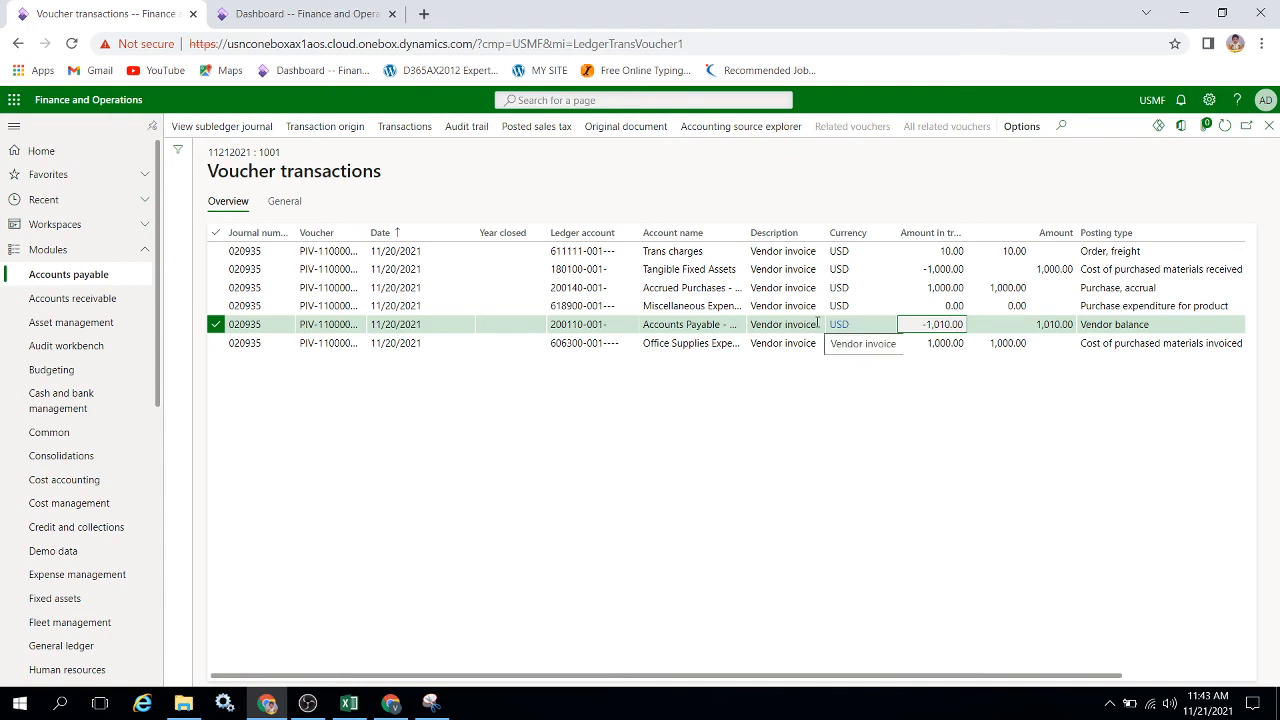
{"action": "mouse_move", "coordinate": [844, 331]}
- Switch to the Excel charges sheet and revisit case 1 on same-vendor charges treated as expenses
{"action": "key", "text": "alt+Tab"}
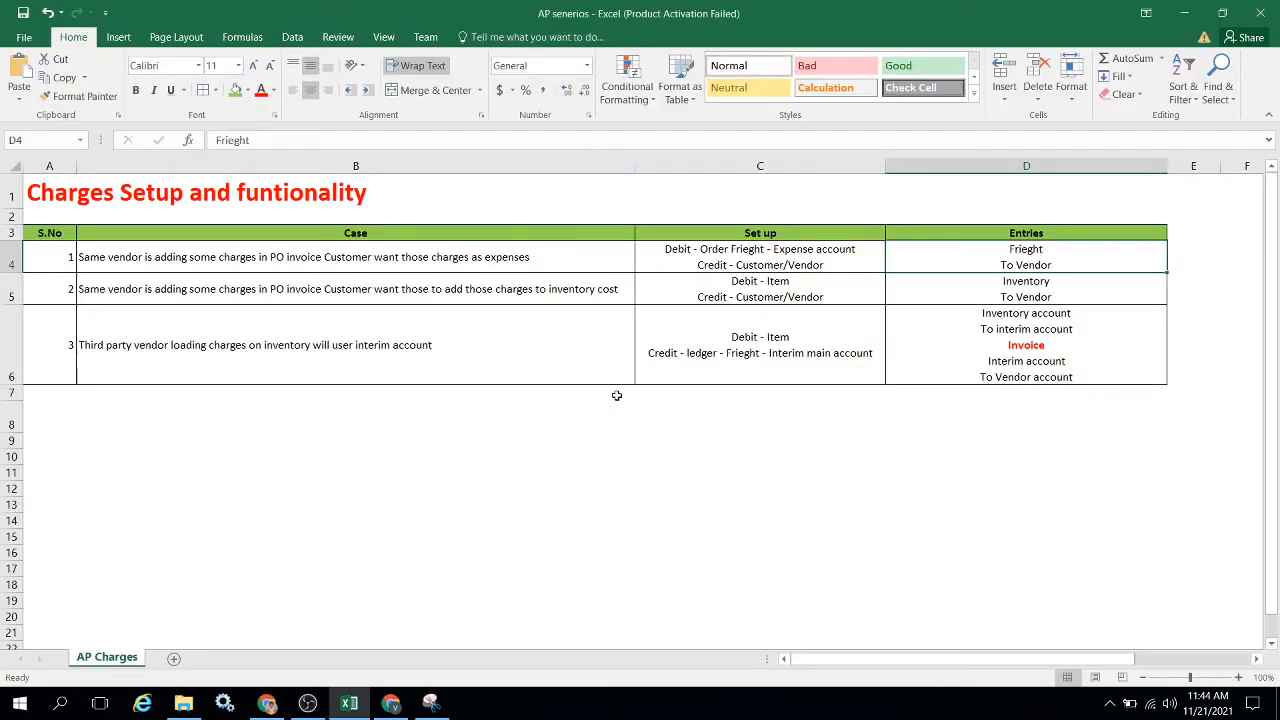
{"action": "left_click", "coordinate": [340, 259]}
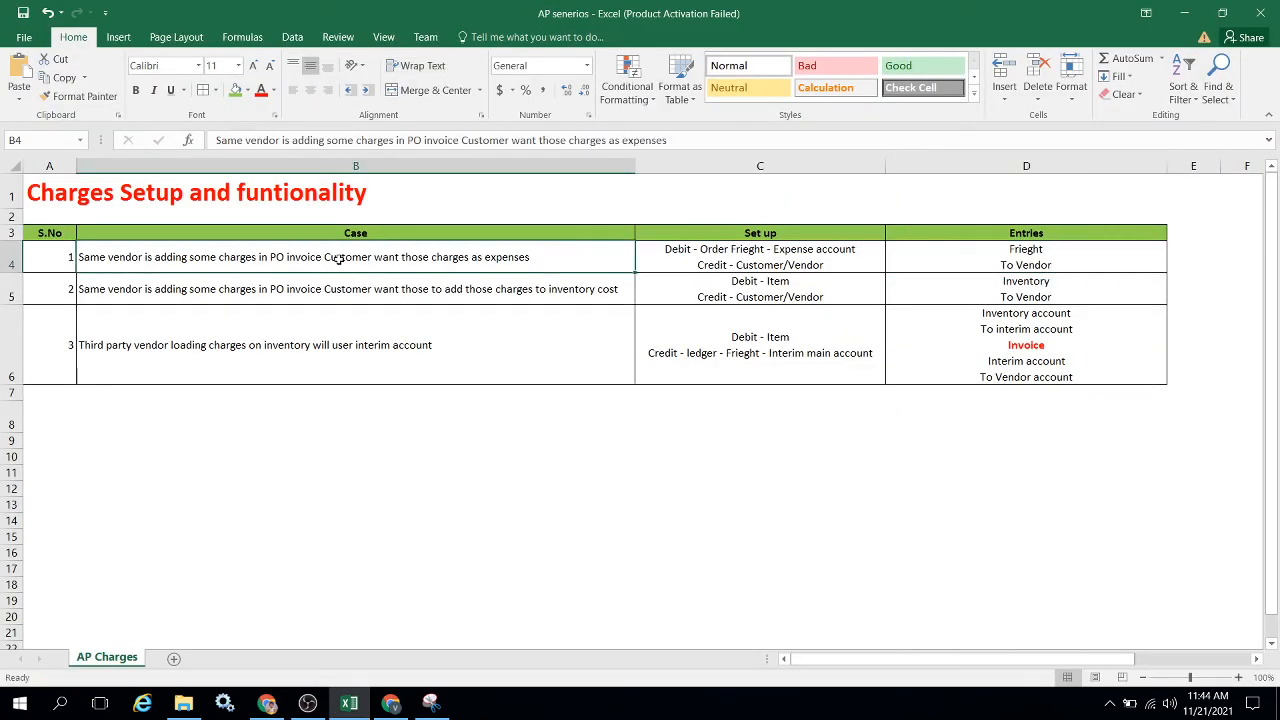
{"action": "key", "text": "Left"}
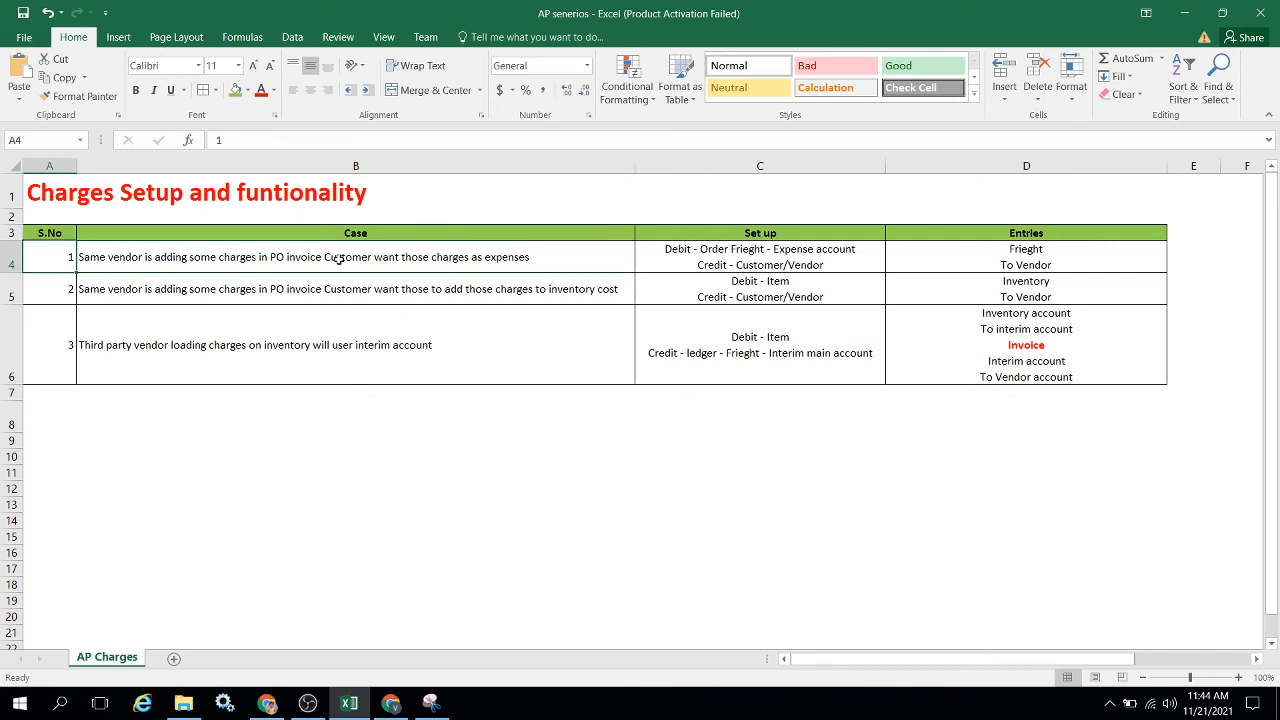
- Review case 1's set up and entries in the charges sheet against the posted invoice's voucher transactions
{"action": "left_click", "coordinate": [340, 259]}
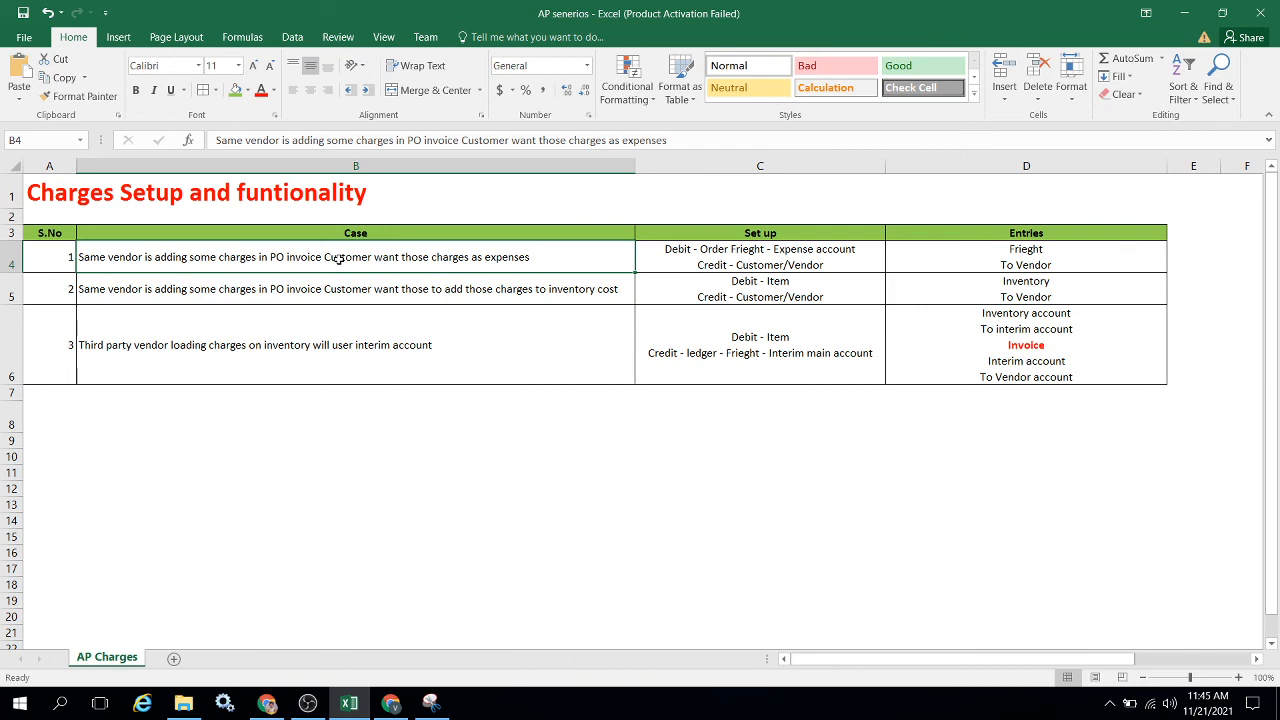
{"action": "key", "text": "alt+Tab"}
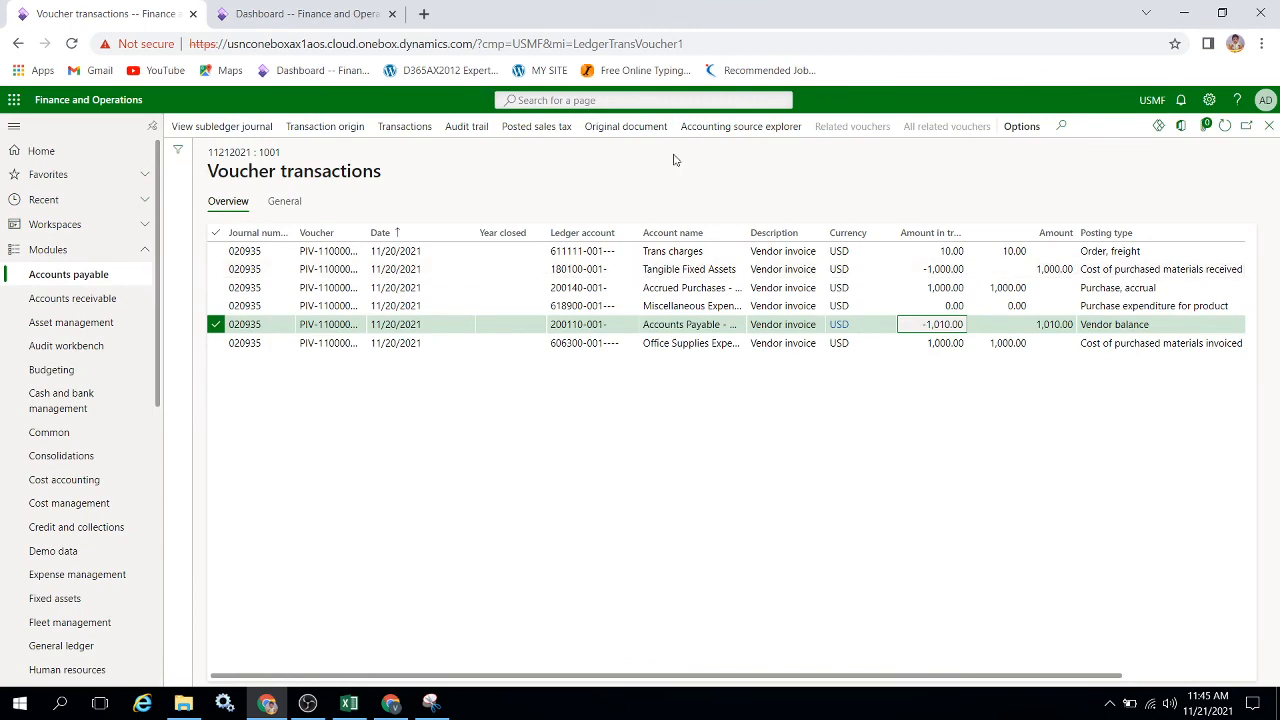
{"action": "key", "text": "alt+Tab"}
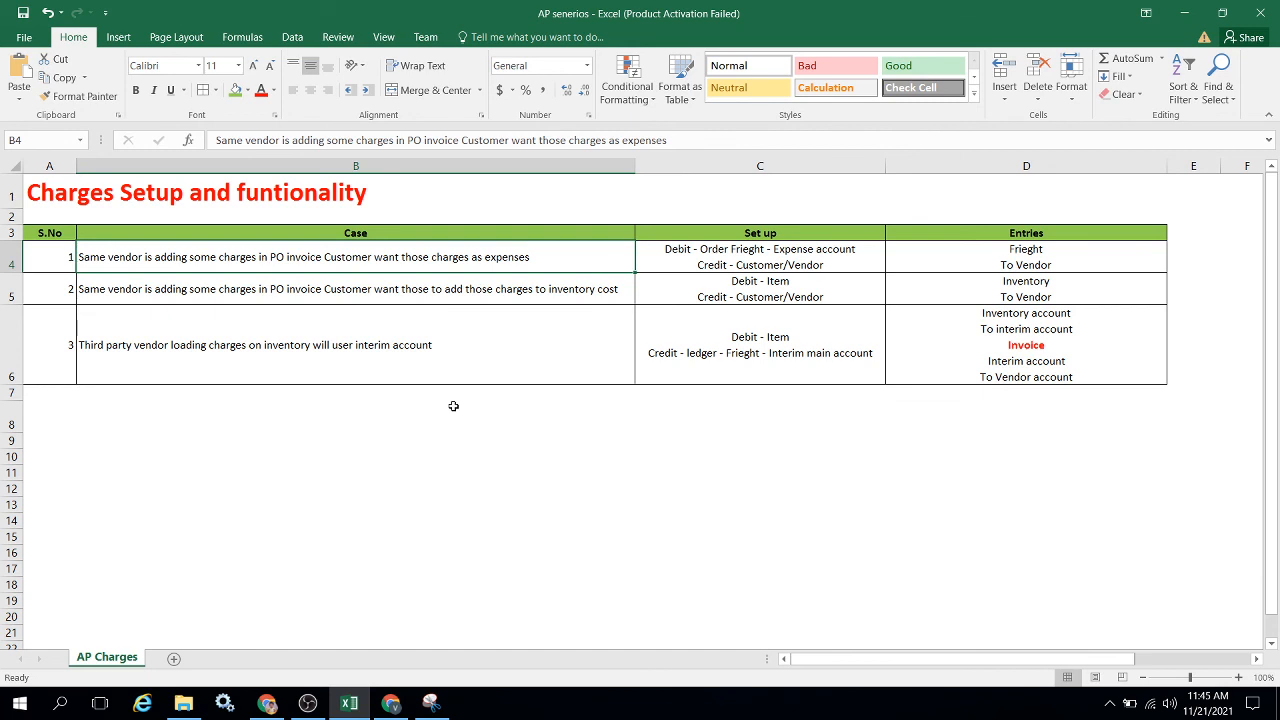
{"action": "key", "text": "Left"}
{"action": "key", "text": "Right"}
{"action": "key", "text": "shift+Right"}
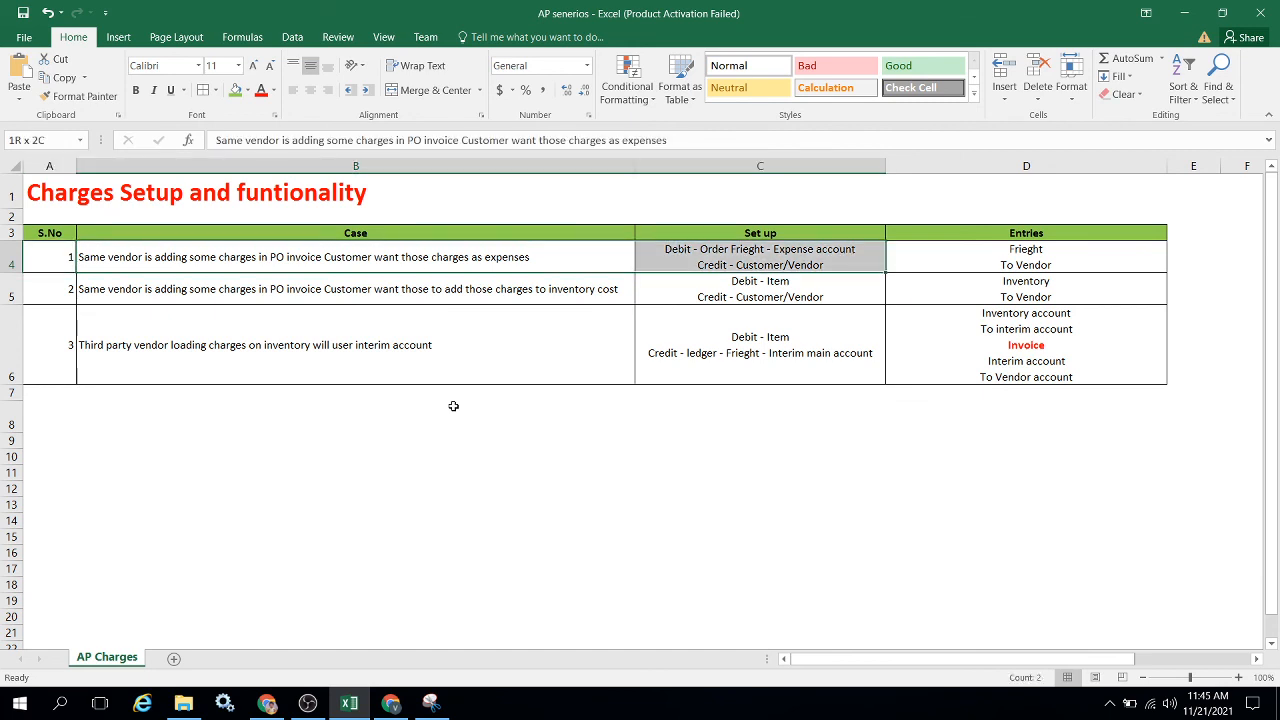
{"action": "key", "text": "shift+Right"}
- Examine the set up and entries for case 2, same-vendor charges added to inventory cost, and case 3, third-party vendor charges through an interim account
{"action": "key", "text": "Down"}
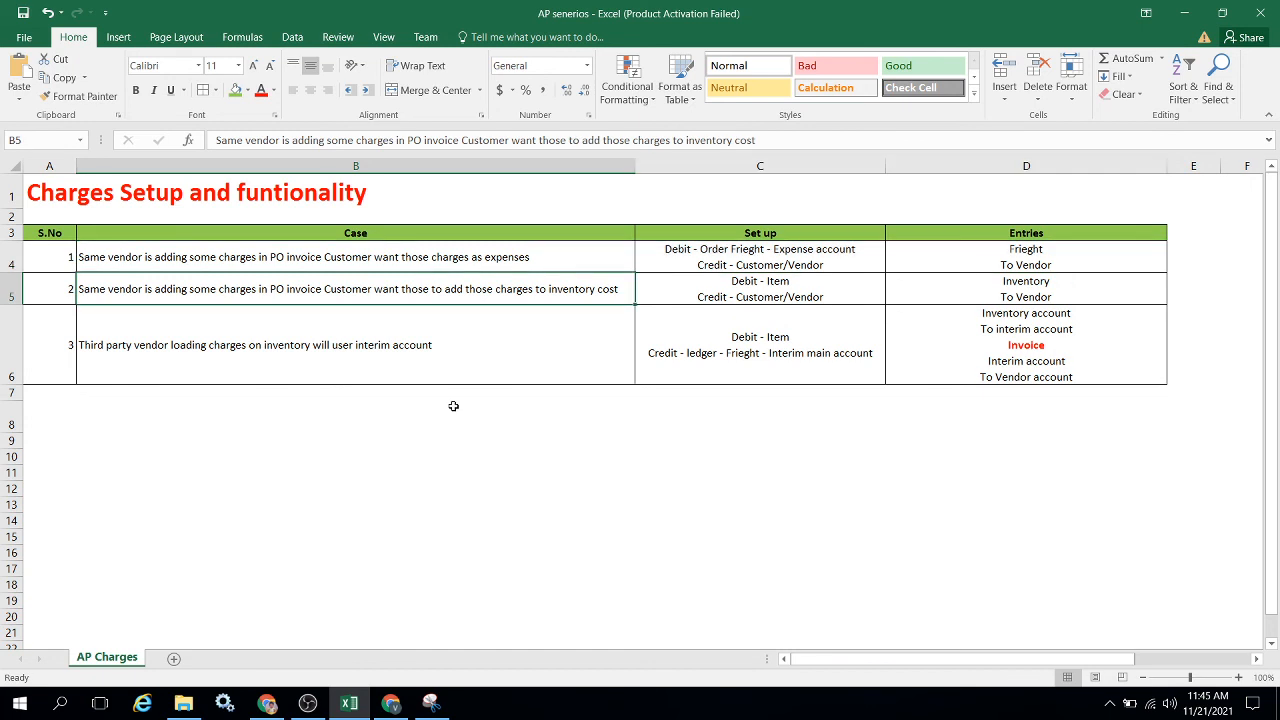
{"action": "key", "text": "shift+Right"}
{"action": "key", "text": "shift+Right"}
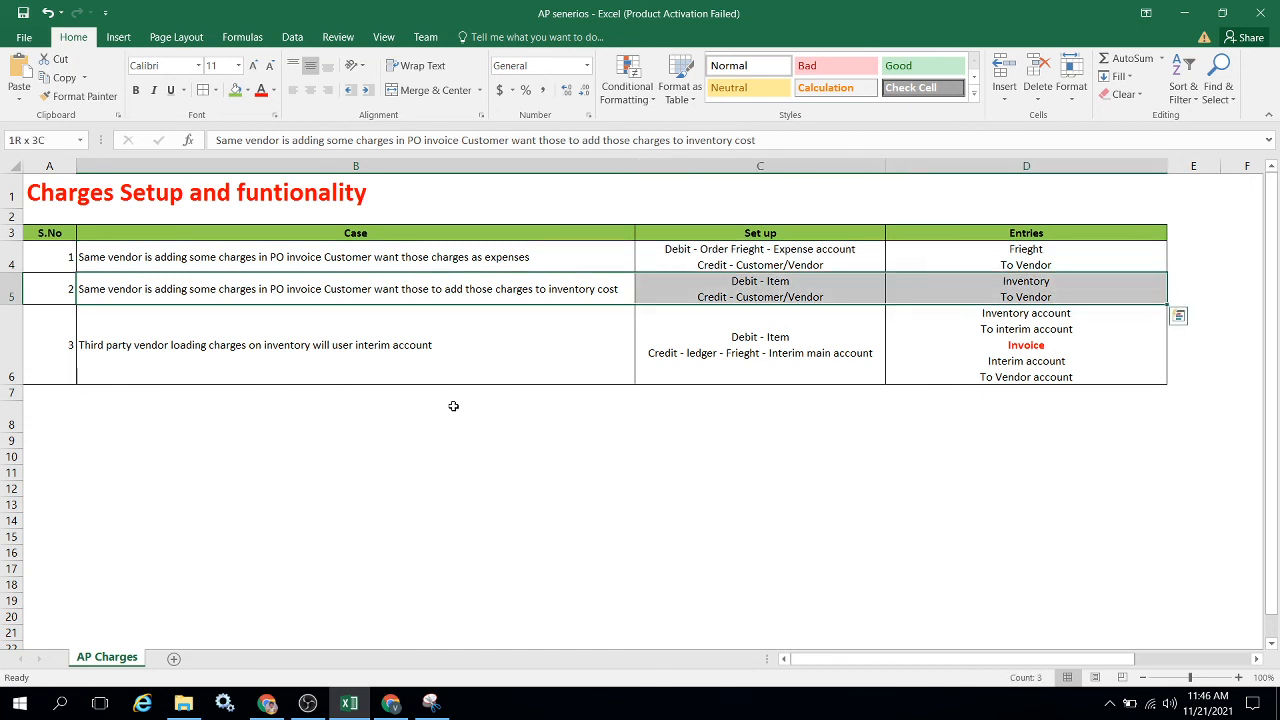
{"action": "key", "text": "Down"}
{"action": "key", "text": "shift+Right"}
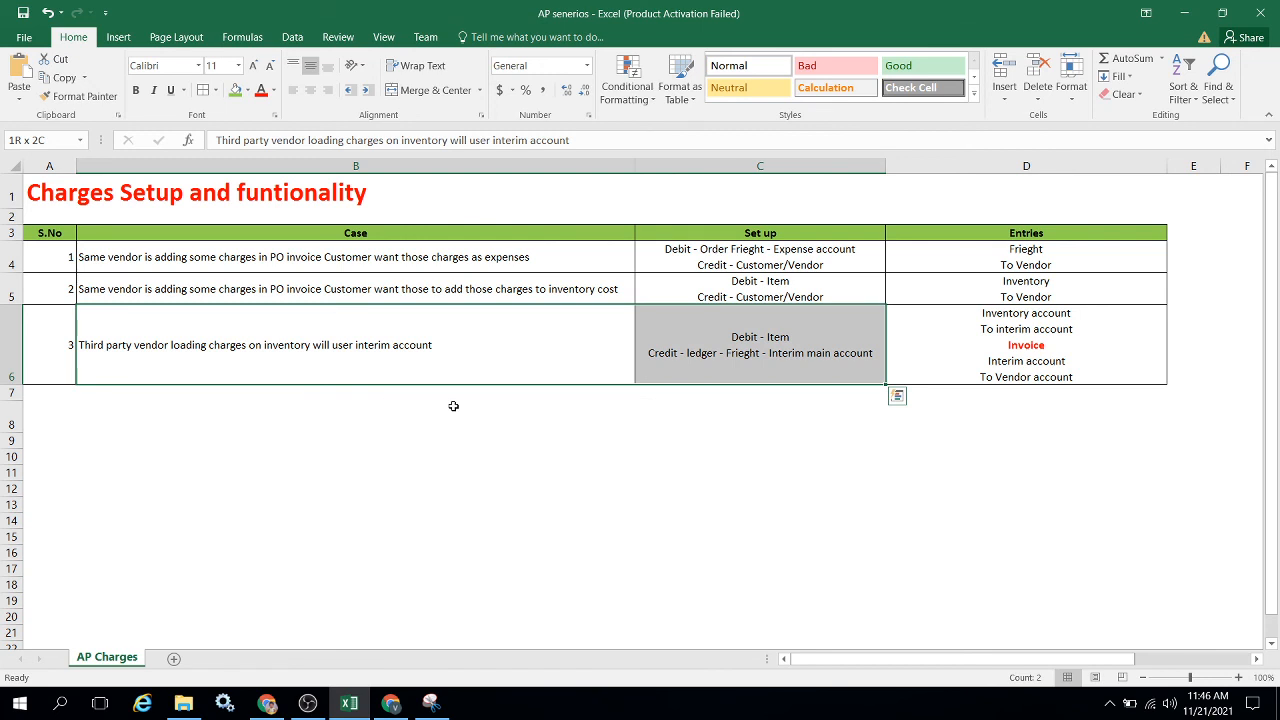
{"action": "key", "text": "shift+Right"}
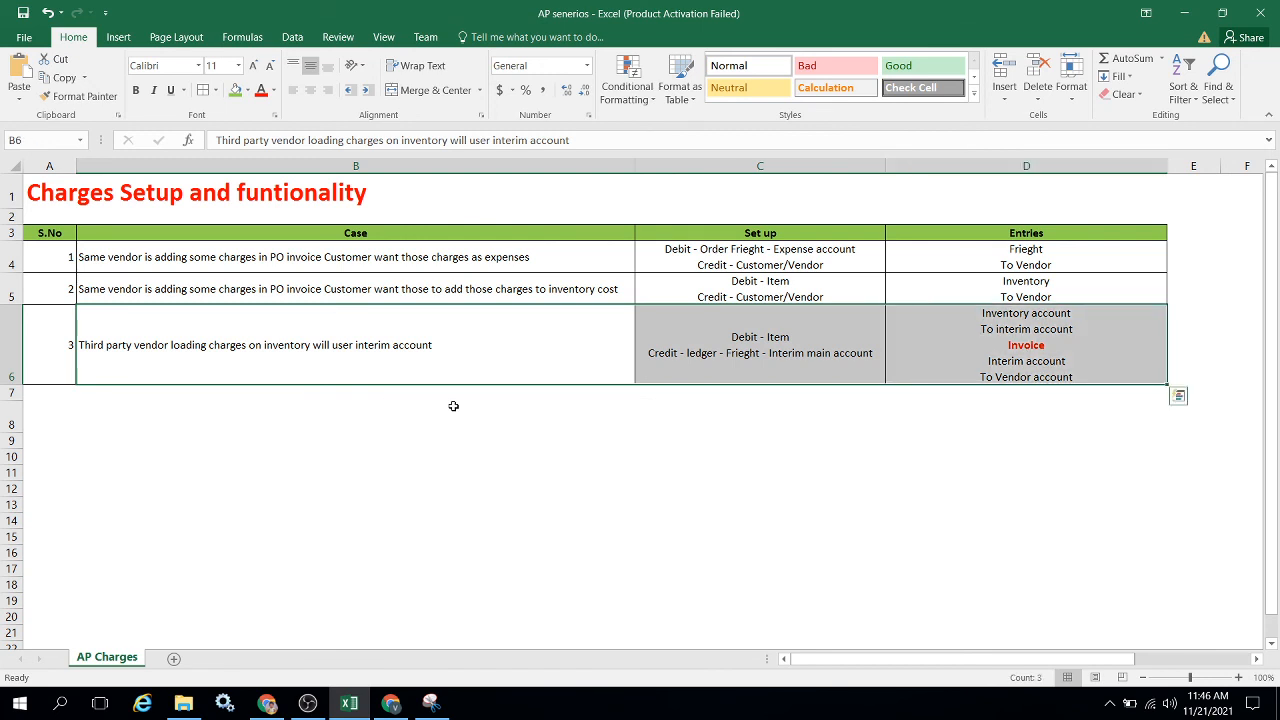
{"action": "key", "text": "Left"}
{"action": "key", "text": "Right"}
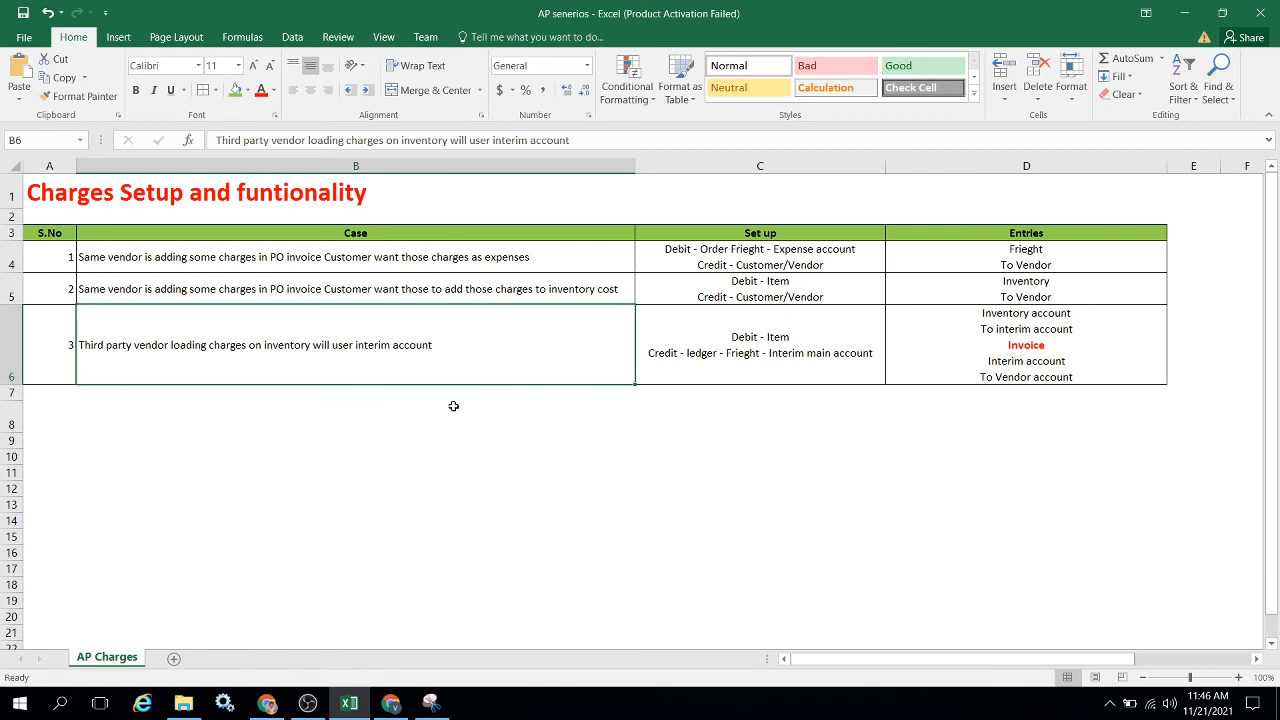
{"action": "key", "text": "Right"}
{"action": "key", "text": "Right"}
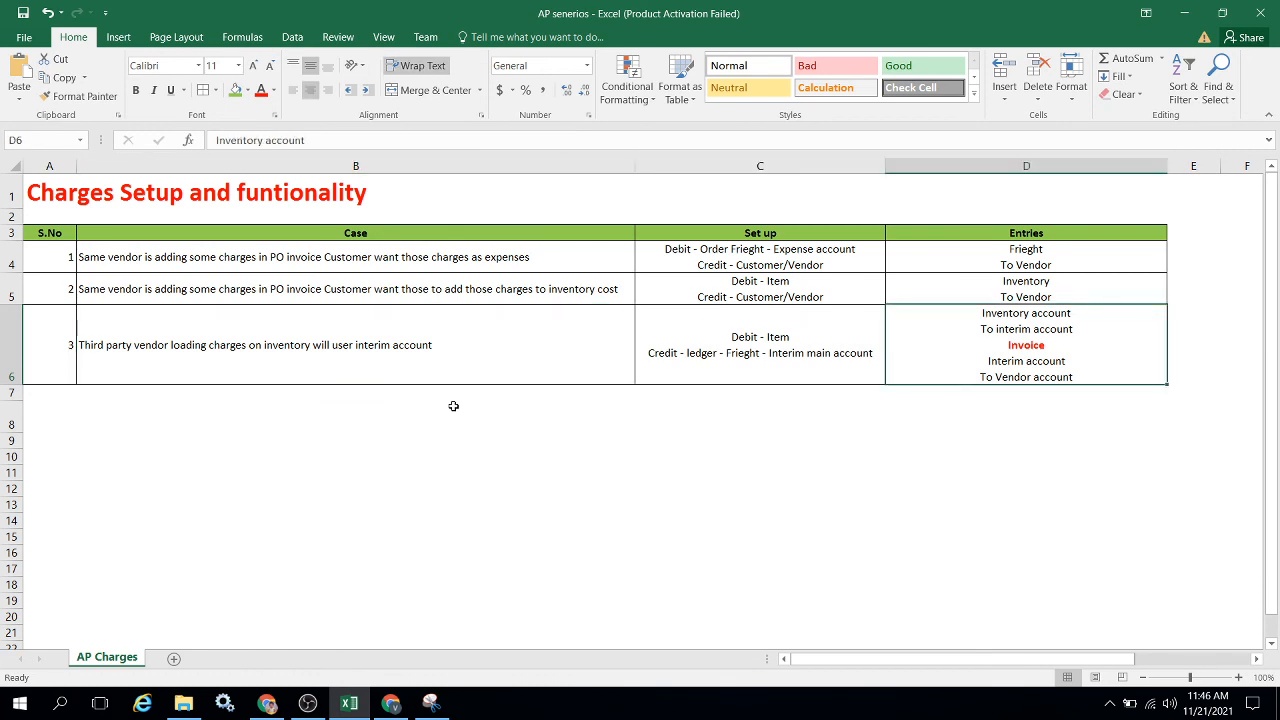
{"action": "key", "text": "Left"}
{"action": "key", "text": "Left"}
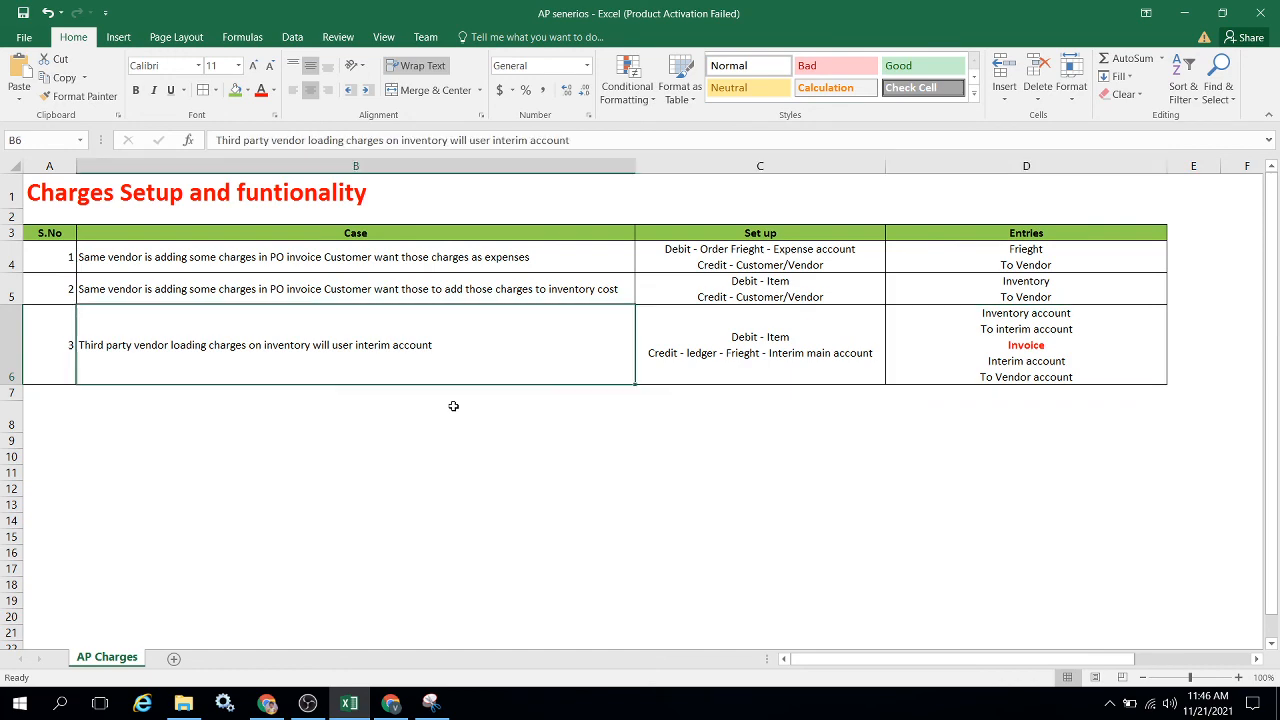
{"action": "left_click", "coordinate": [308, 703]}
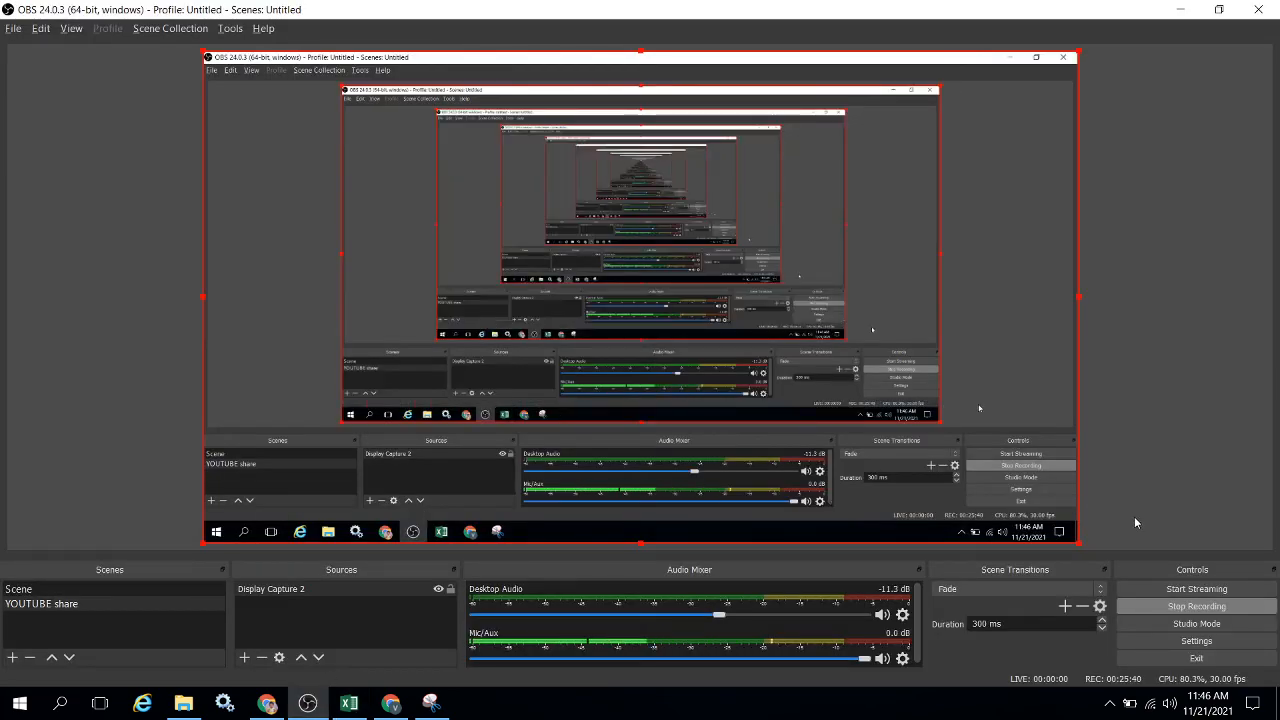